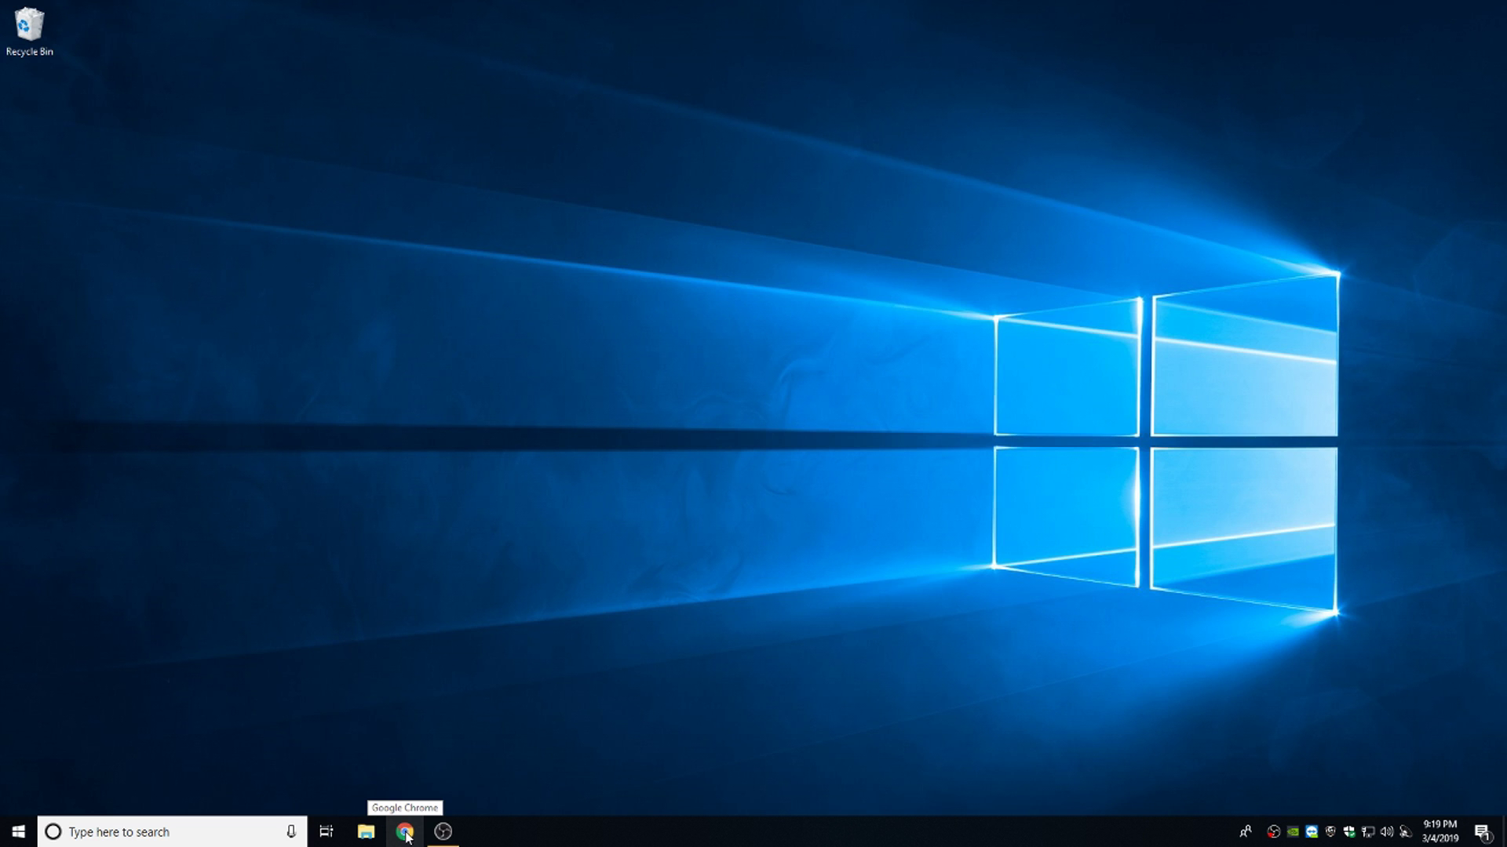
- Open Chrome, go to Google and search the web for openoffice
click(405, 833)
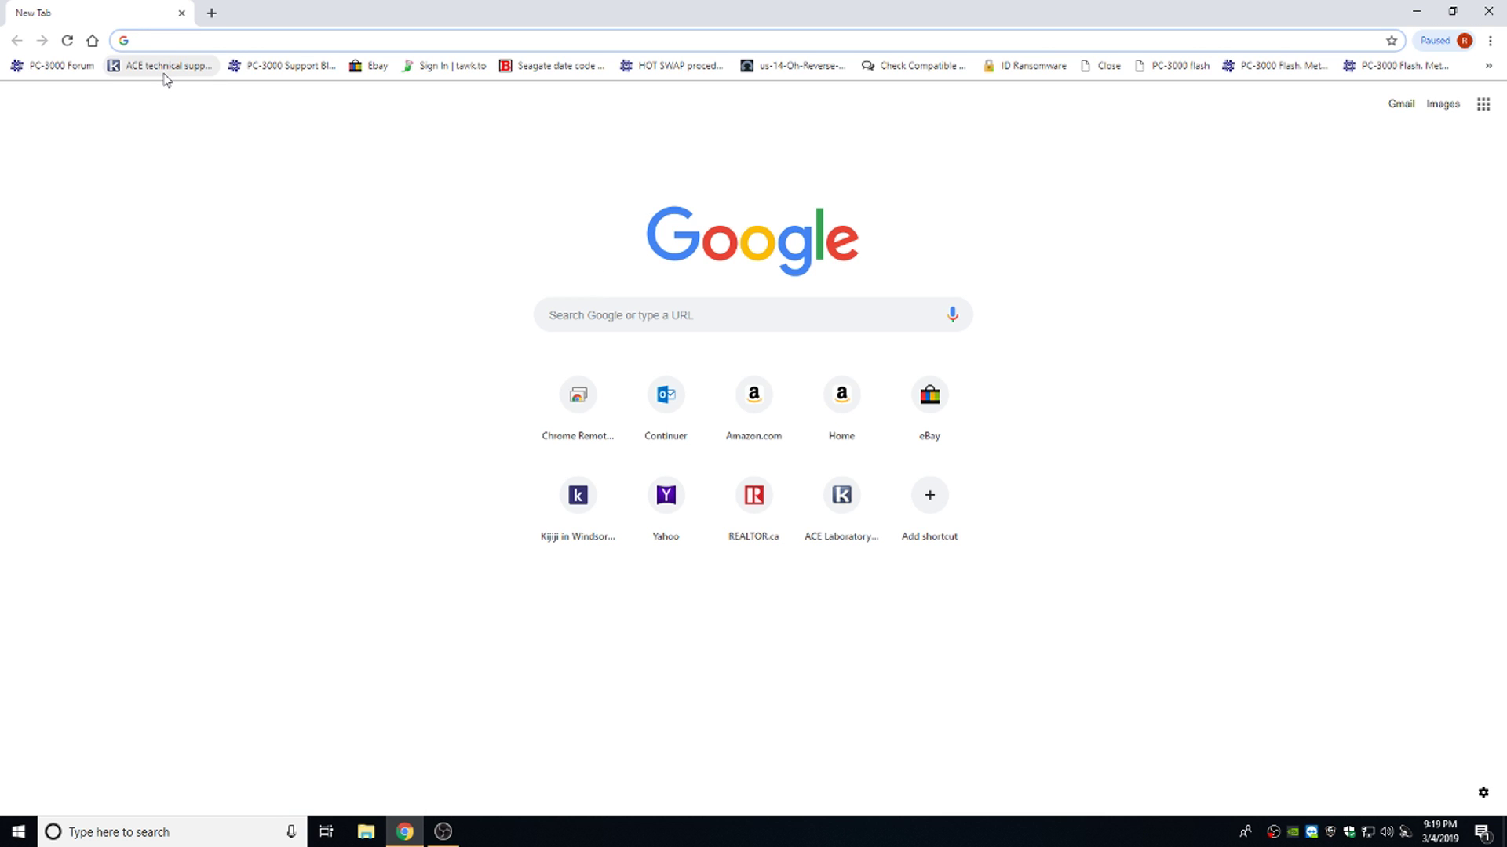
text(google.com)
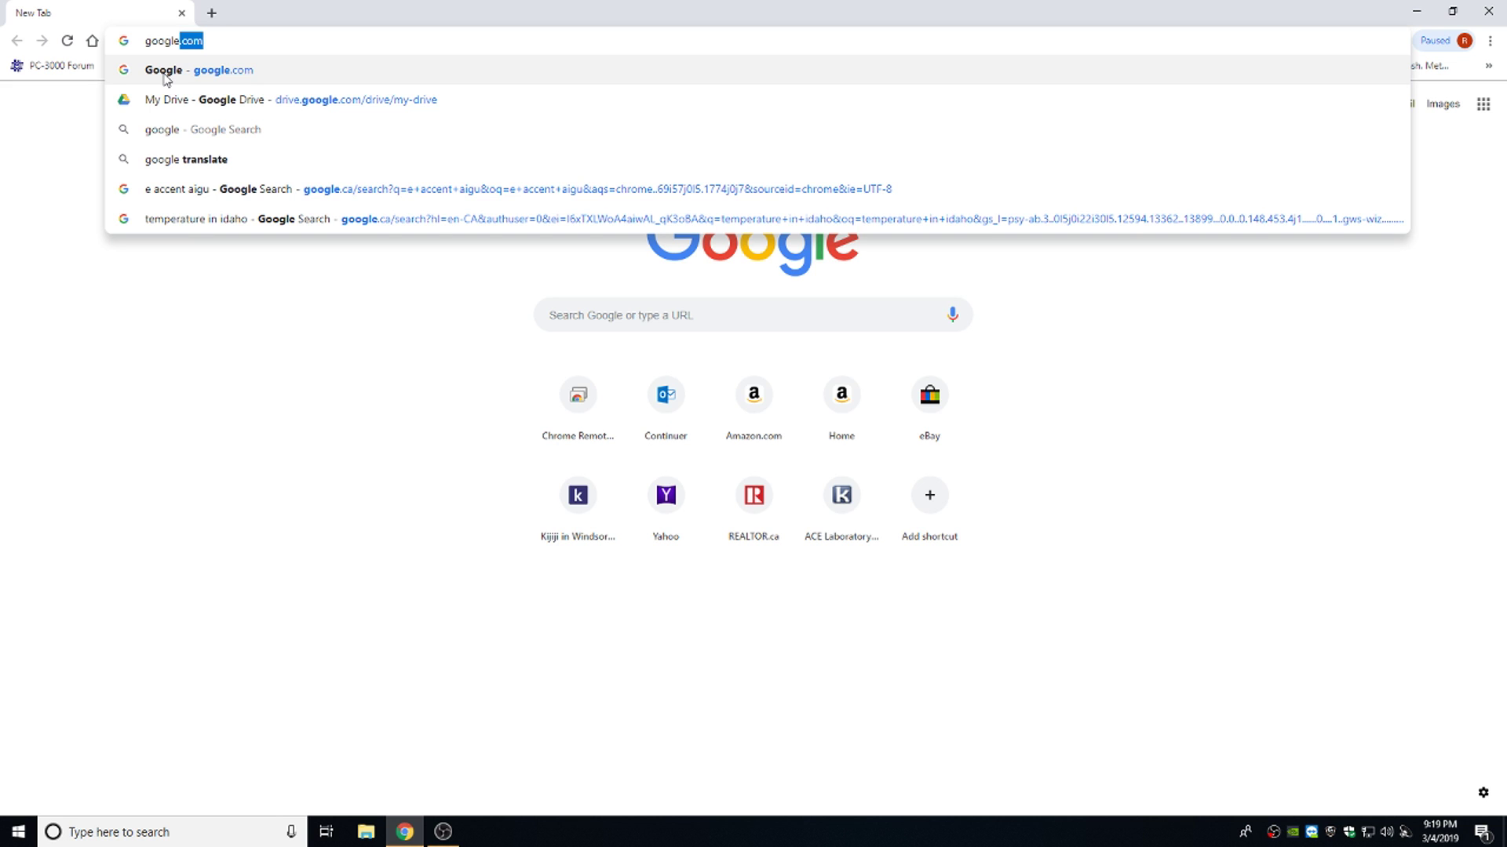
key(Return)
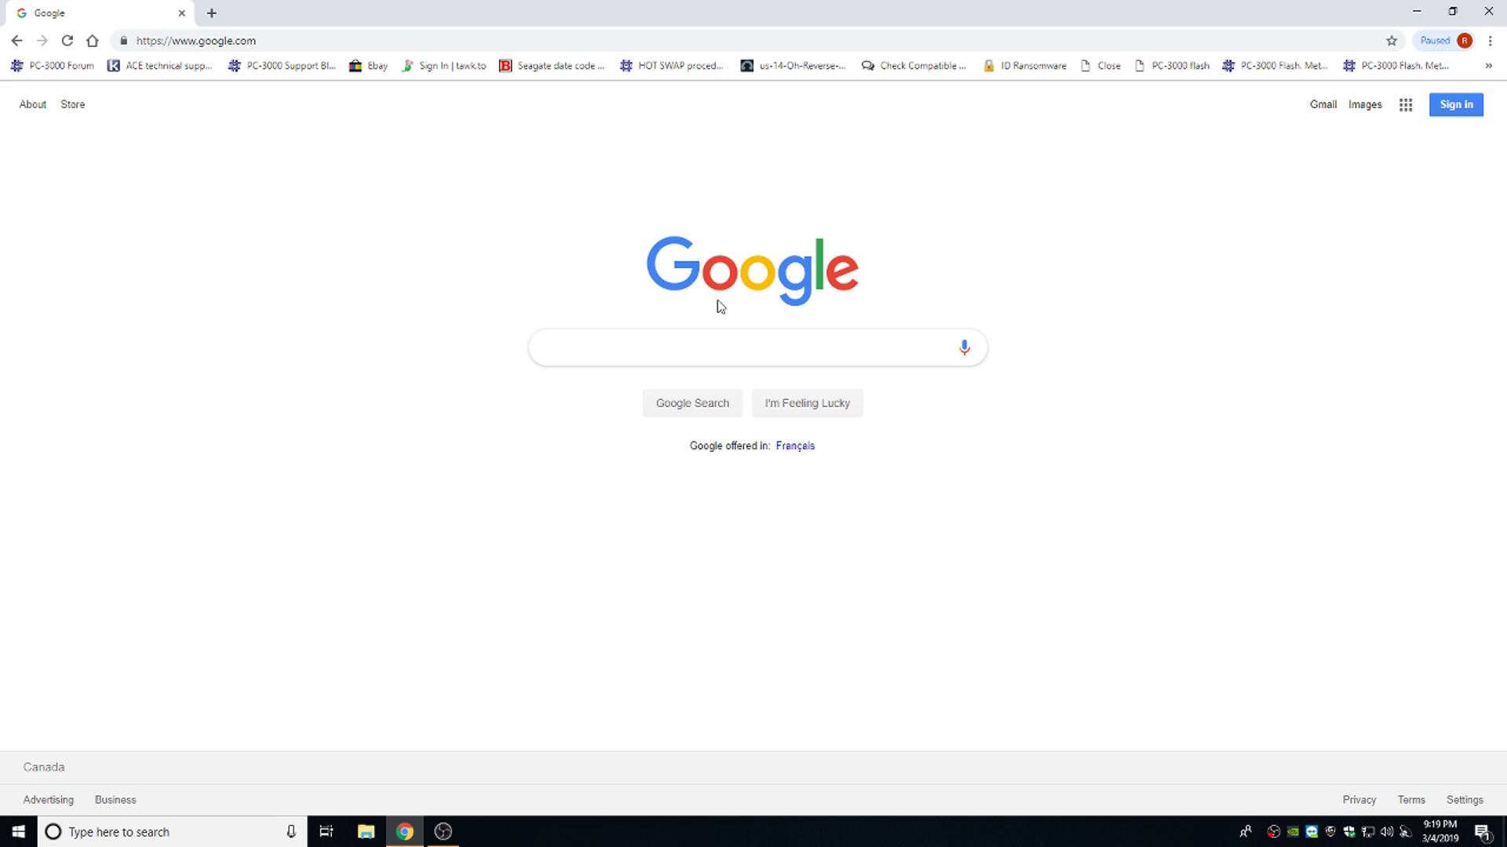
click(221, 43)
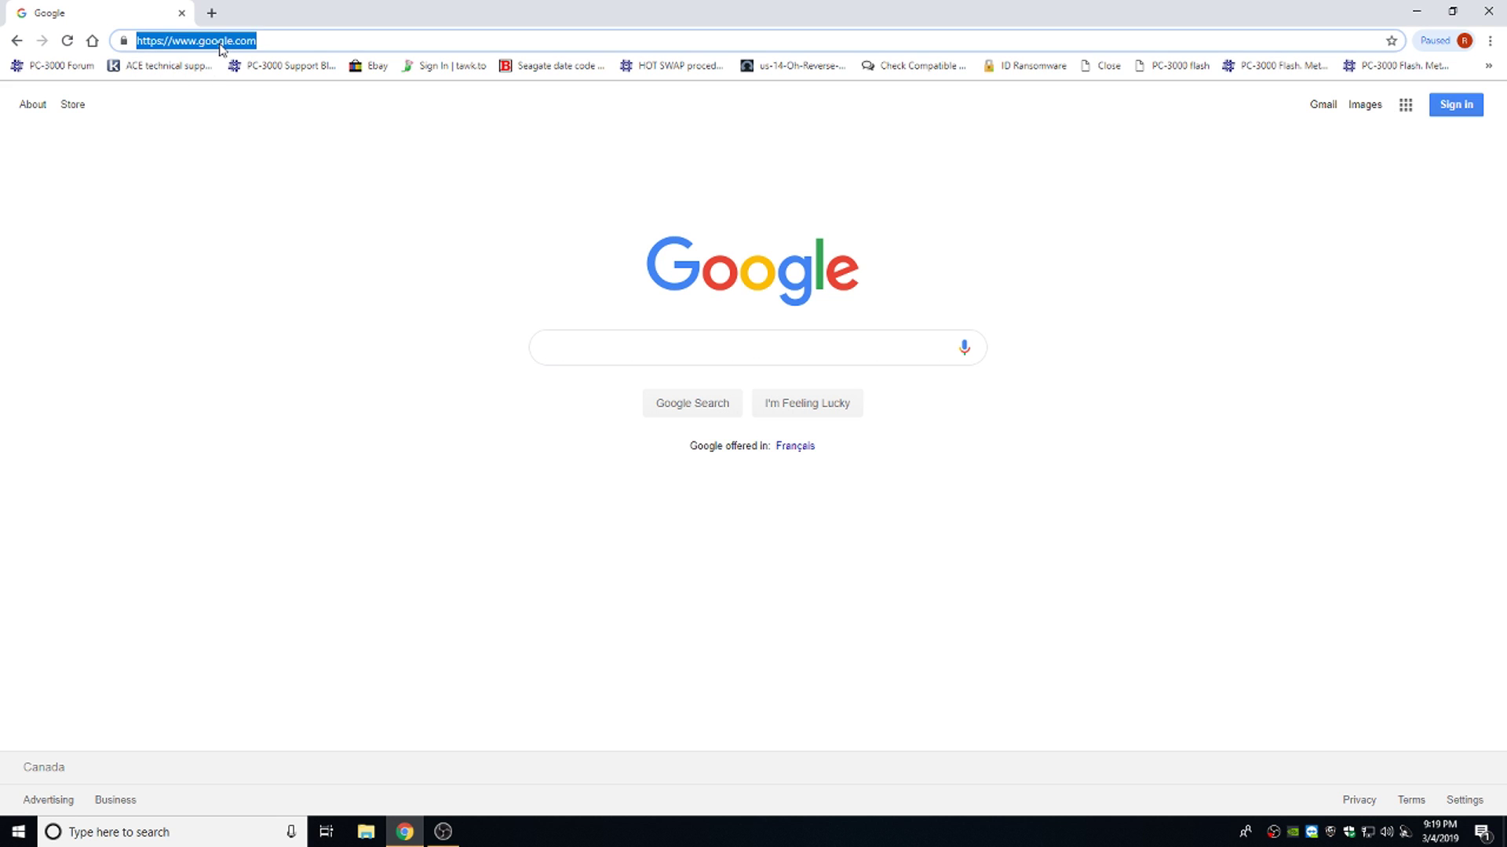
text(open)
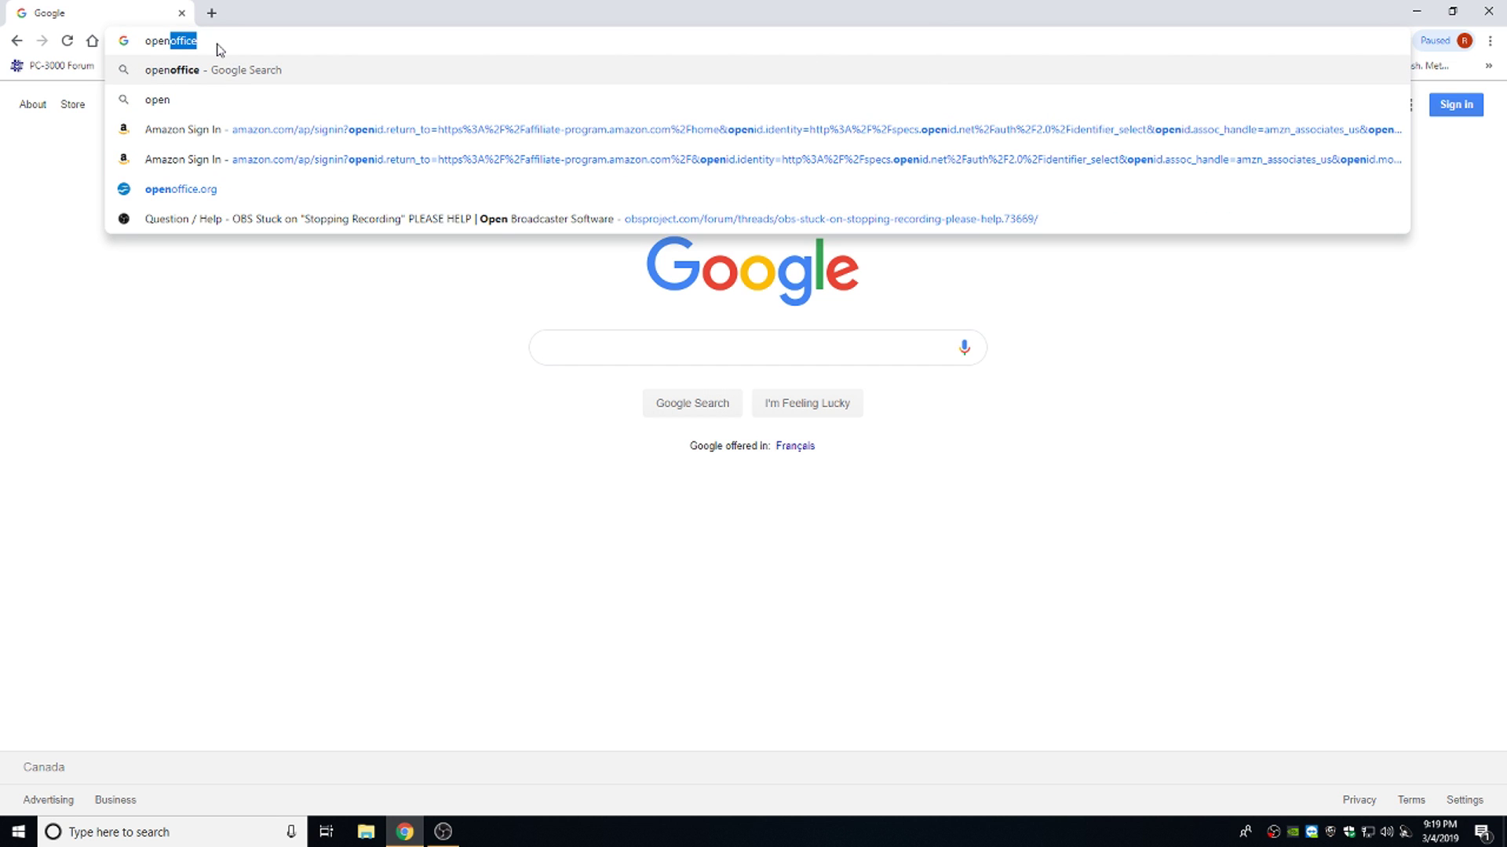
text(office)
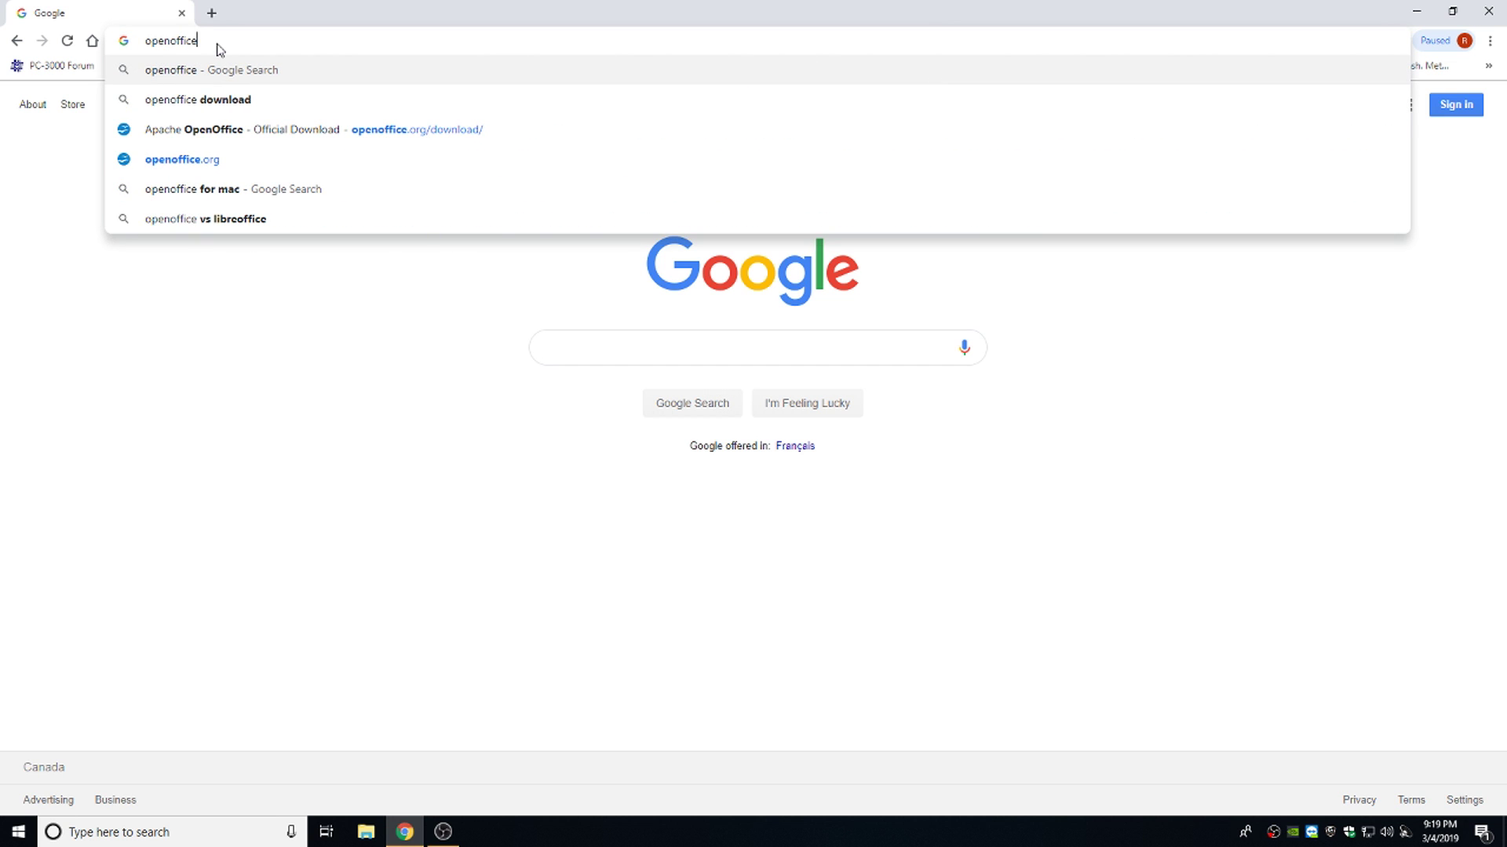
key(Return)
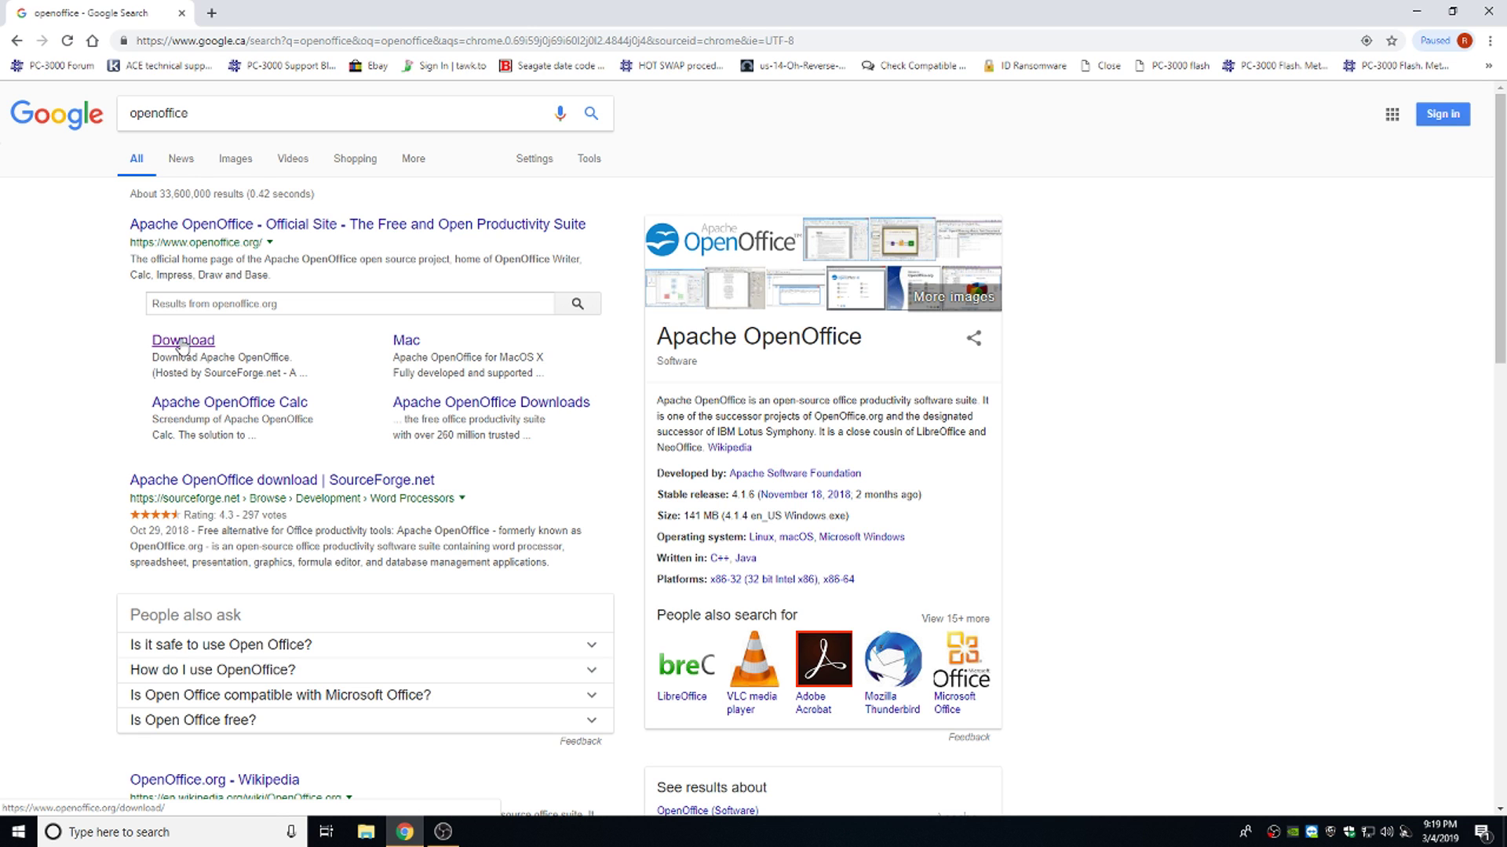
- Open the official OpenOffice download page to get the 4.1.6 Windows installer from SourceForge
click(183, 342)
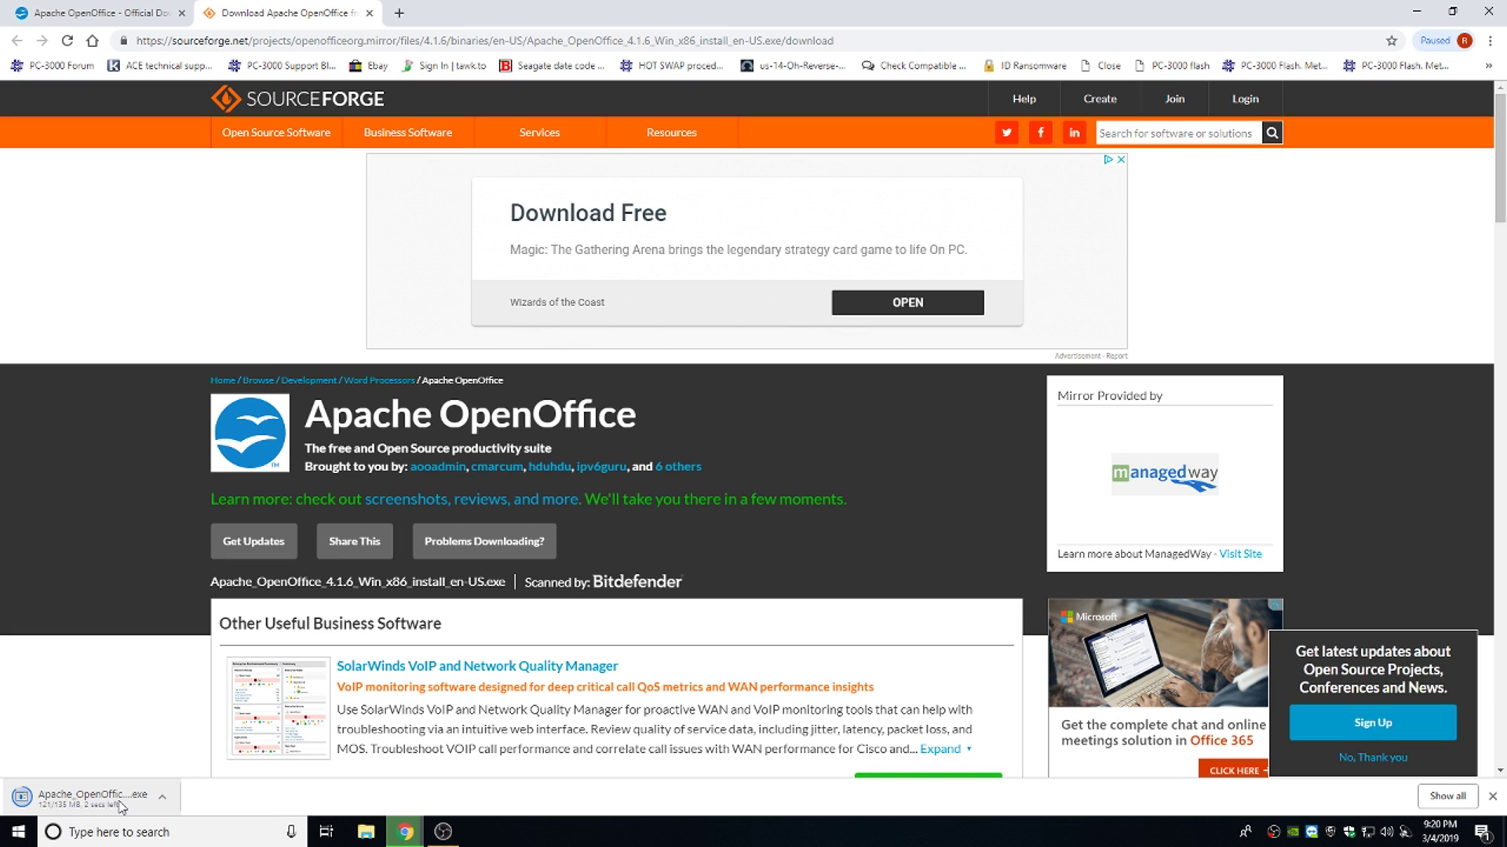
- Set the installer download to open when done, then continue past the Setup welcome page
click(163, 798)
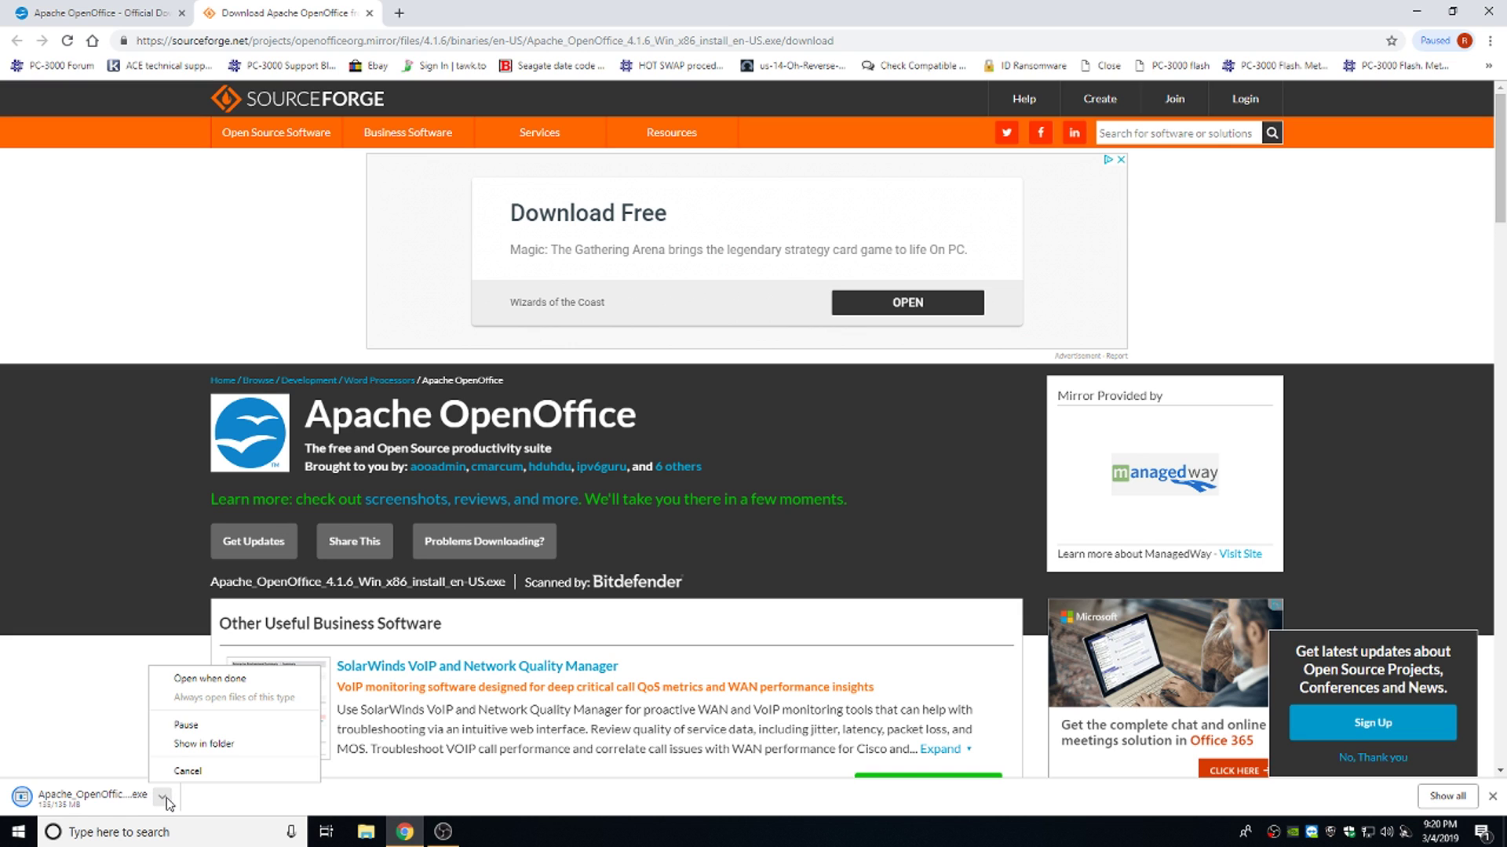
click(228, 685)
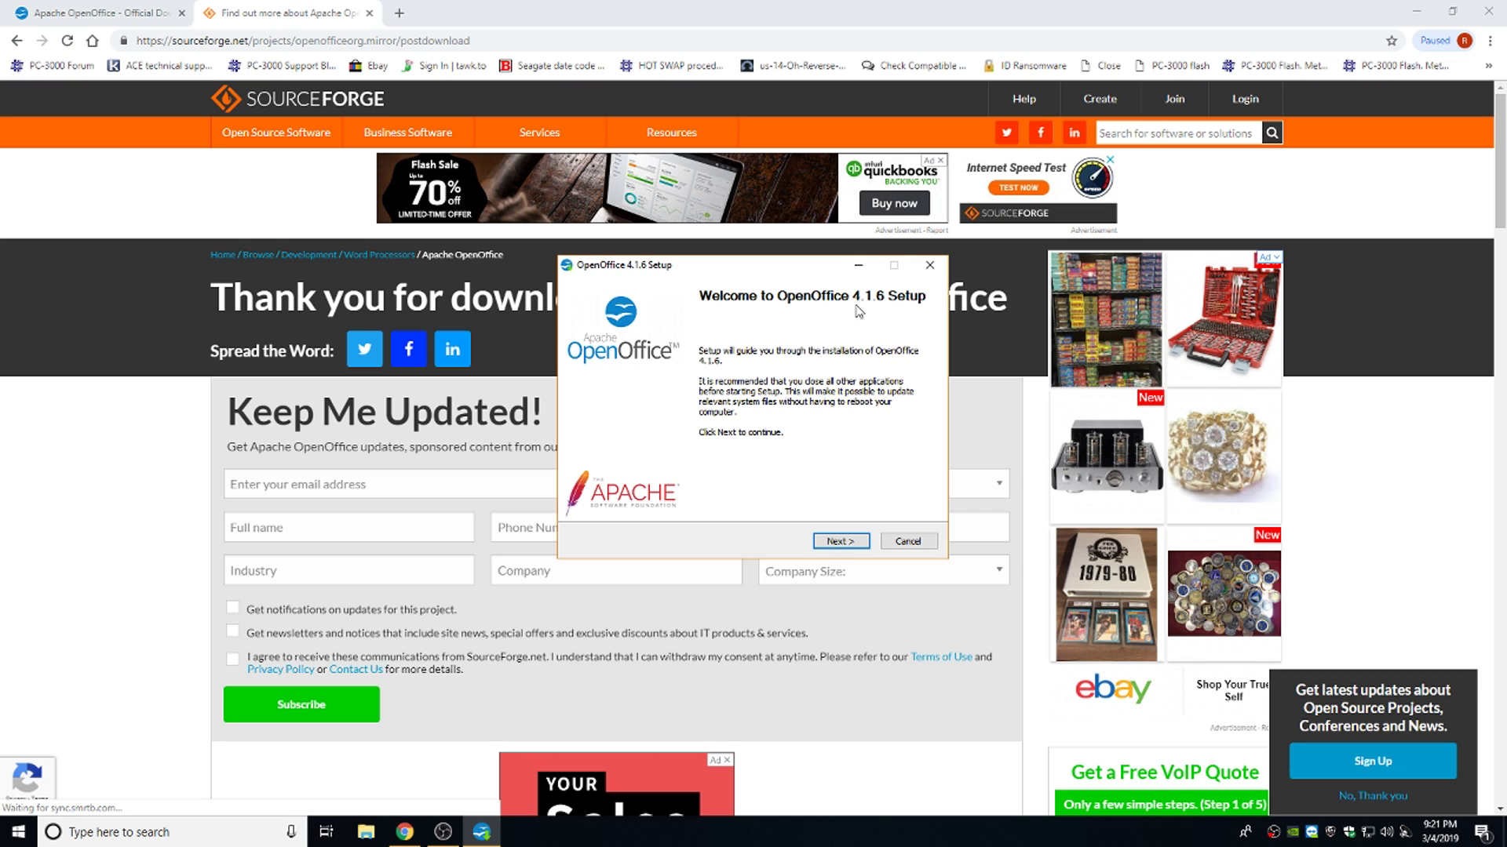
click(840, 543)
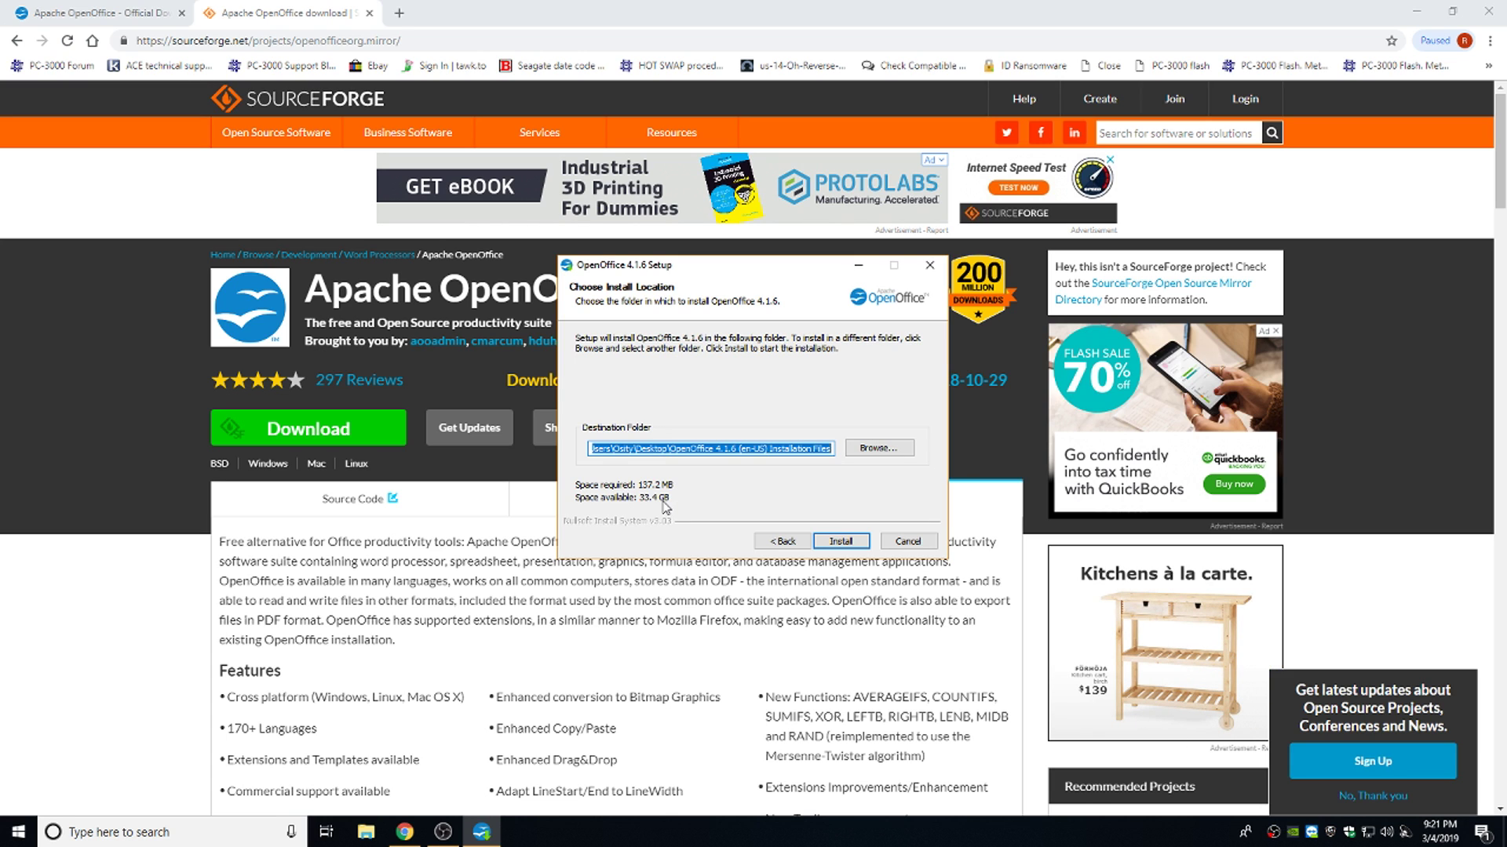
- Unpack the installation files and continue past the Welcome and Customer Information pages
click(842, 543)
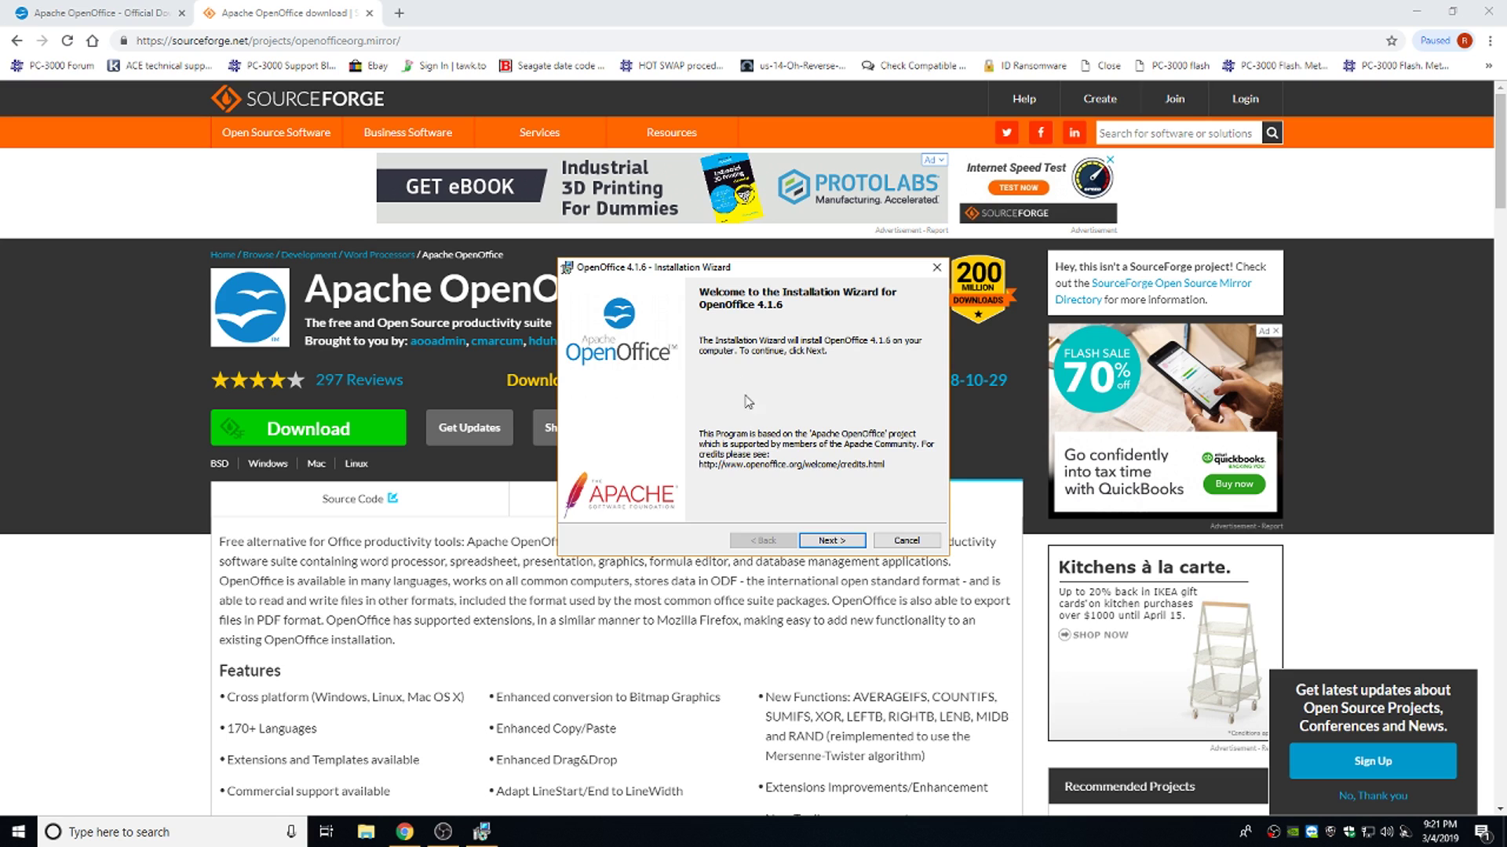
click(828, 542)
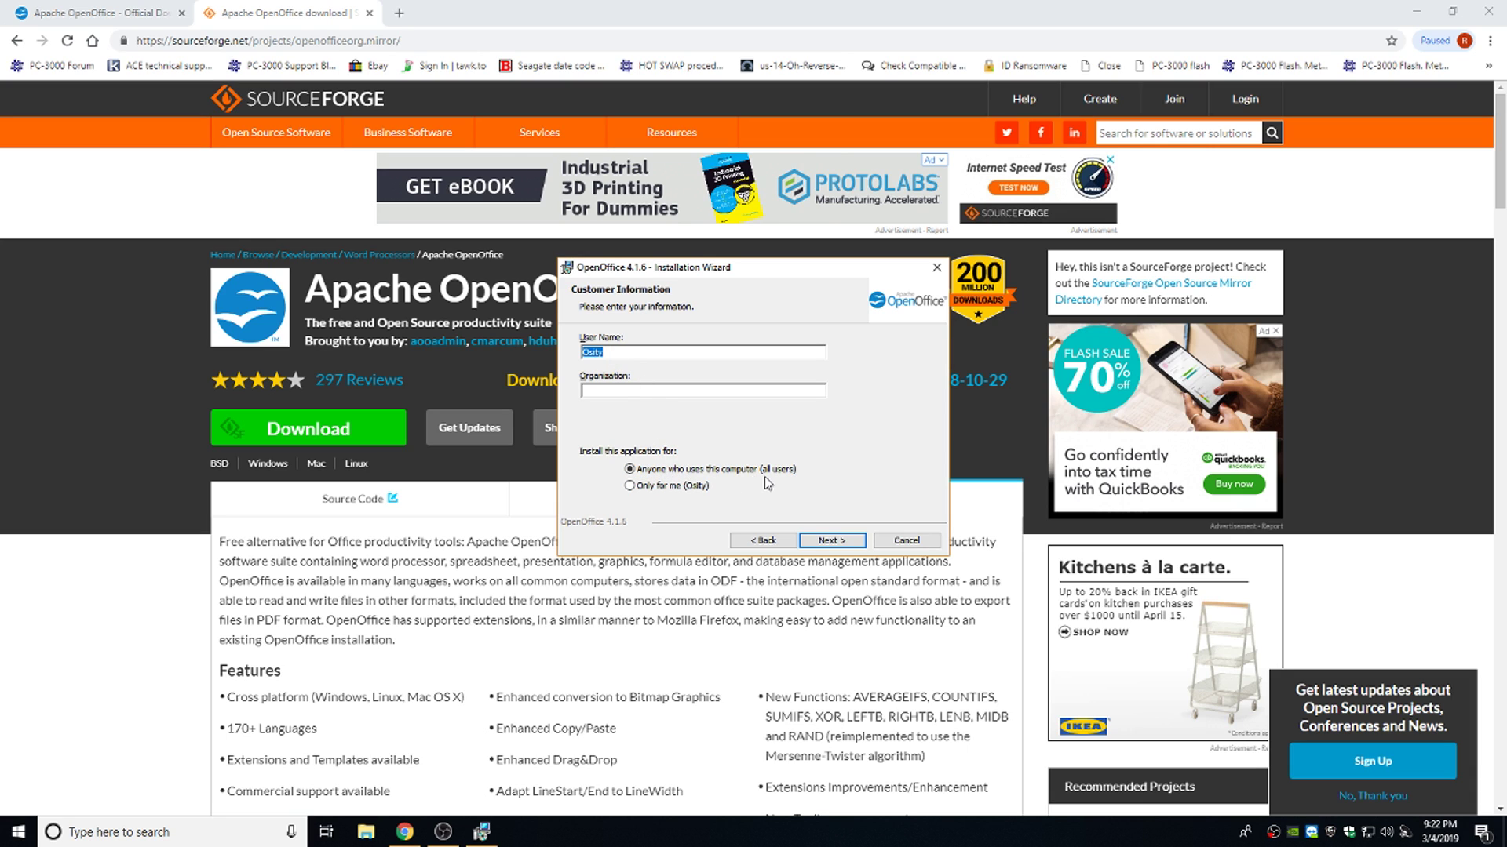
click(839, 543)
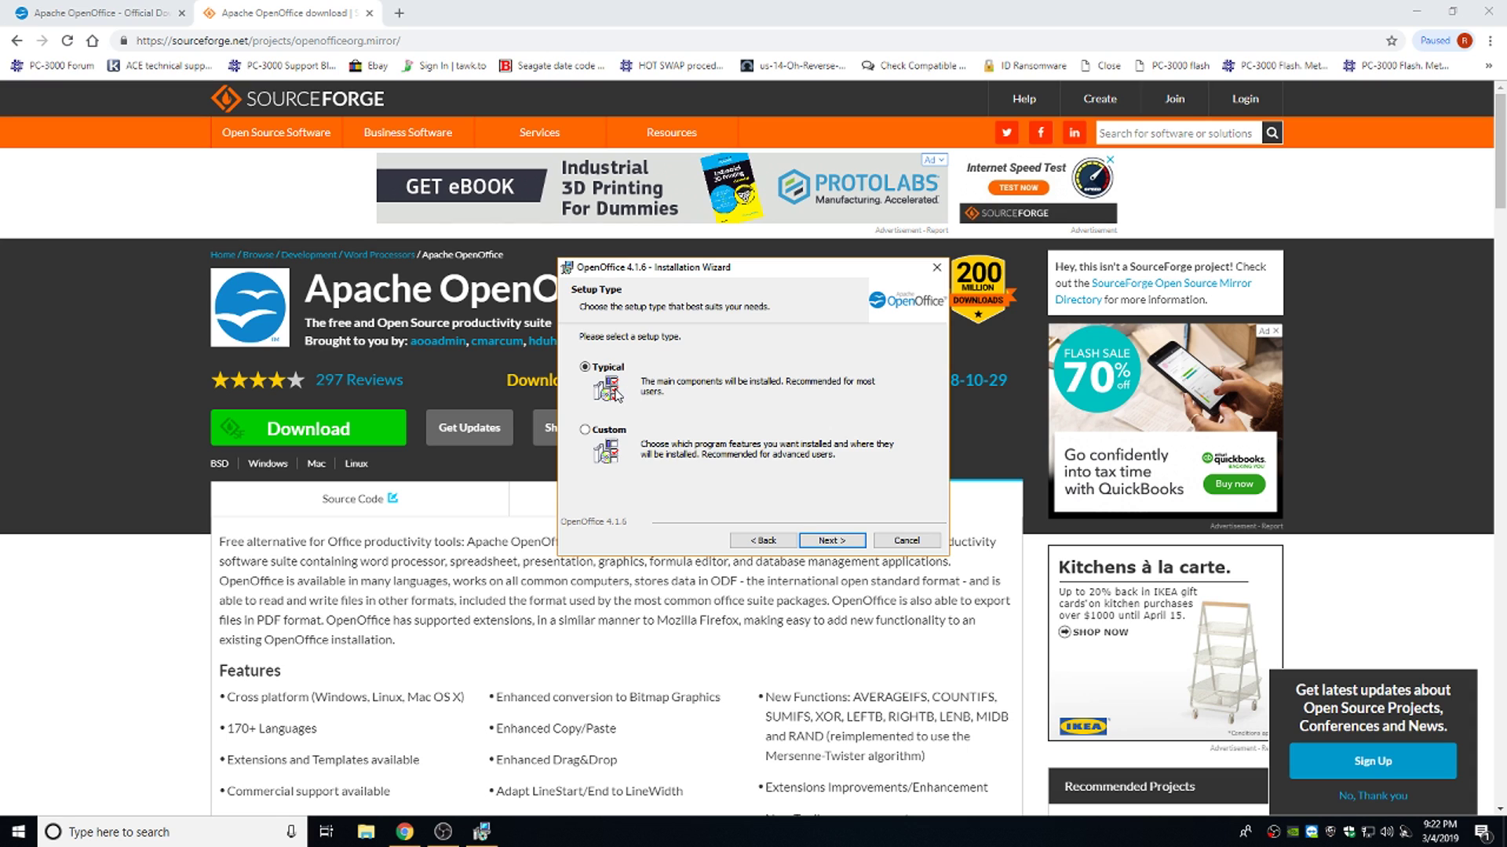
- Install OpenOffice with the Typical setup and a desktop start link
click(824, 541)
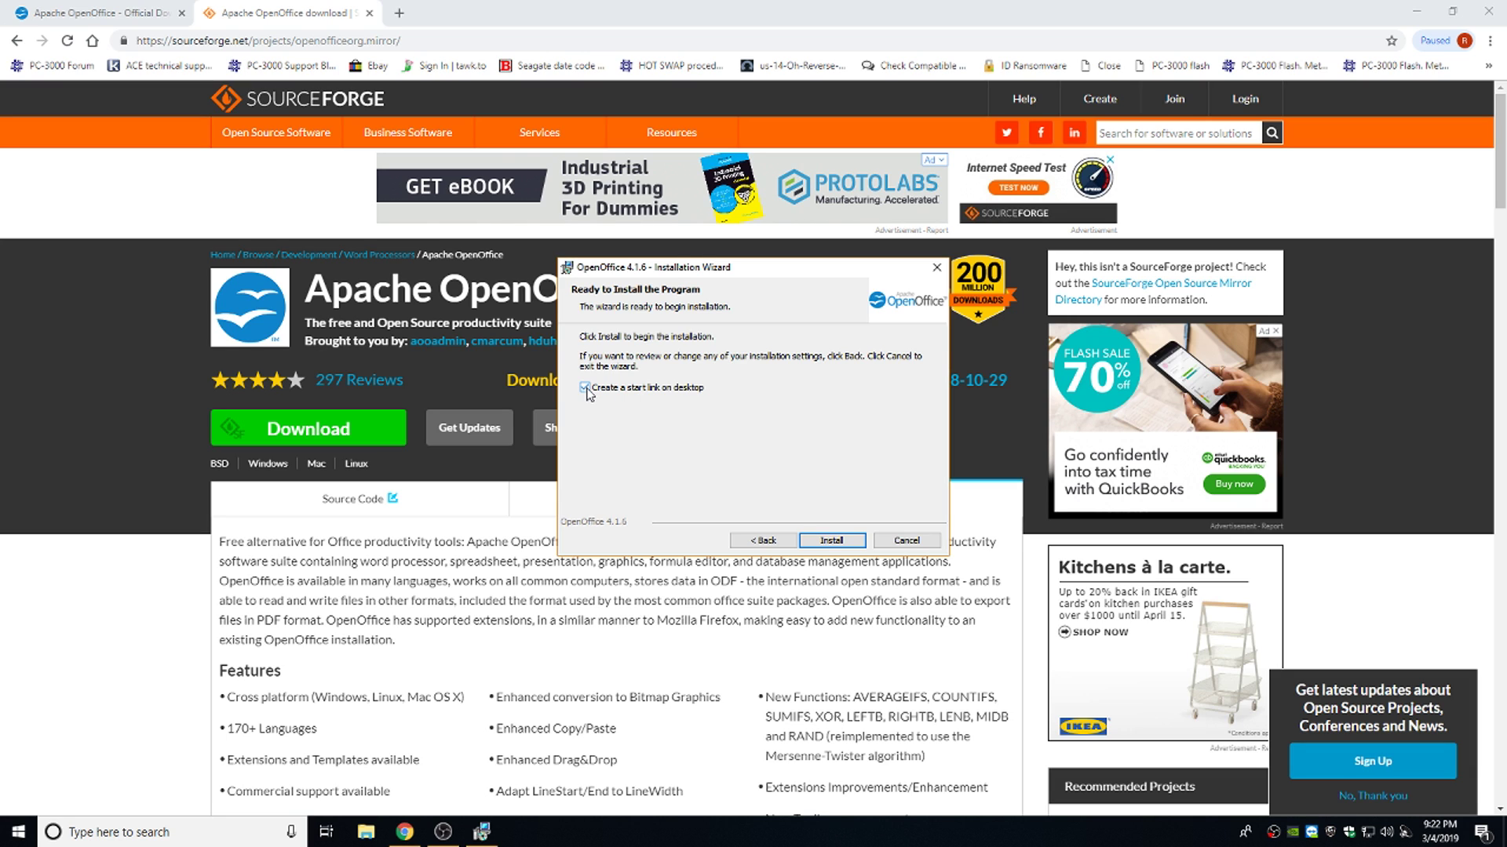
click(836, 543)
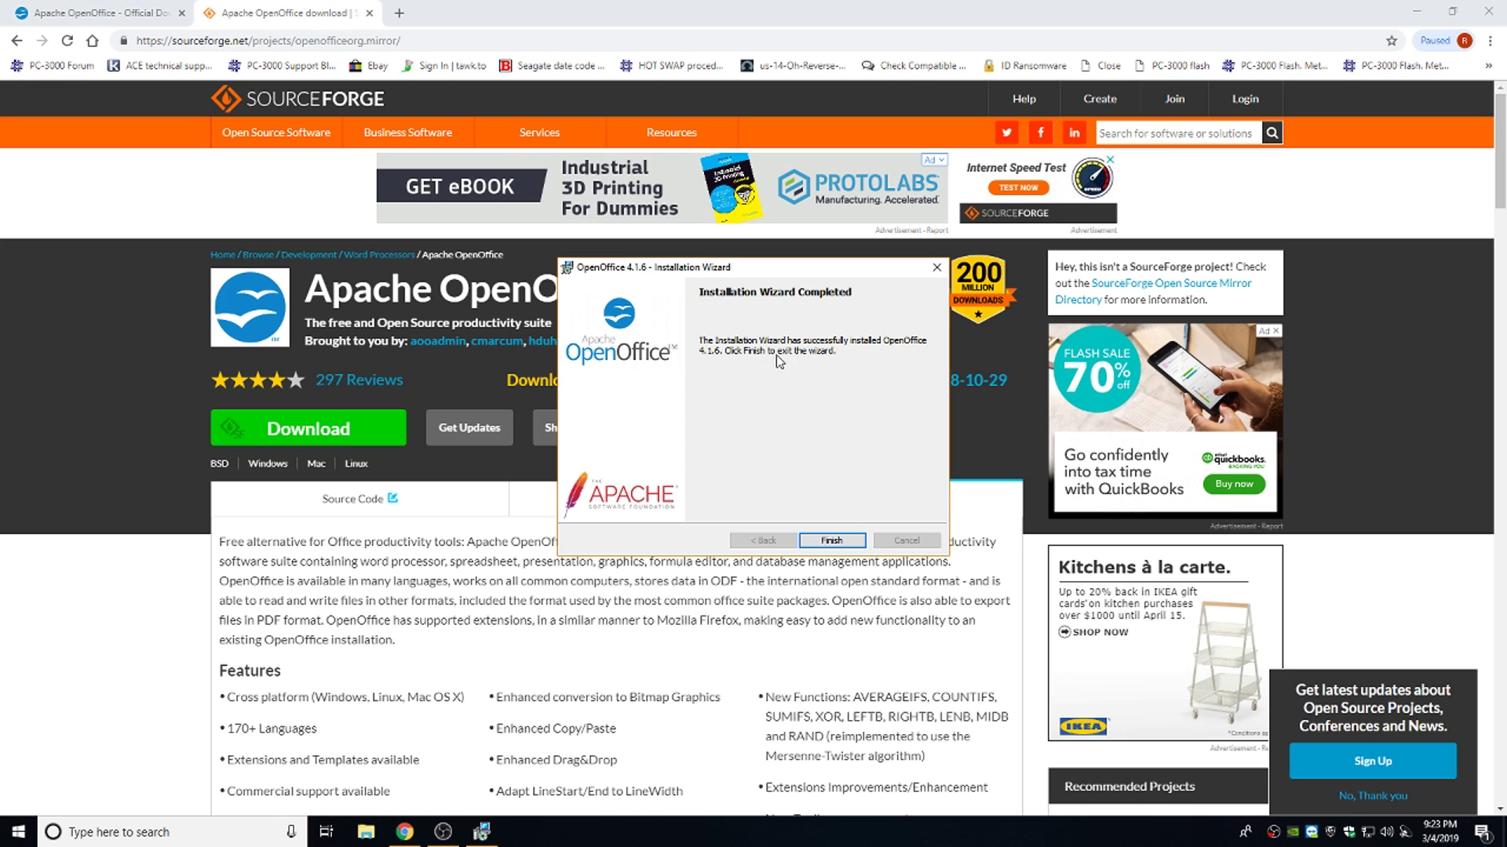
- Finish the installation wizard and close the SourceForge tab and Chrome window
click(828, 540)
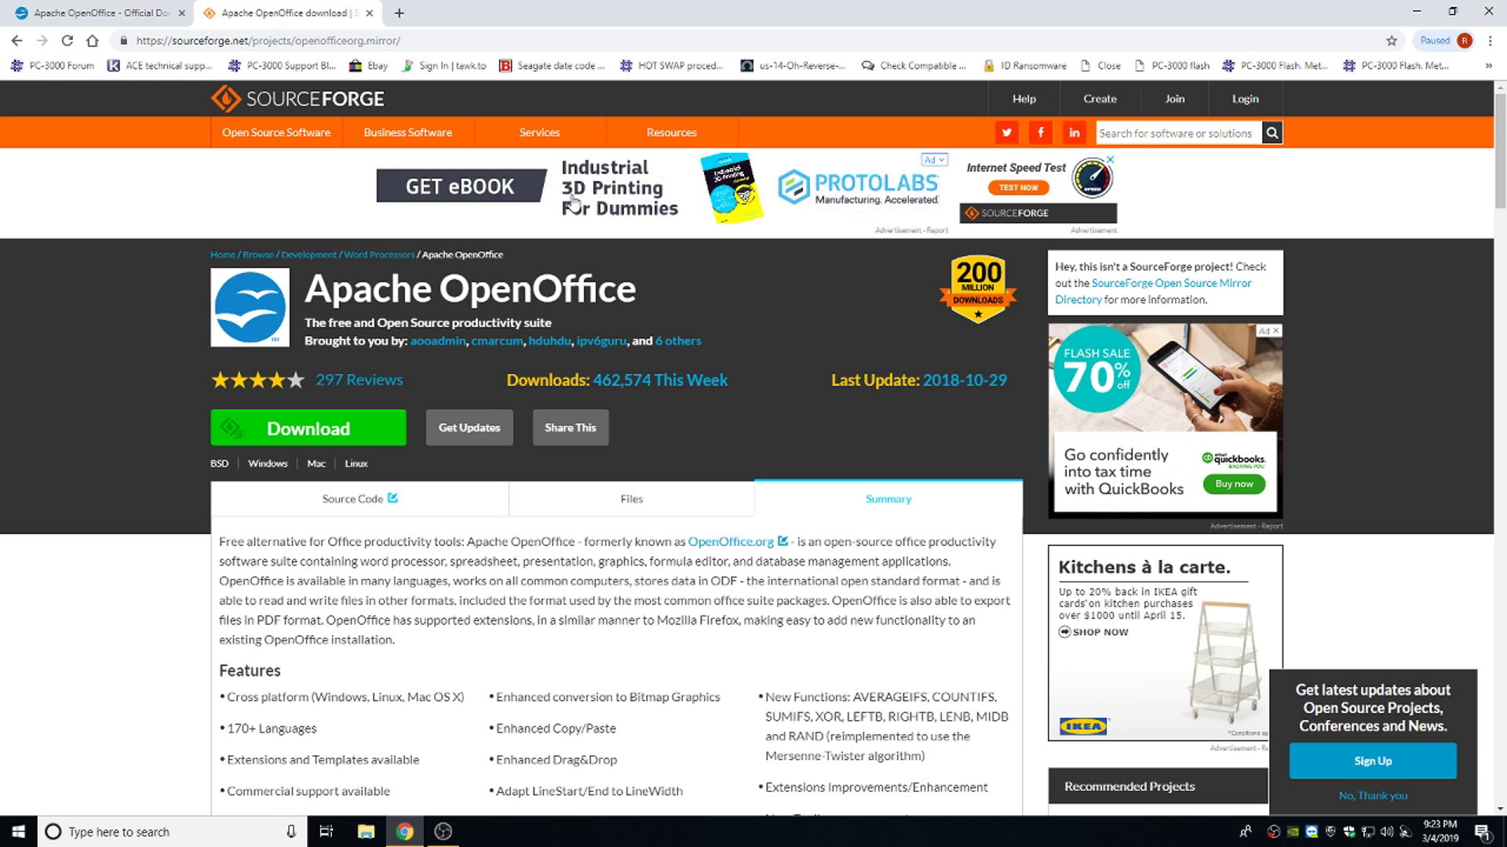
click(368, 13)
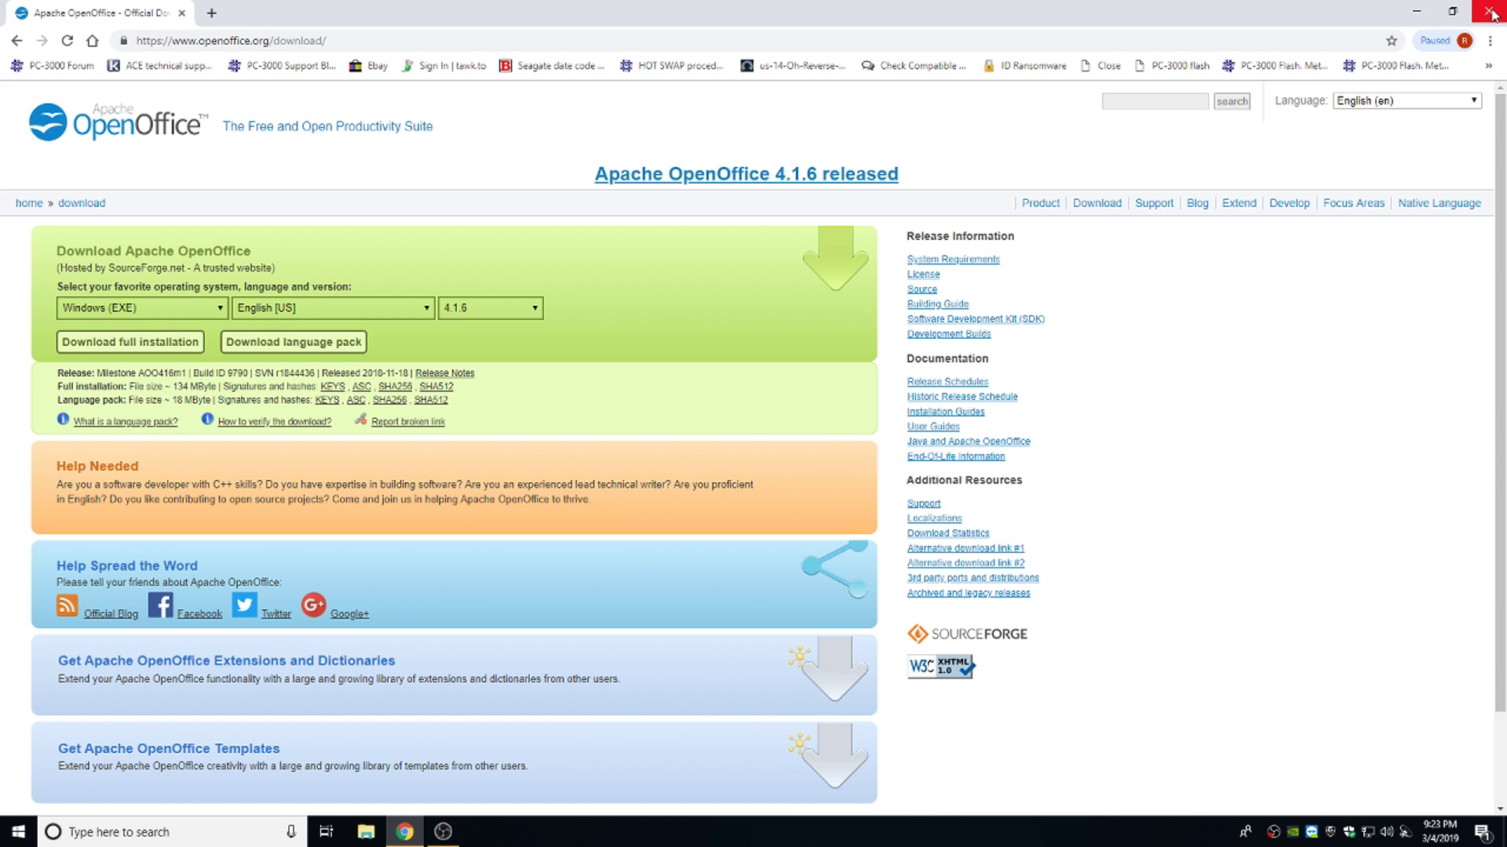
click(1491, 11)
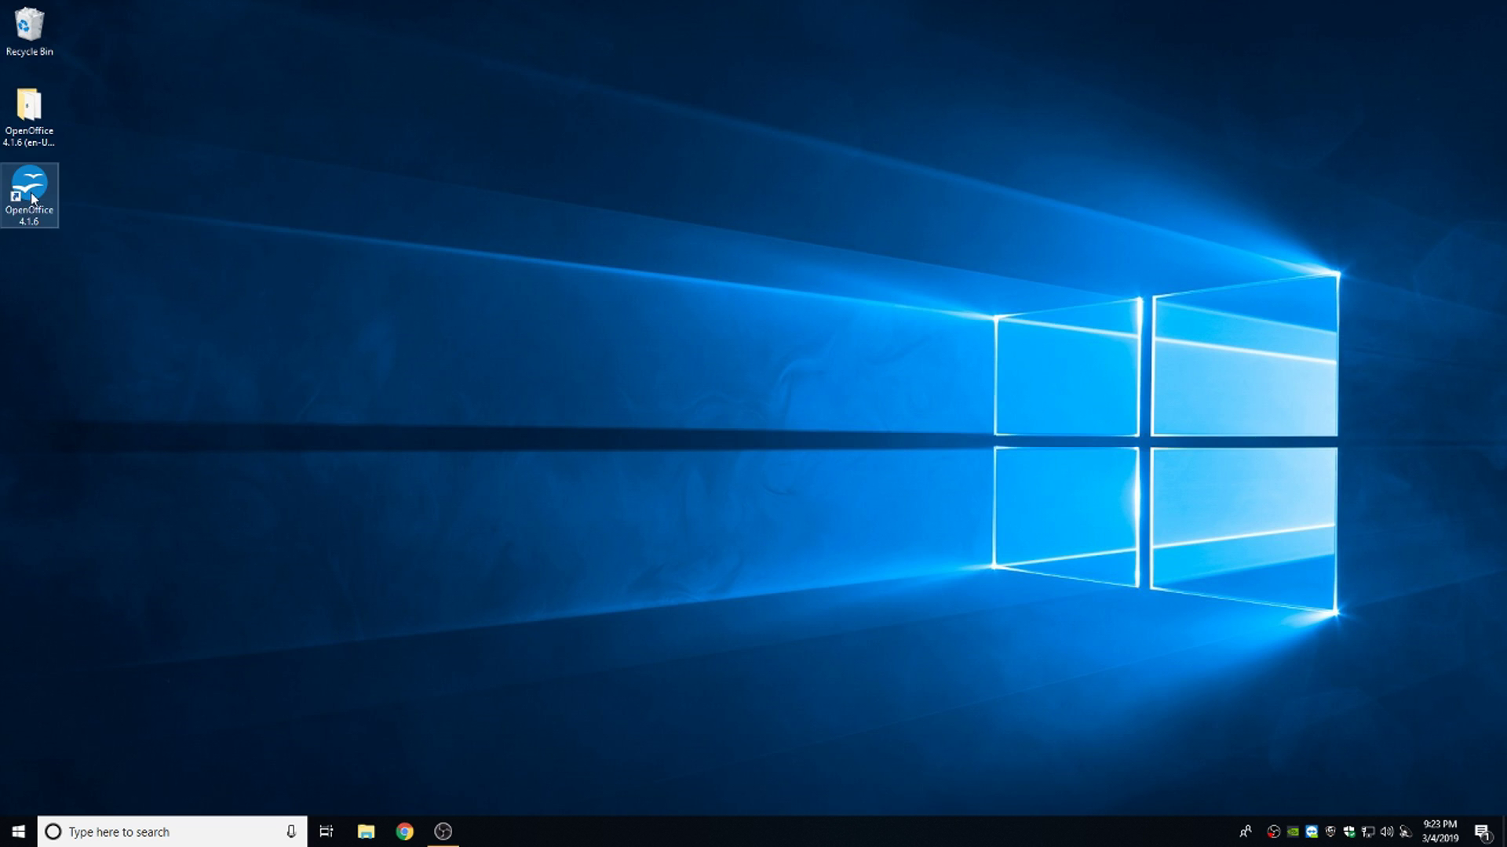
- Delete the leftover OpenOffice installation files folder to the Recycle Bin
right_click(25, 114)
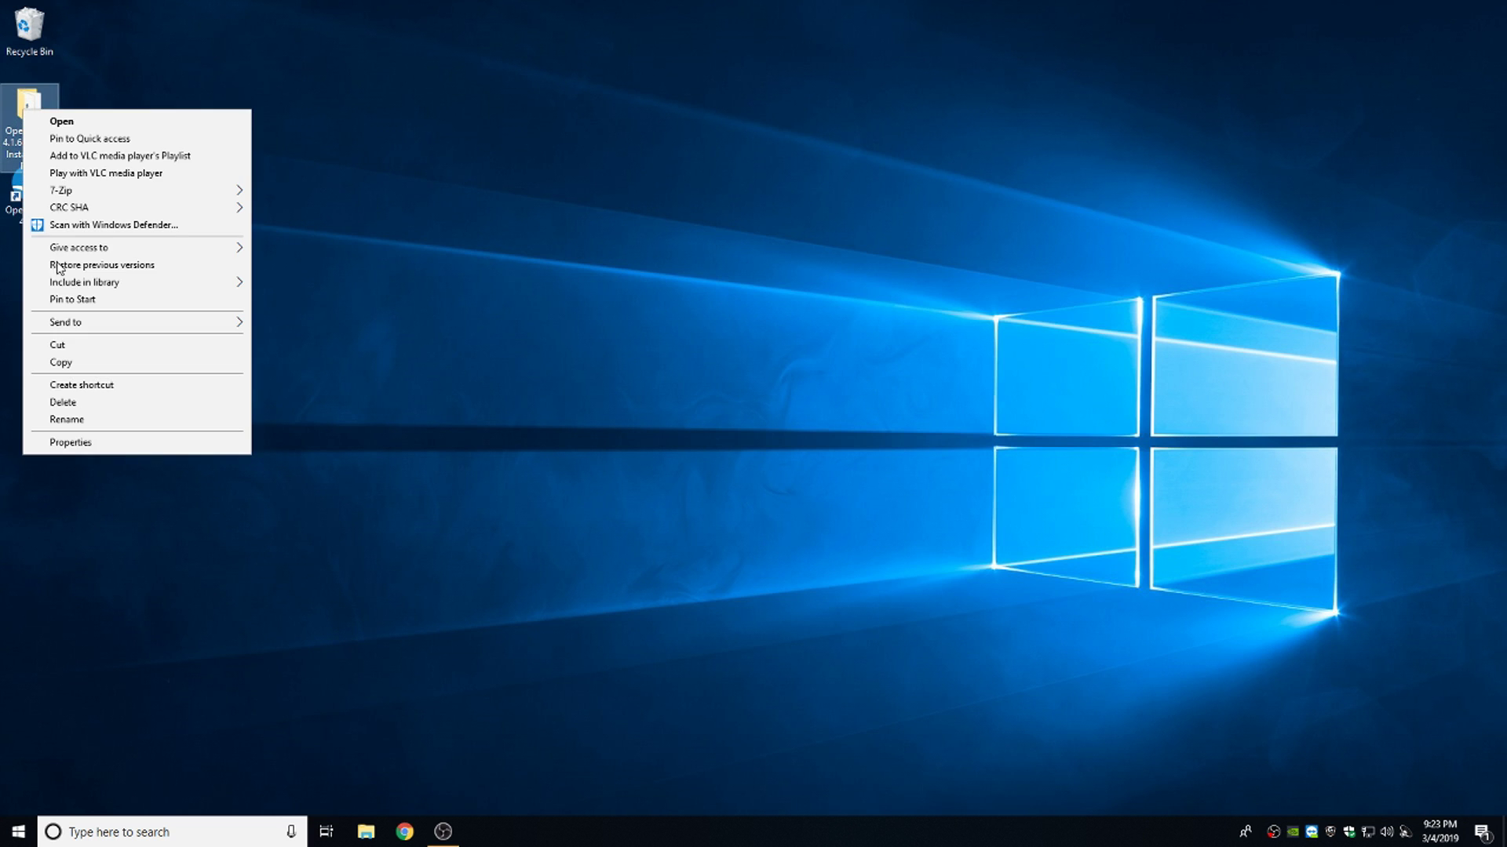
click(63, 408)
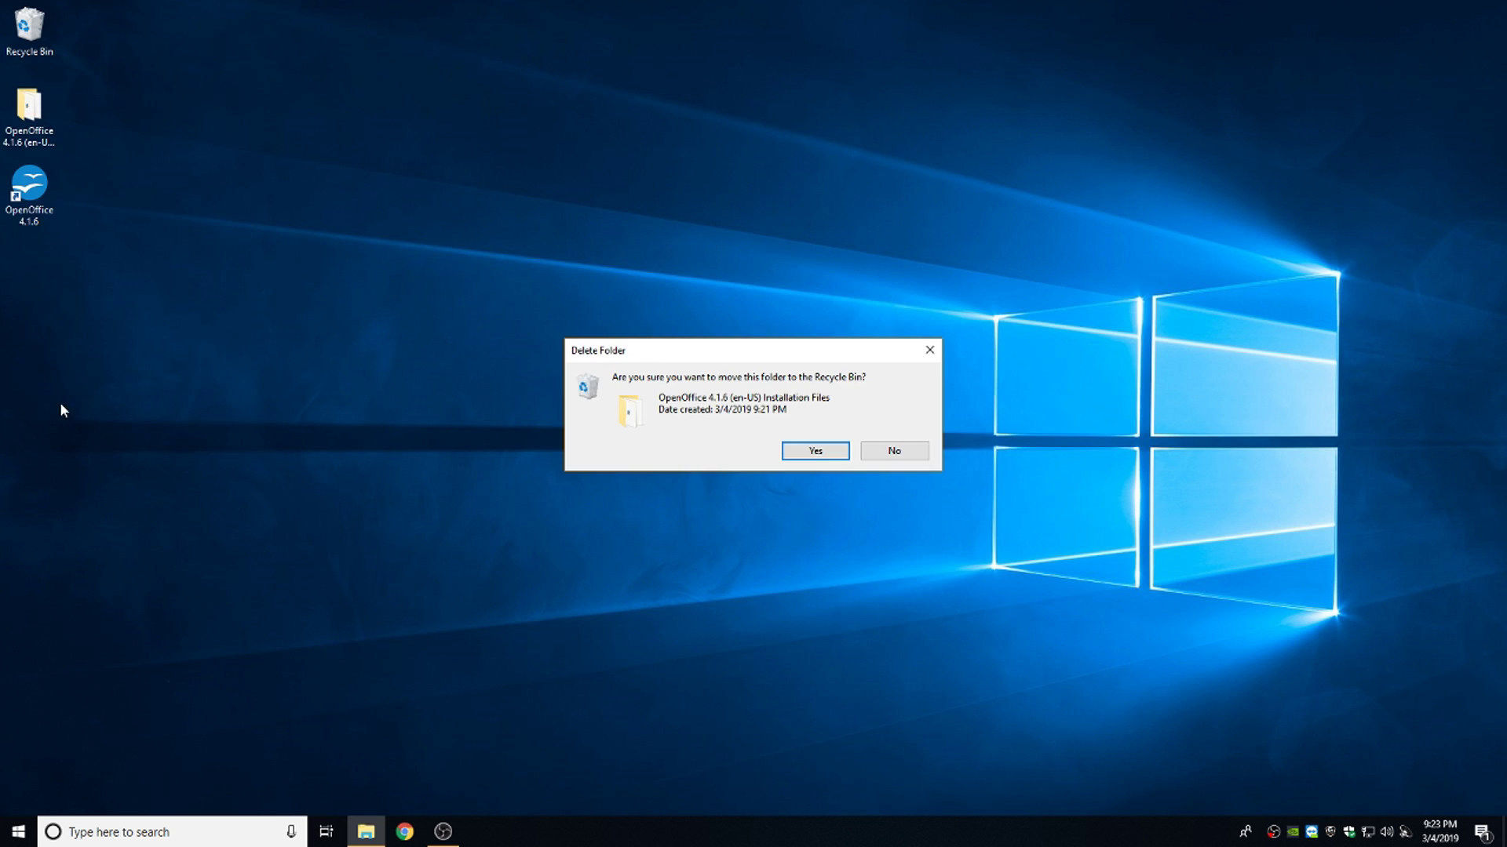
click(800, 458)
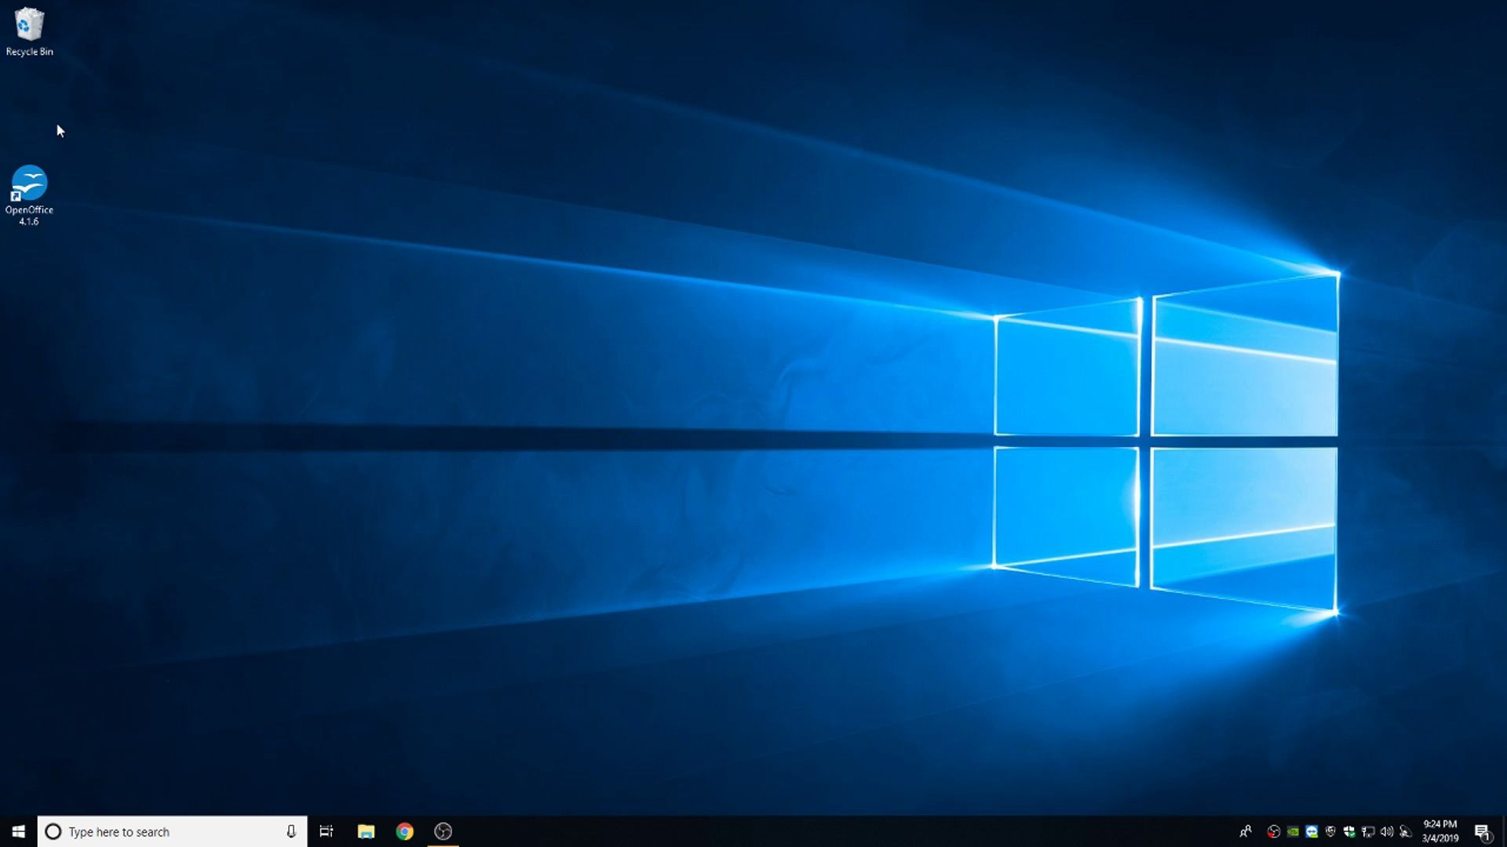
- Launch OpenOffice and create a maximized blank Writer text document
double_click(31, 191)
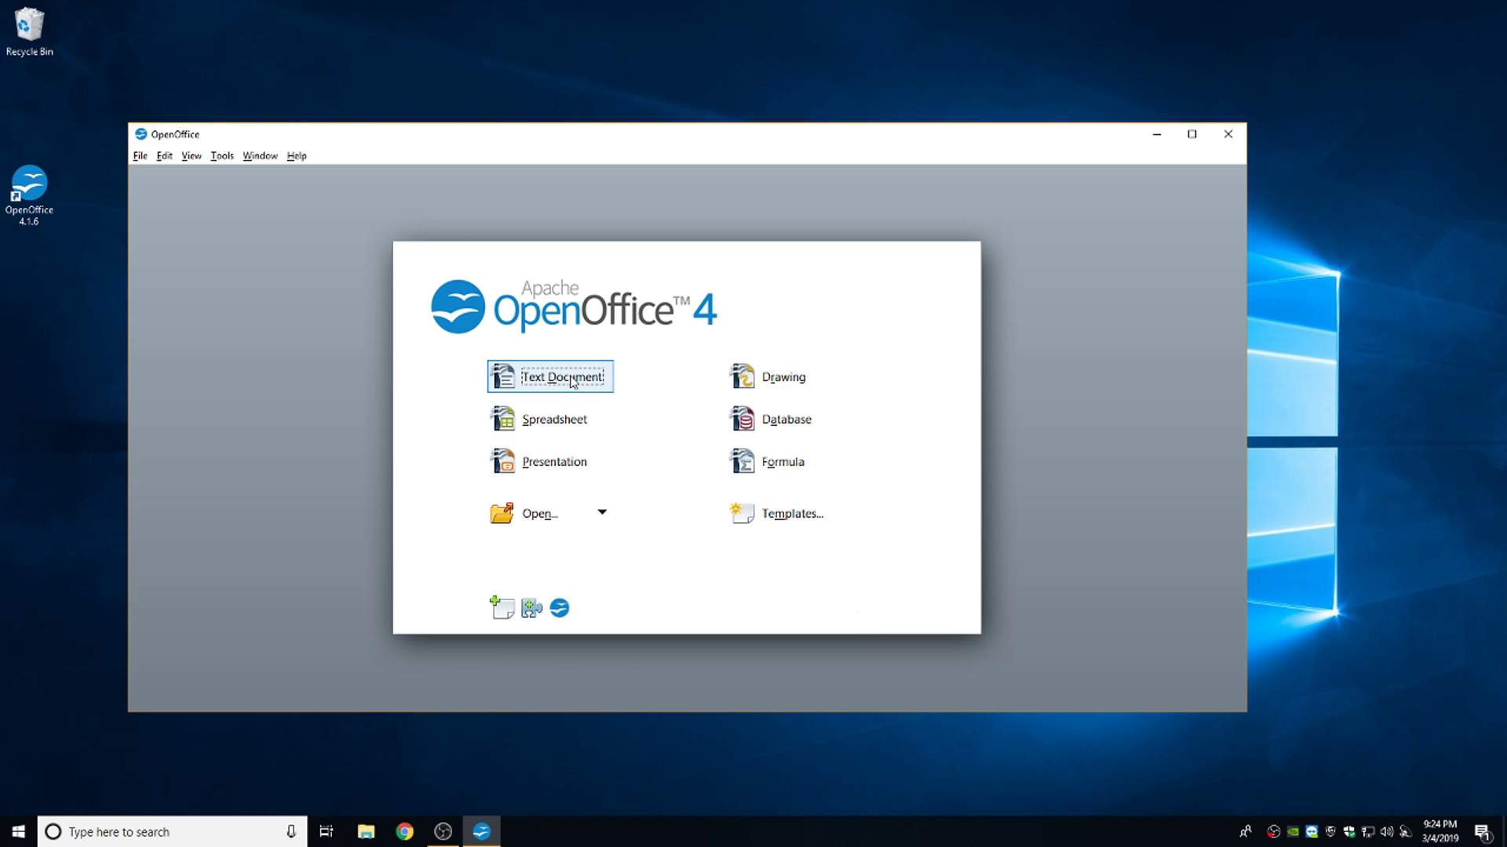
click(572, 379)
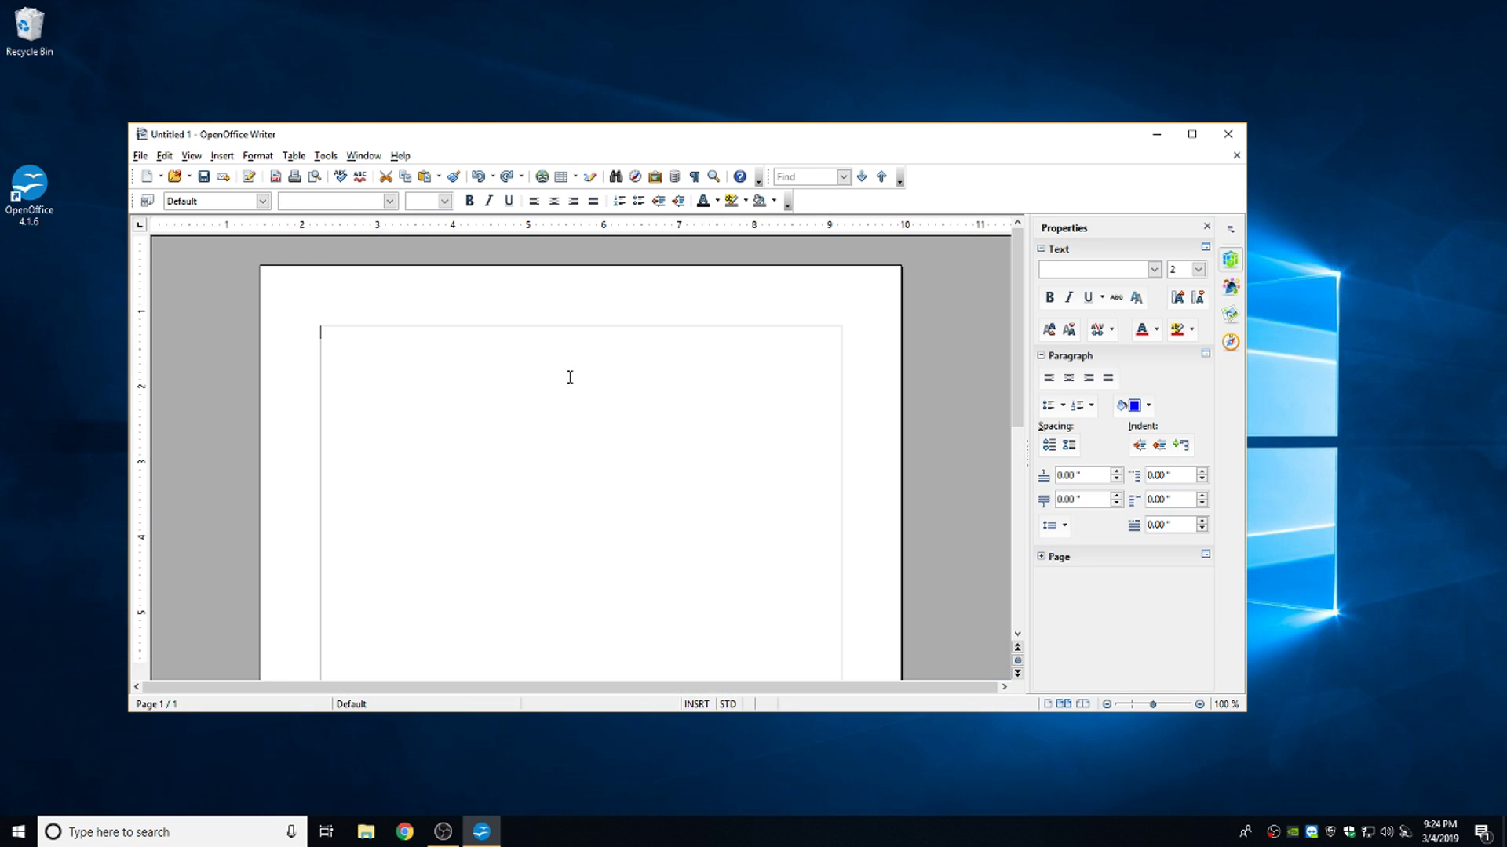
double_click(658, 140)
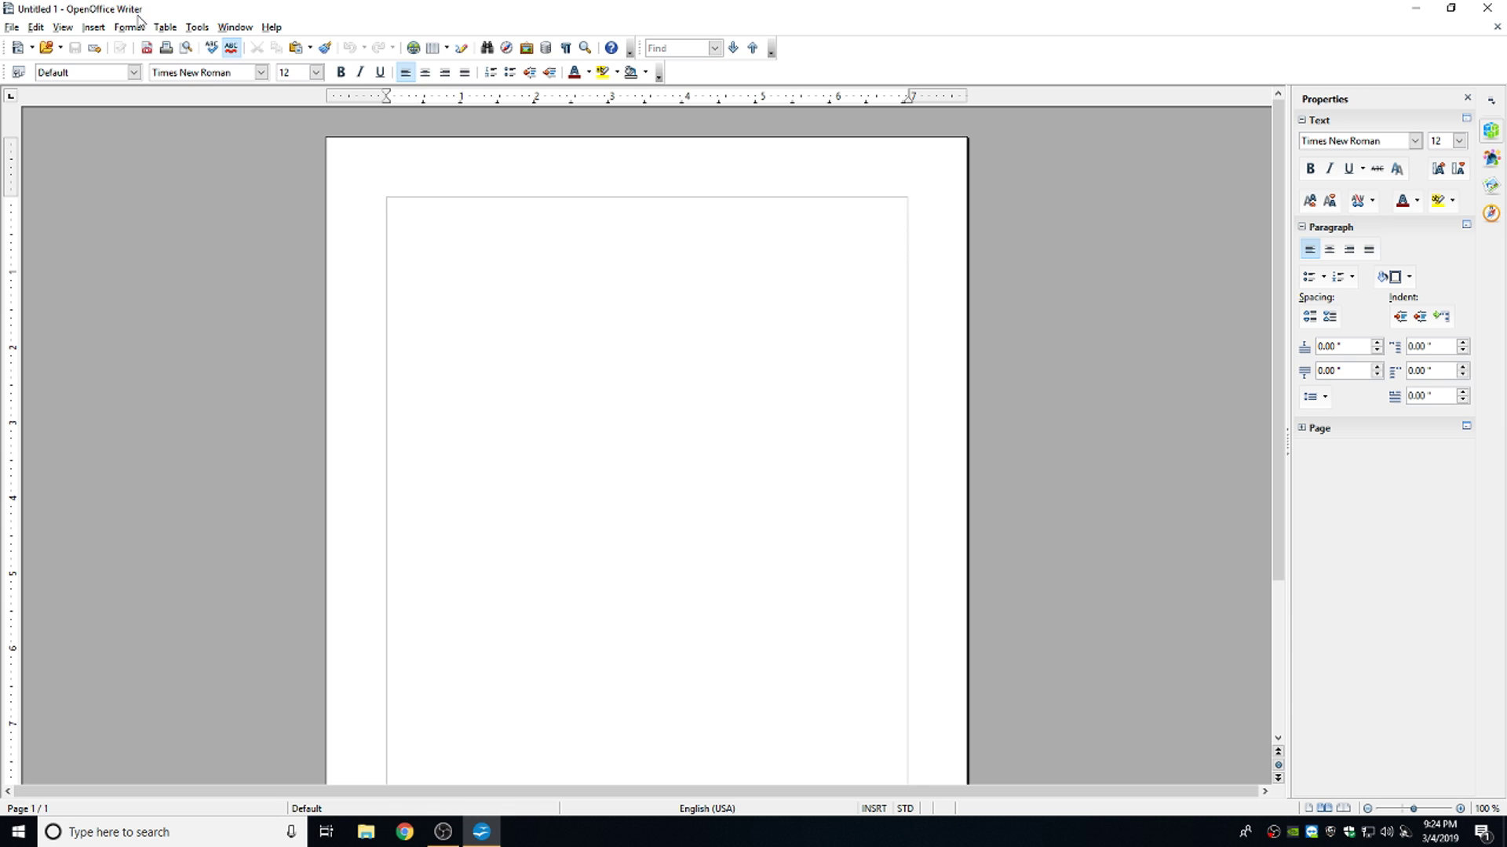
- Browse the Table, Format, Insert and View menus, then close the blank document
click(161, 27)
click(126, 26)
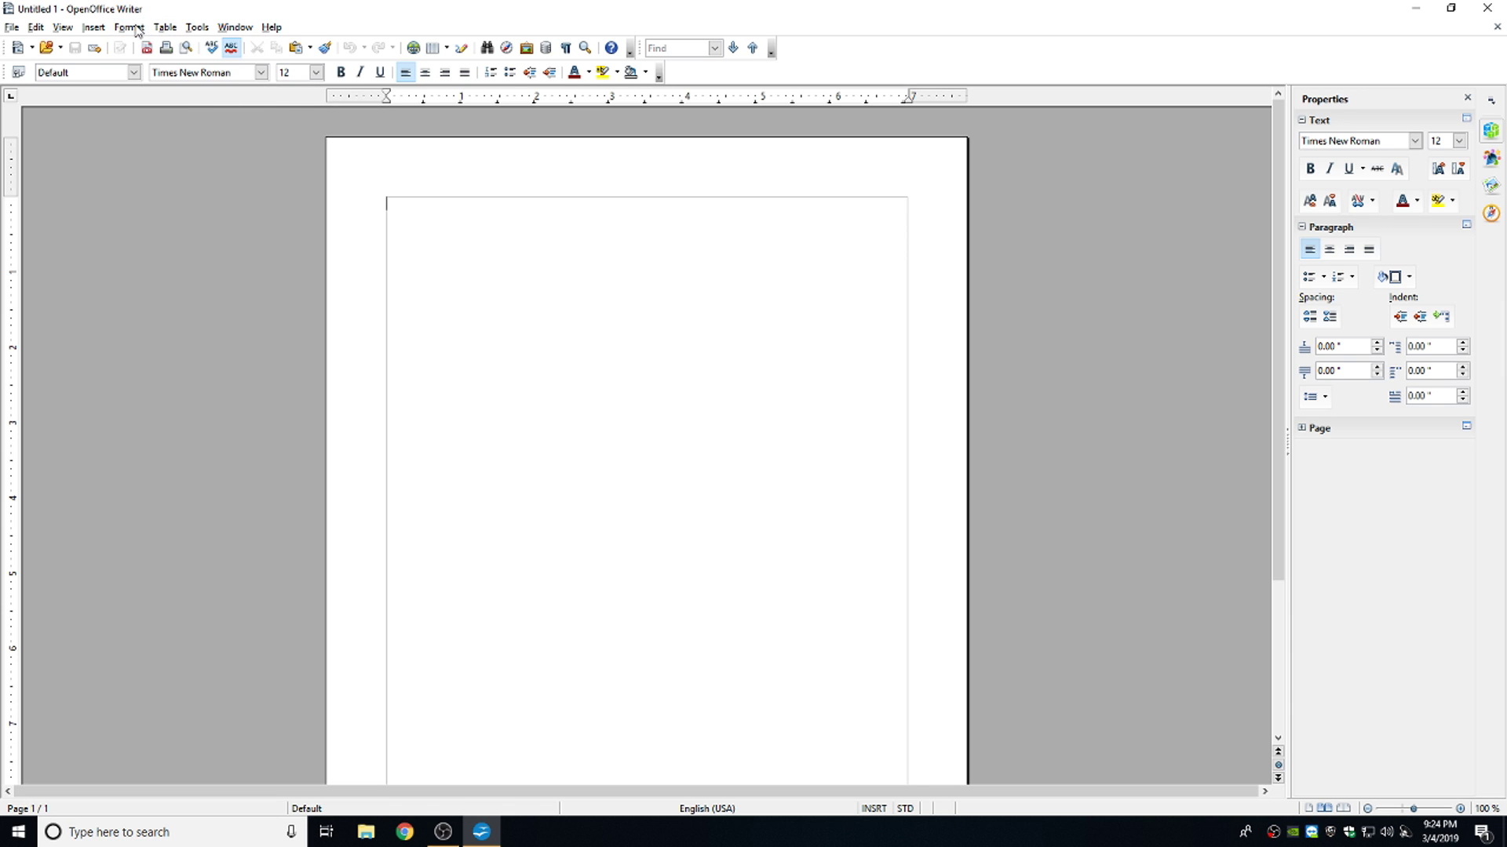
click(94, 27)
click(99, 26)
click(1487, 9)
double_click(29, 185)
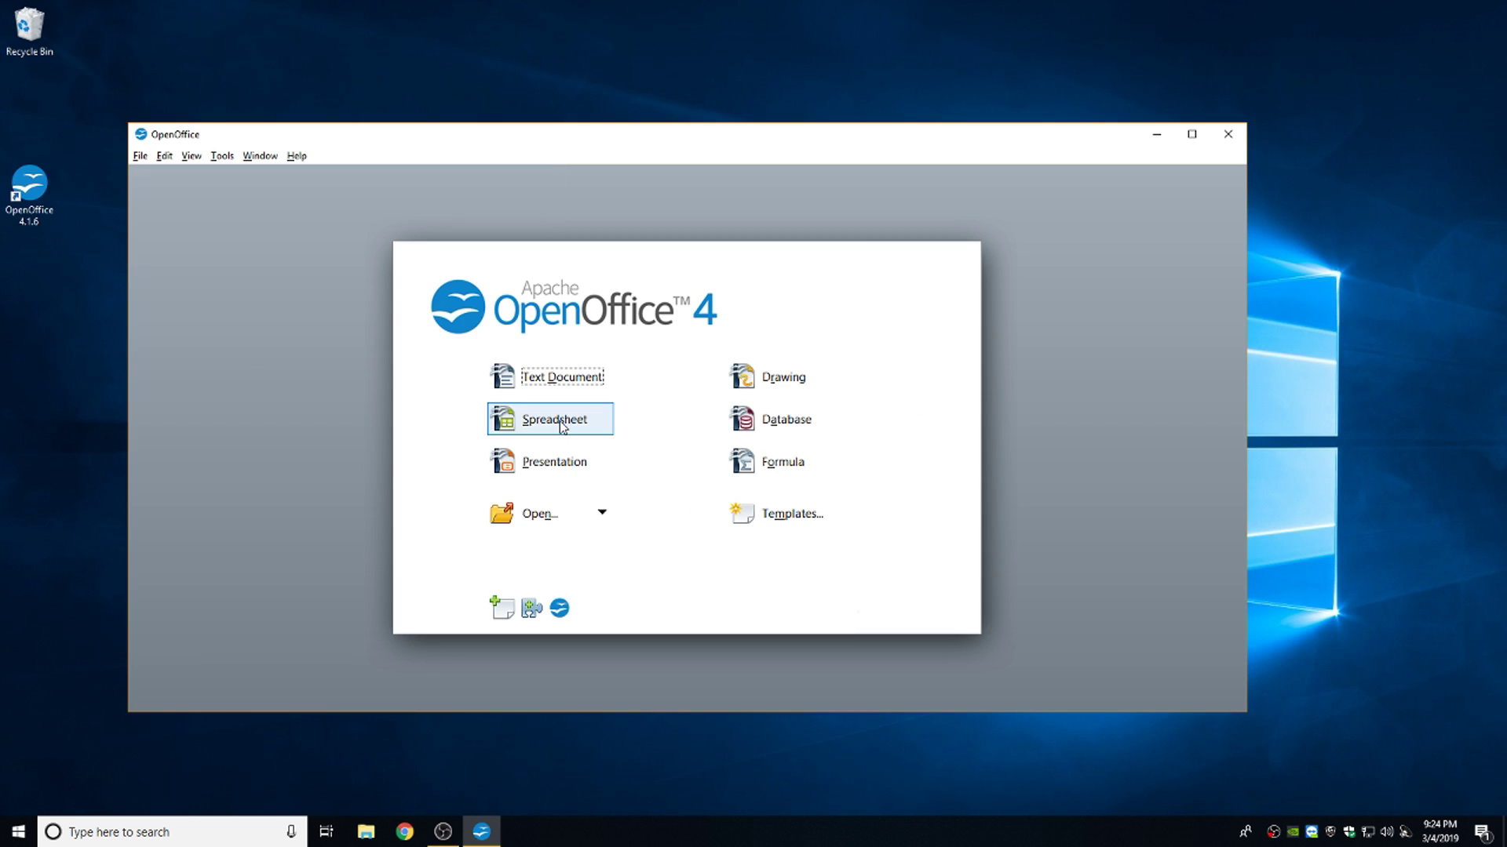
click(562, 424)
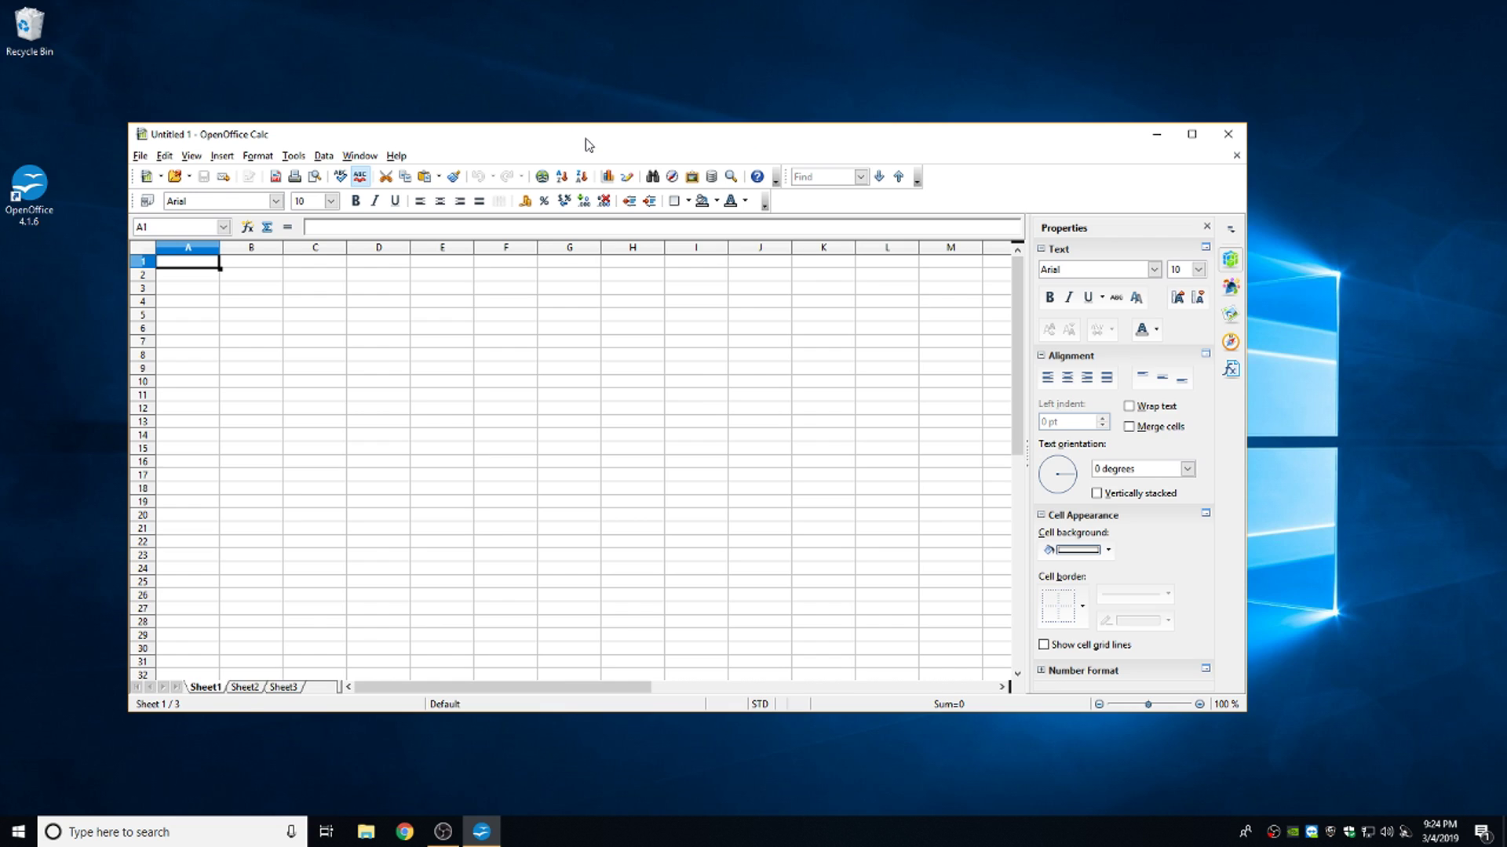
double_click(588, 145)
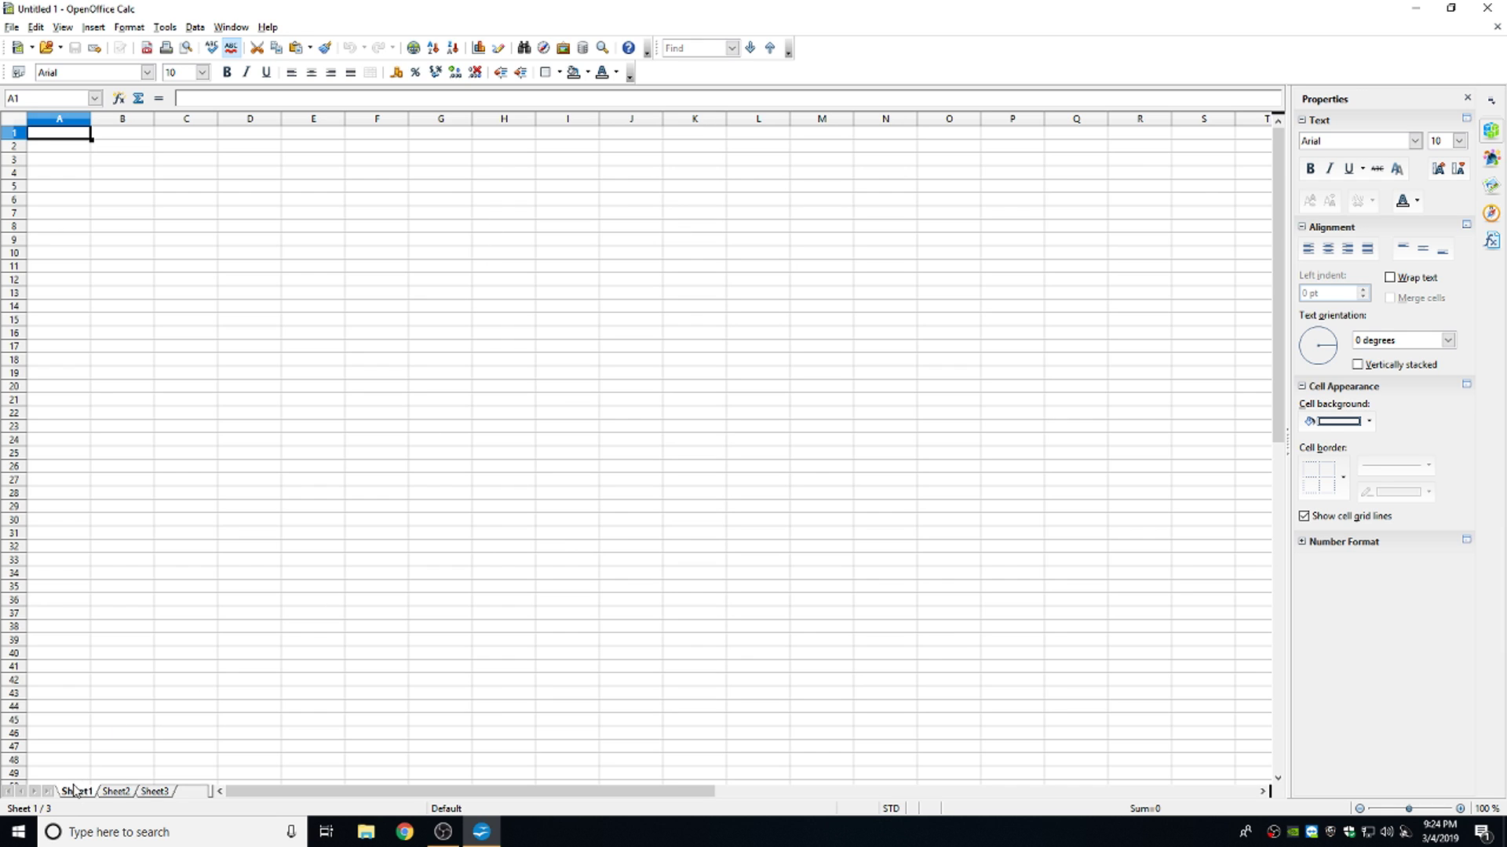
click(114, 791)
click(84, 792)
click(161, 28)
mouse_move(36, 27)
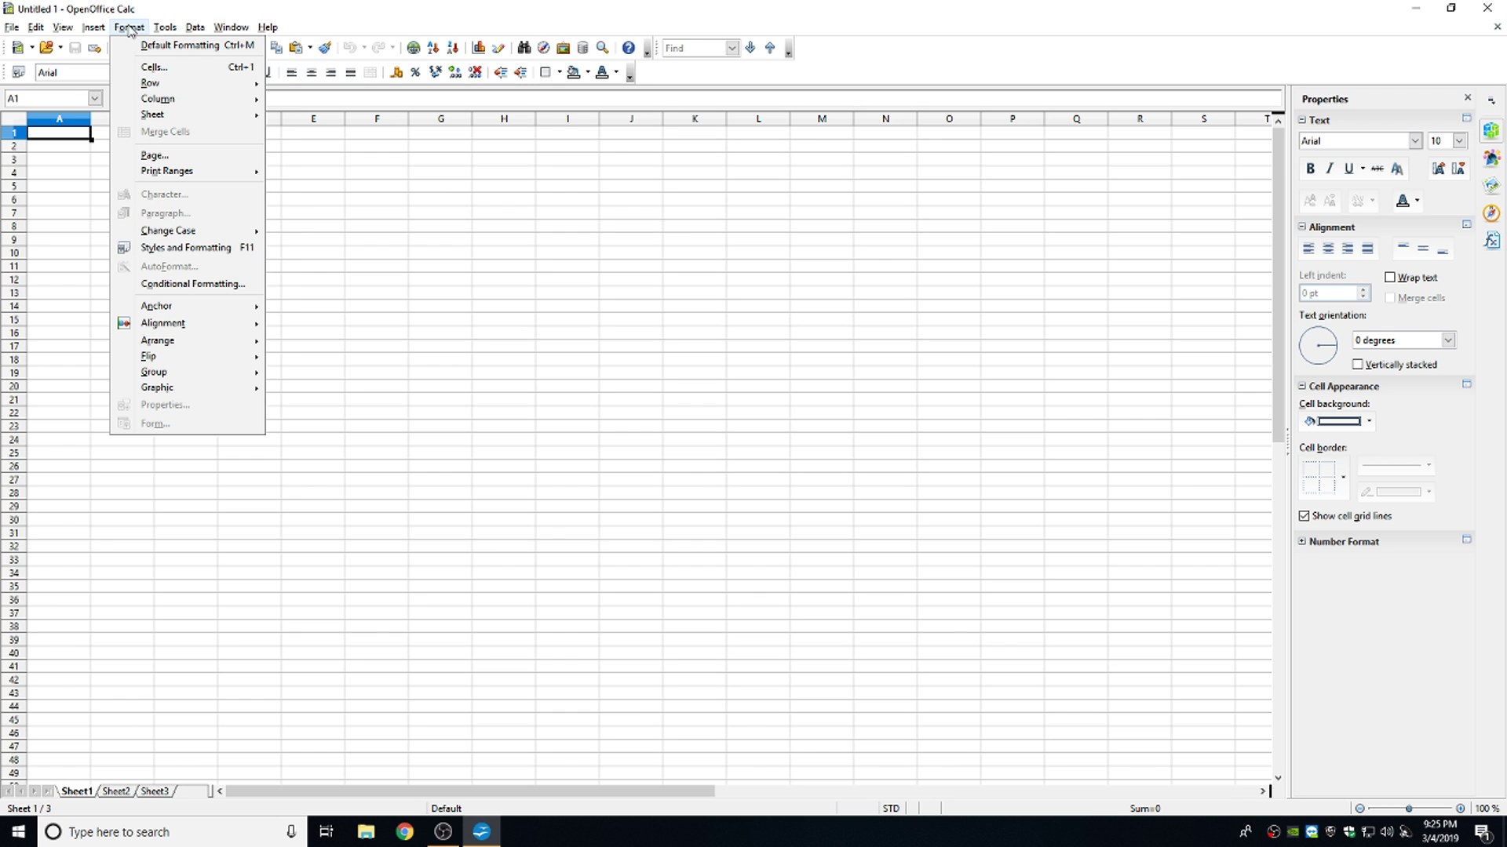
click(27, 31)
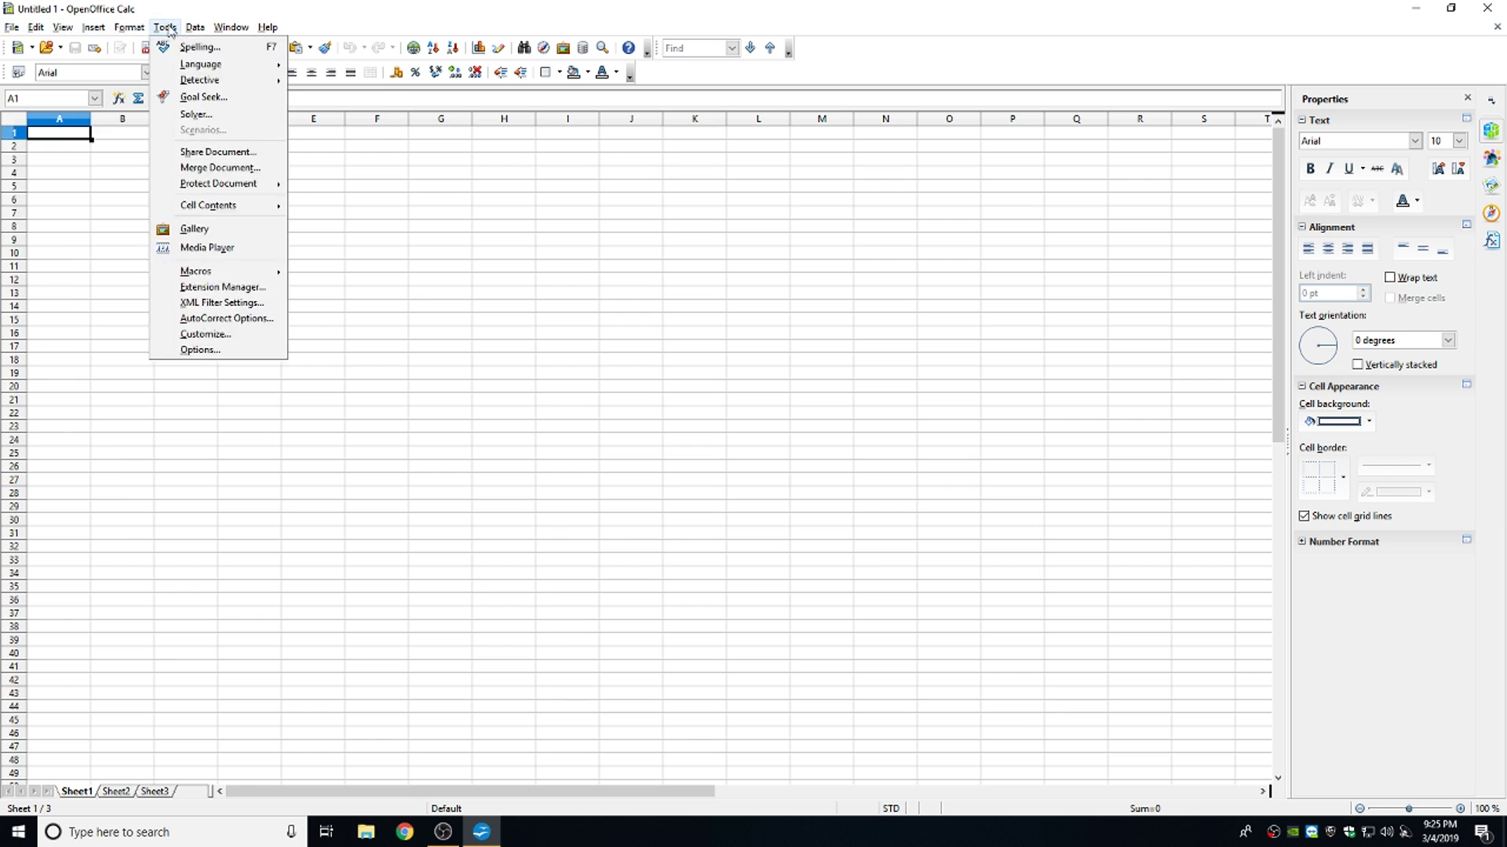
mouse_move(266, 27)
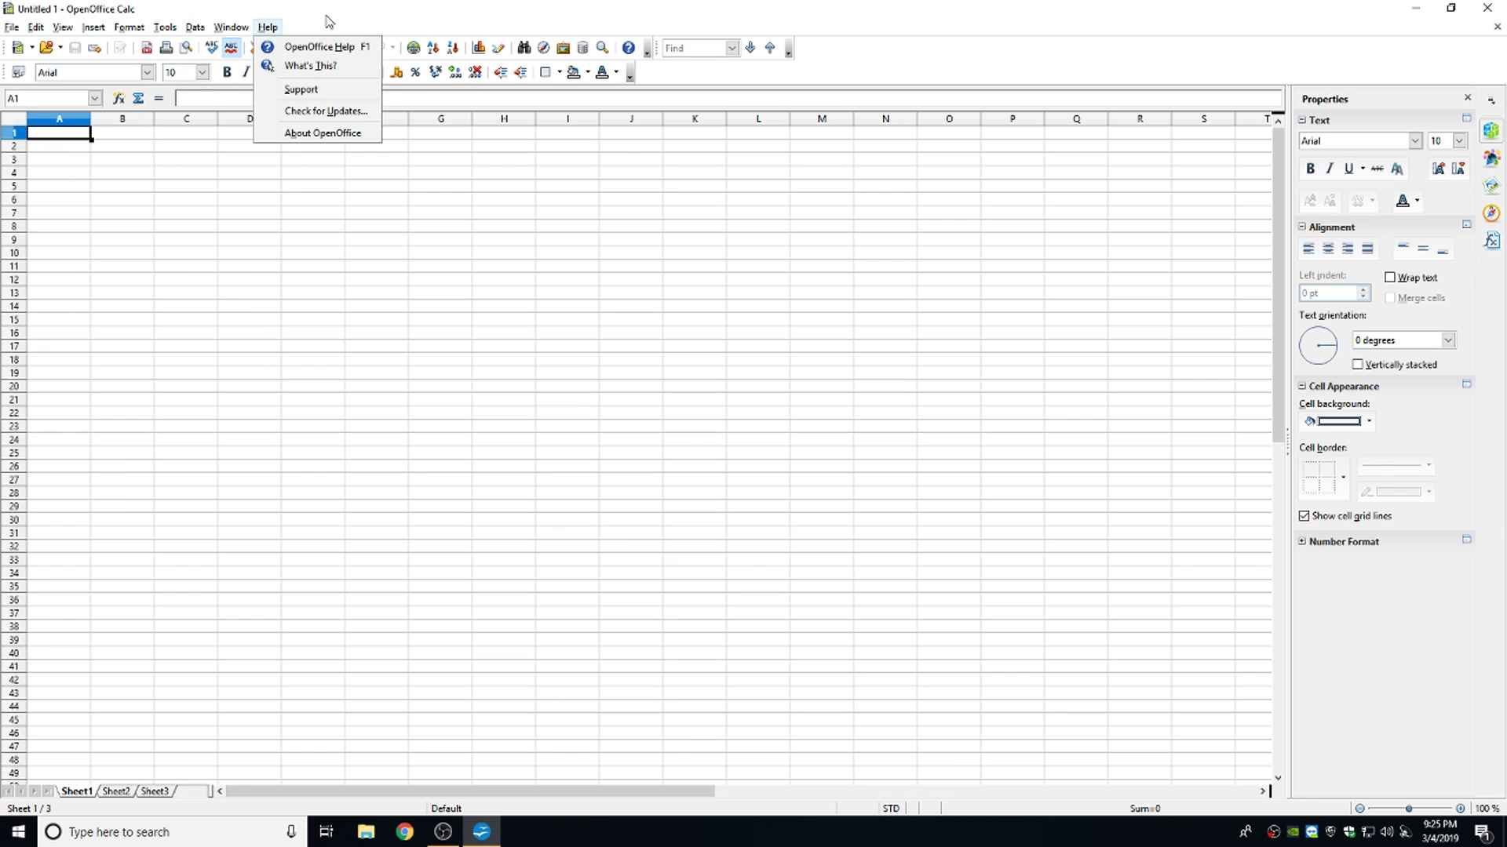
click(329, 21)
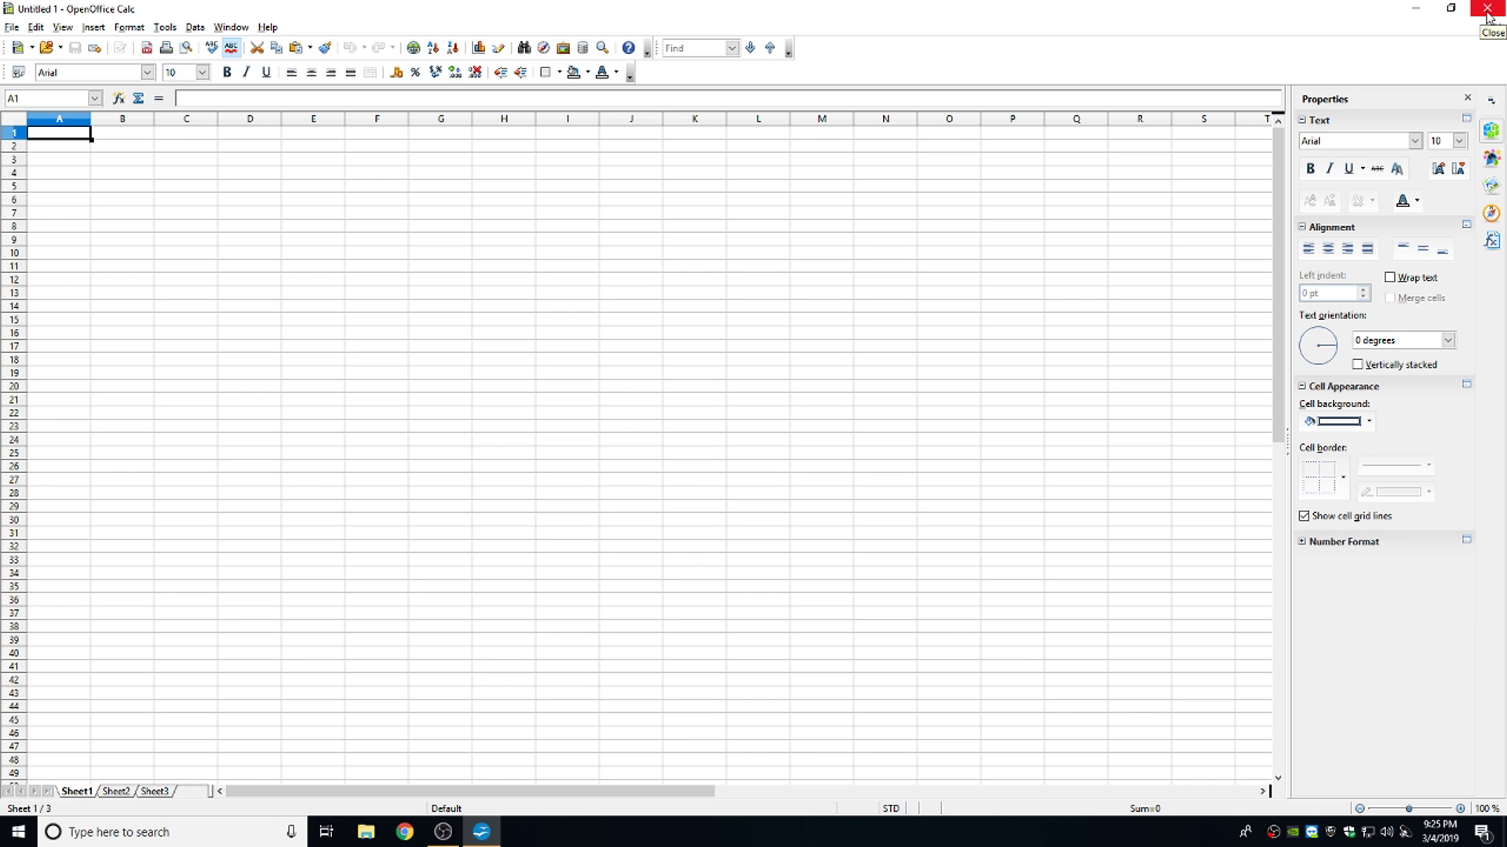
click(1486, 14)
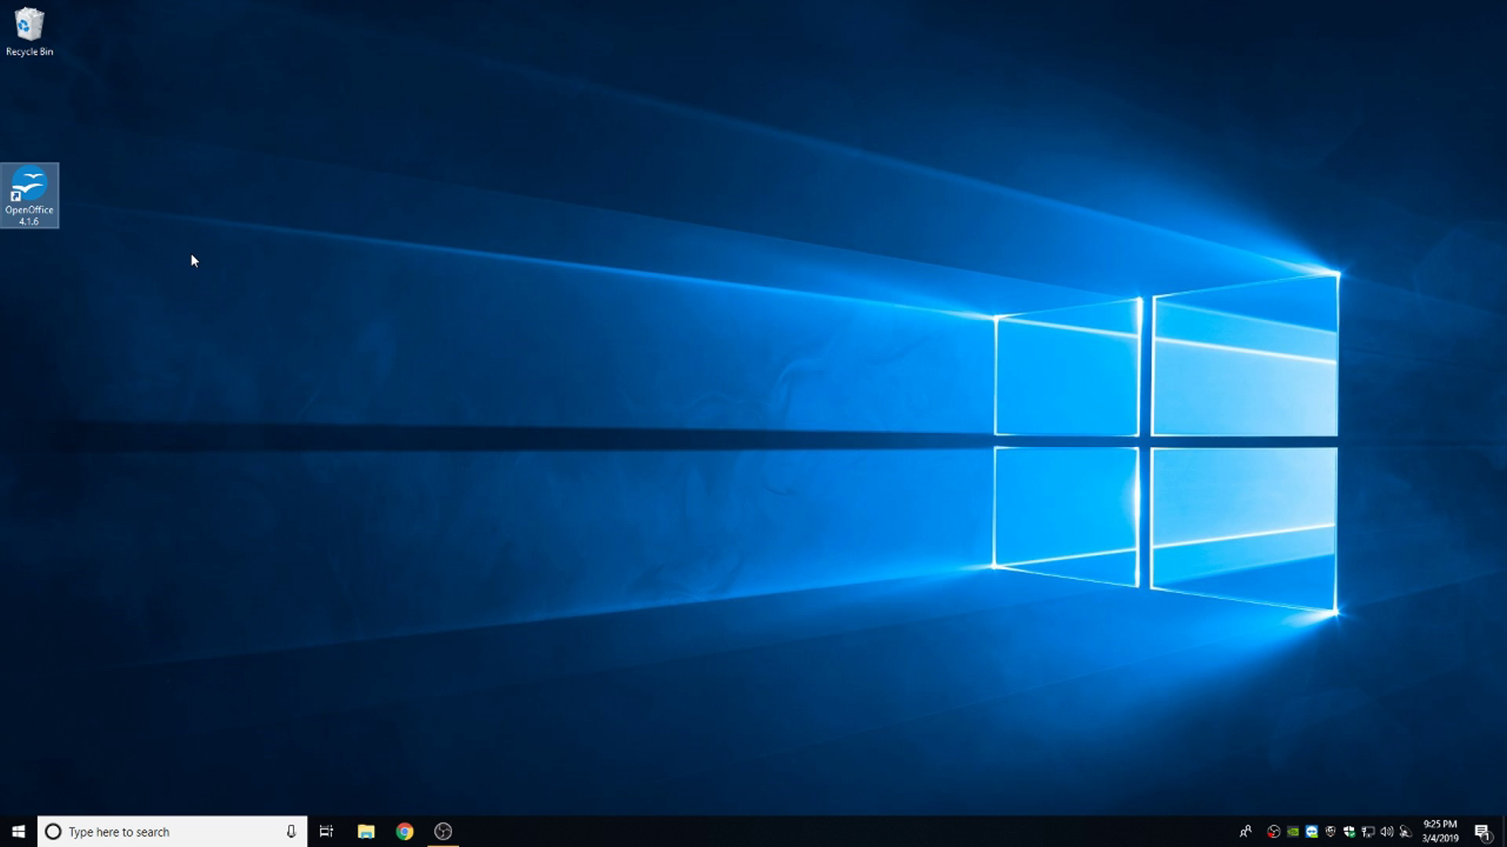
- Relaunch OpenOffice with a maximized Start Center and cancel the Presentation Wizard twice
double_click(29, 188)
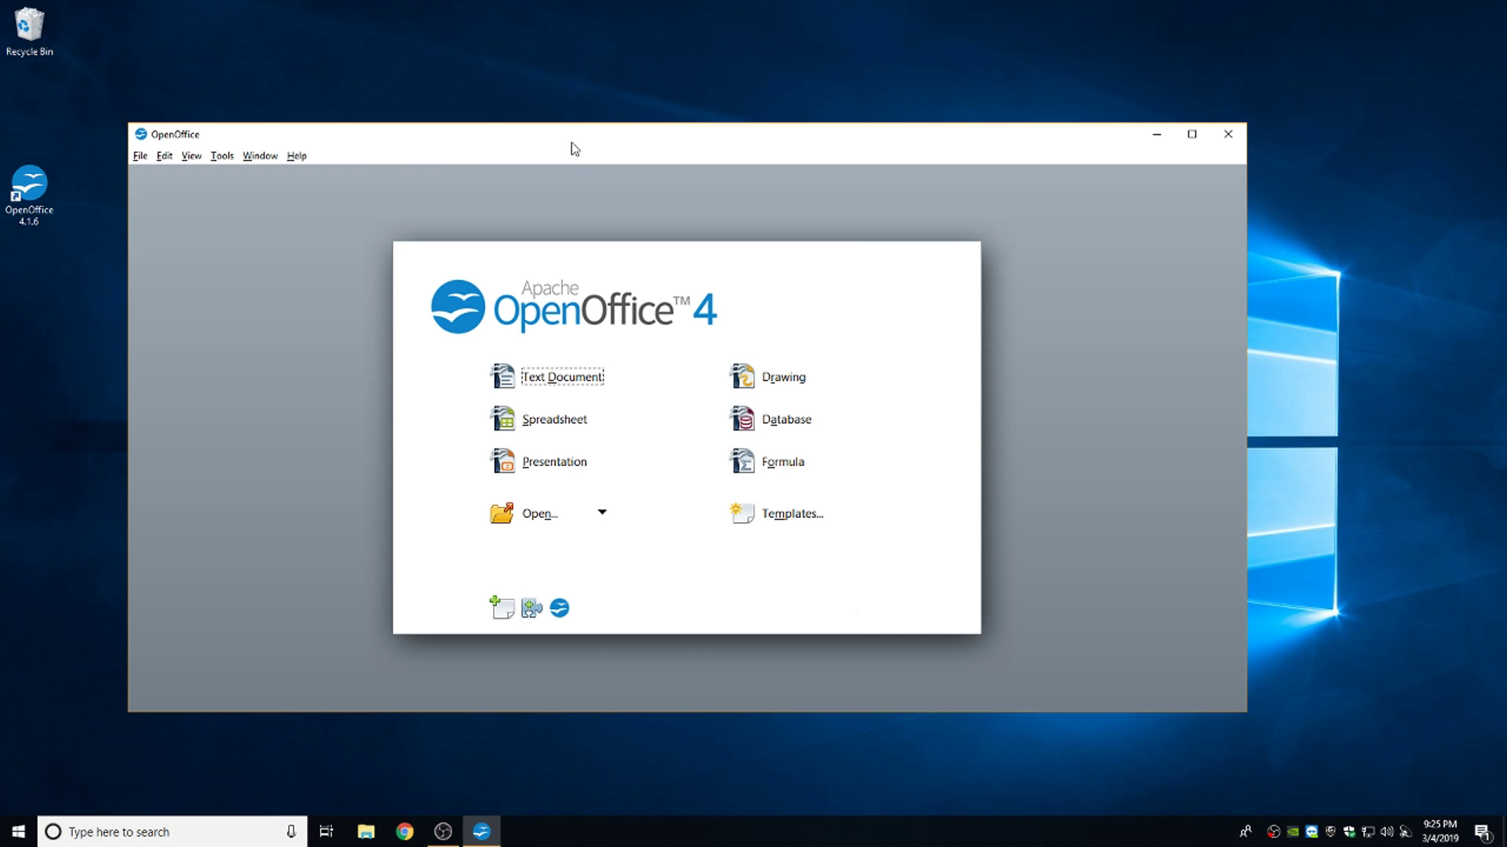
double_click(571, 146)
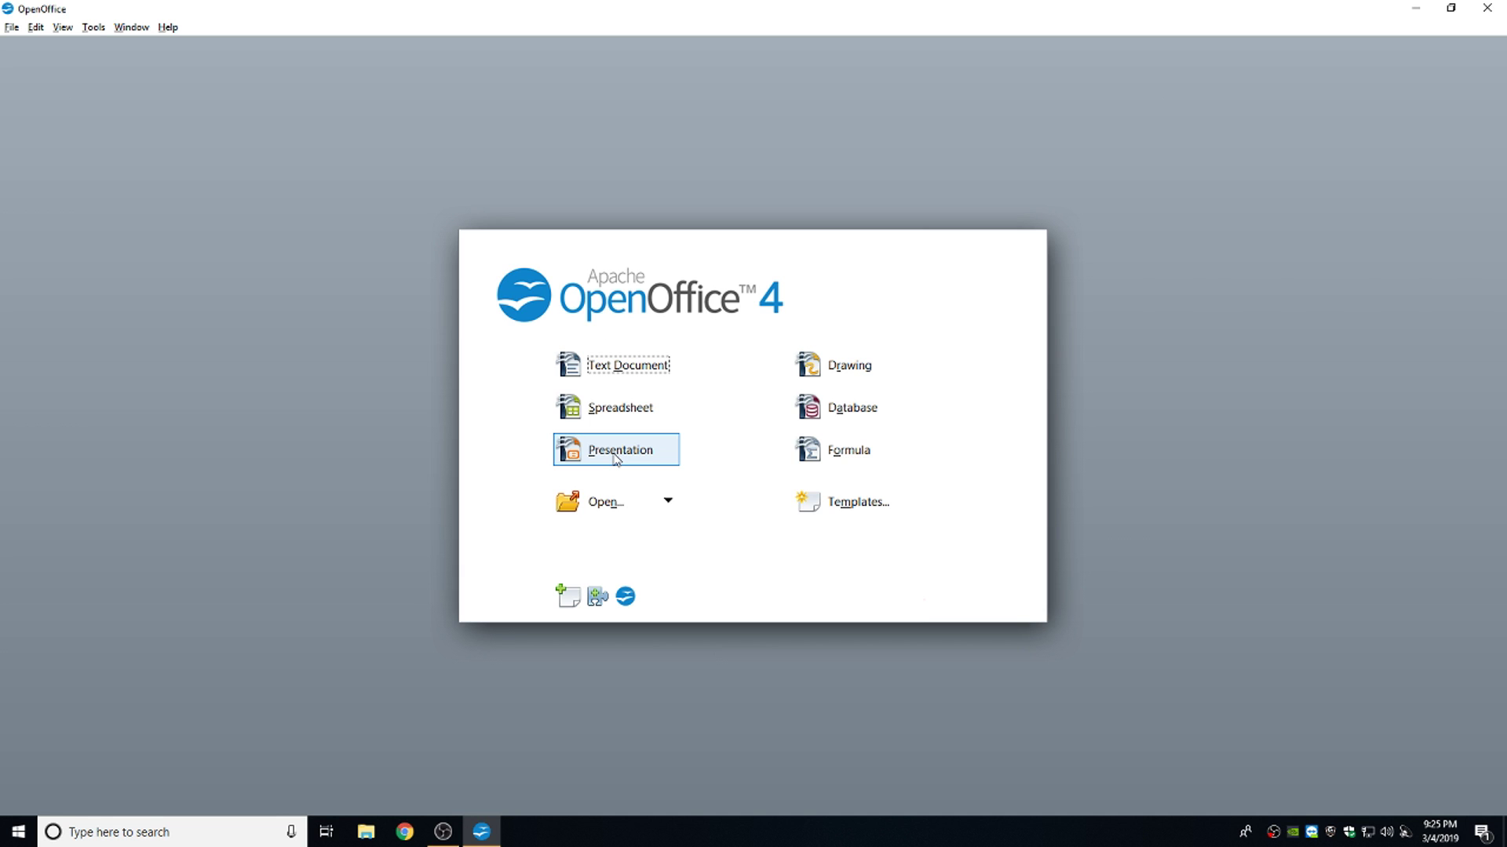
click(615, 453)
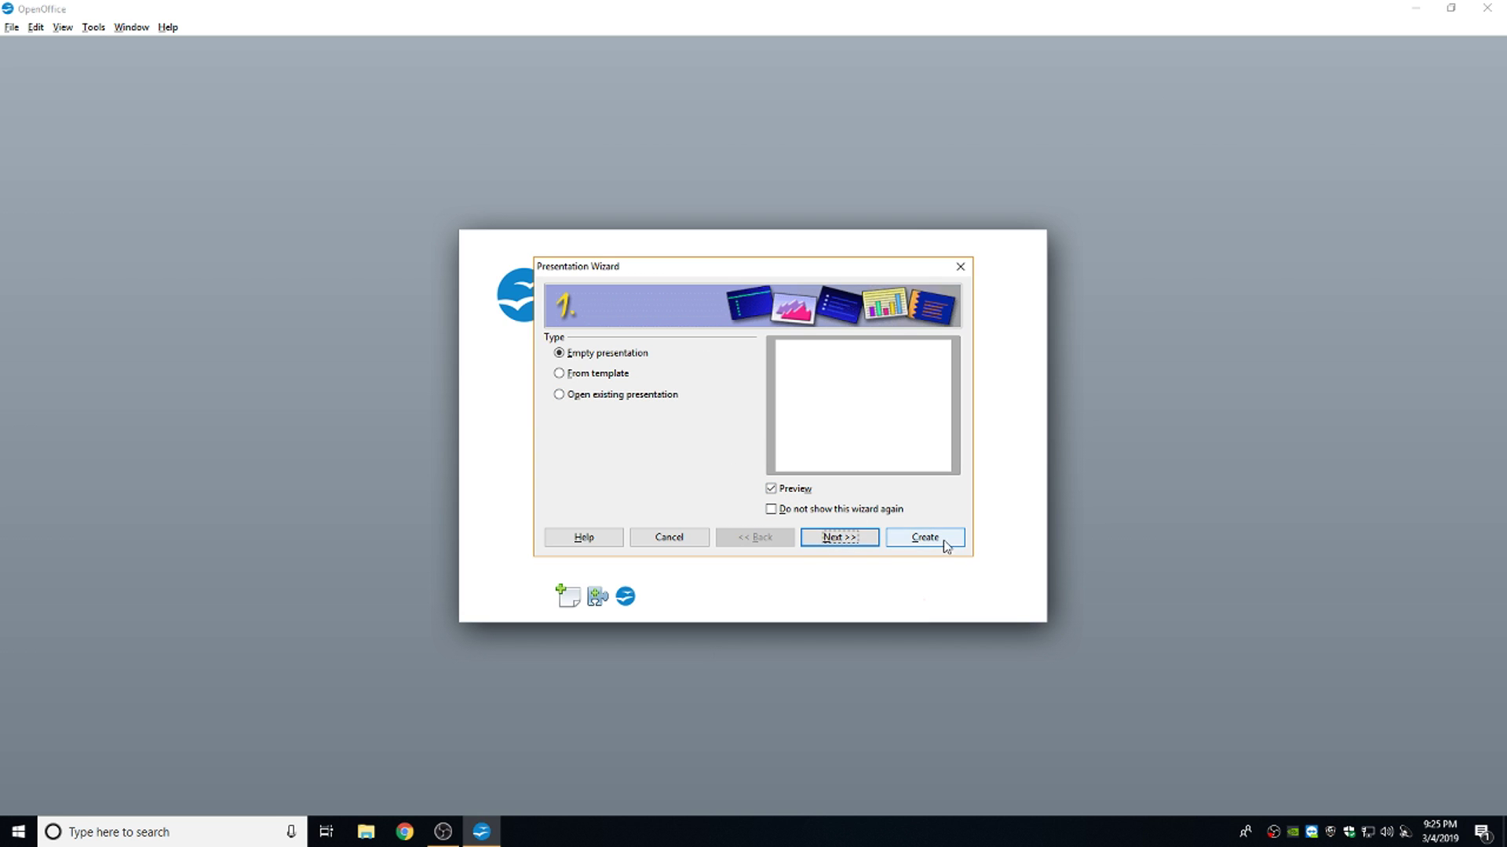
click(669, 538)
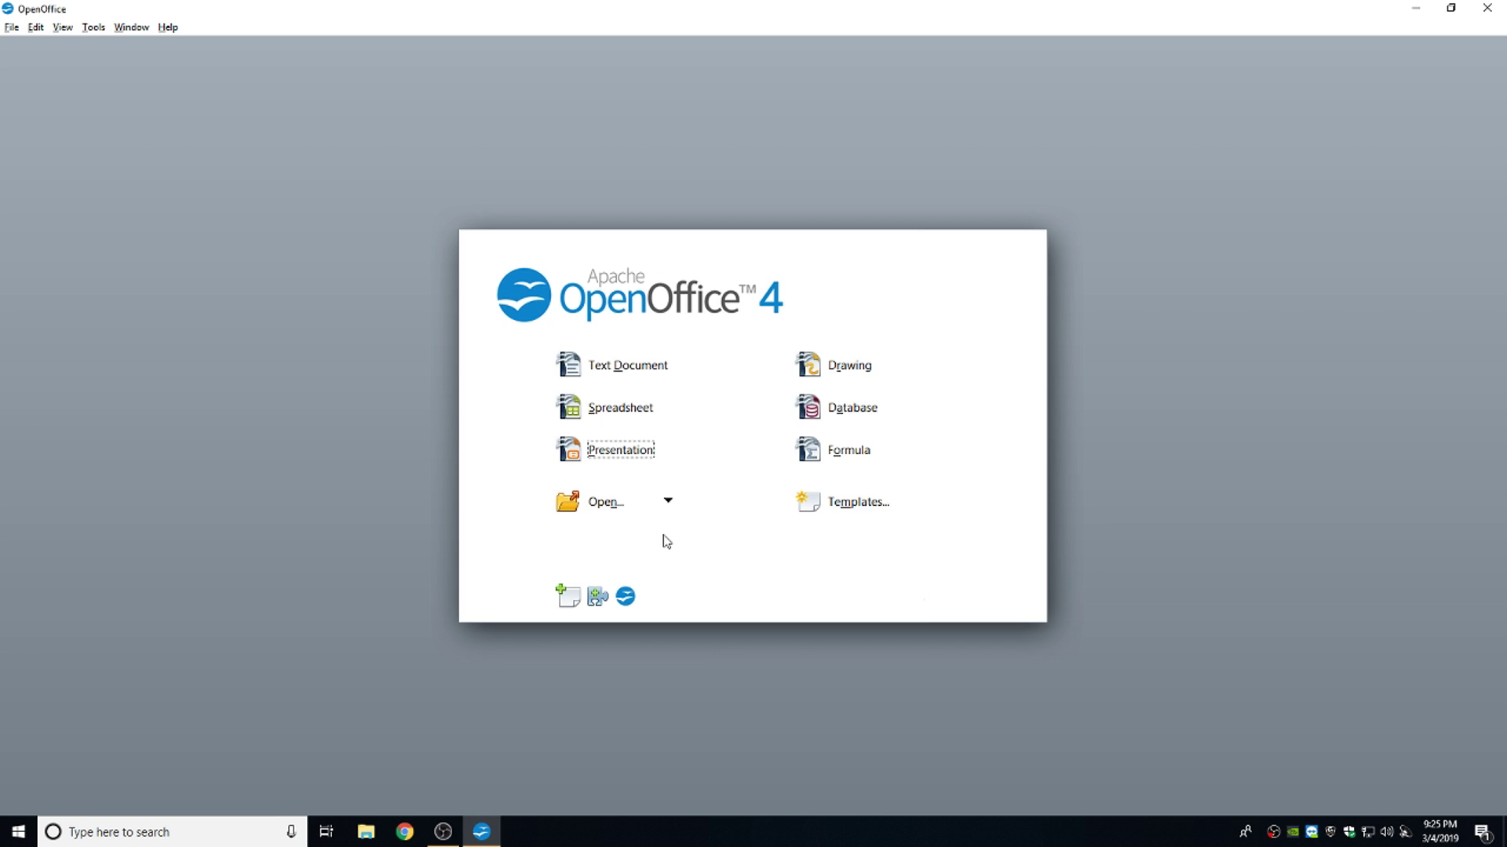
click(614, 455)
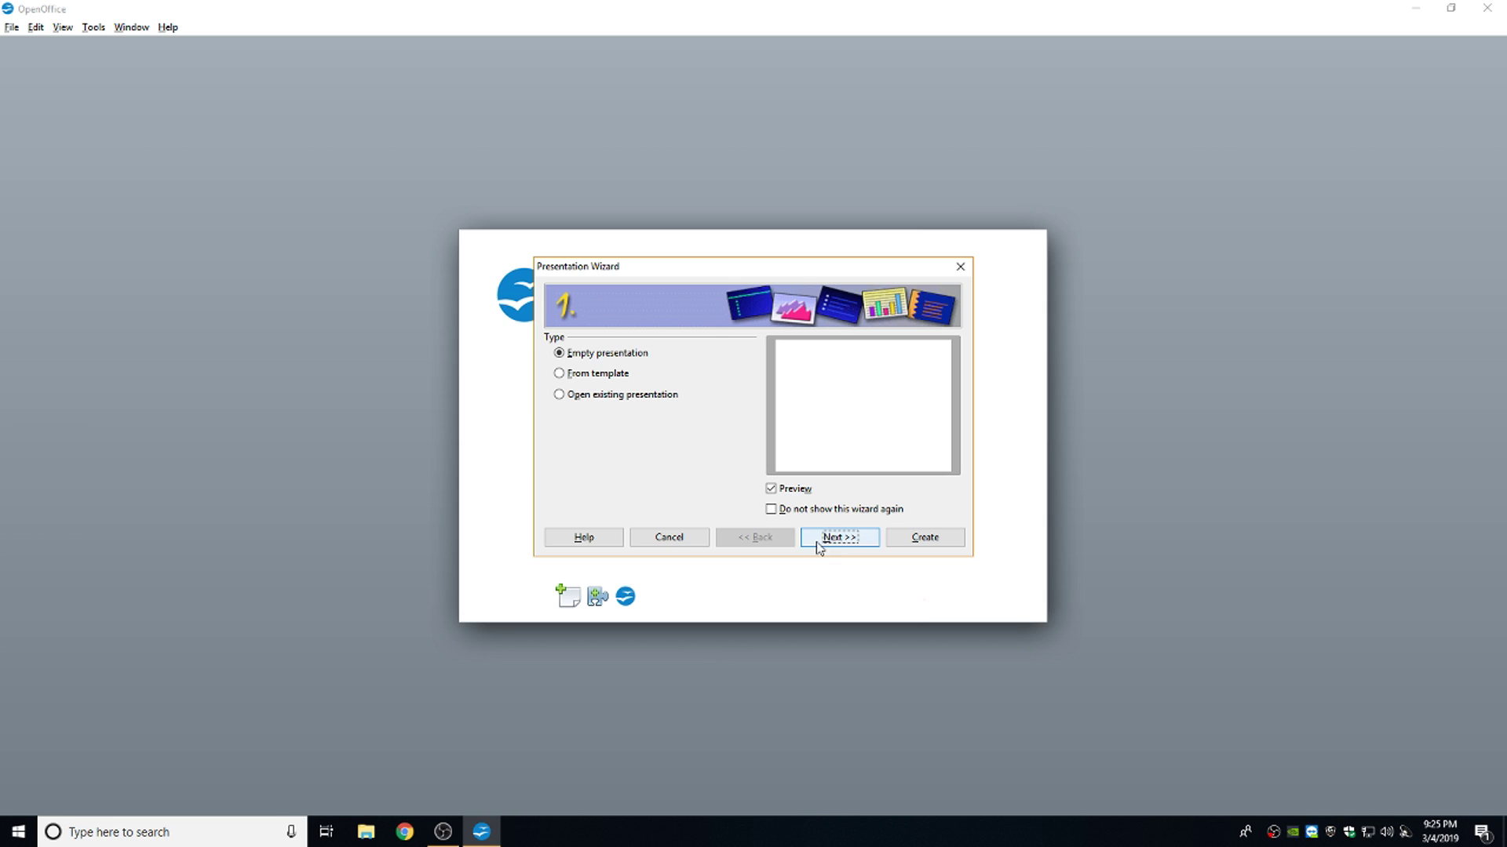
click(673, 541)
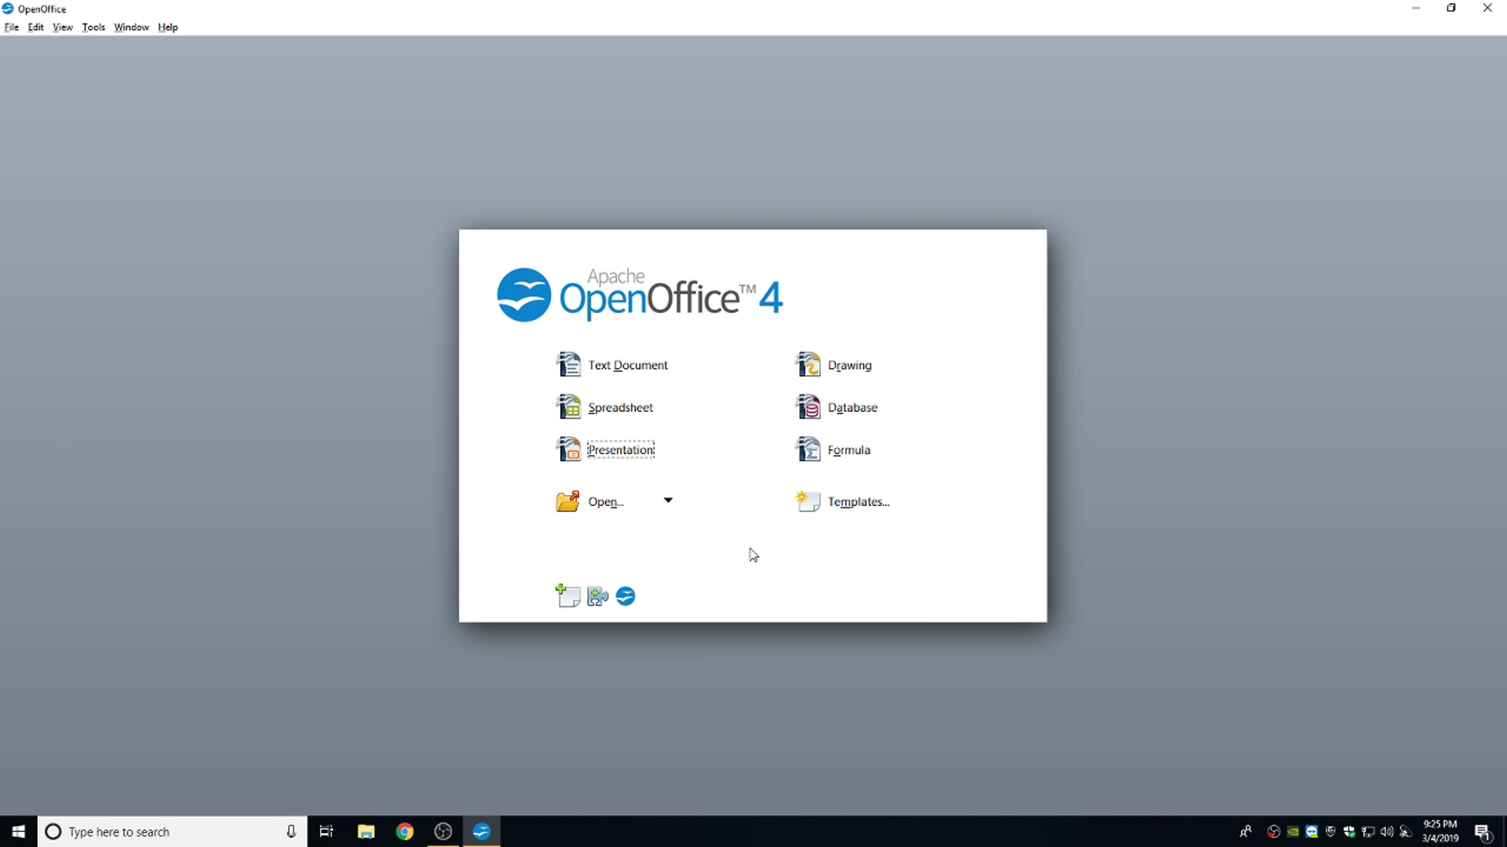
- Create a new drawing with a smiley face near the top of the page
click(846, 371)
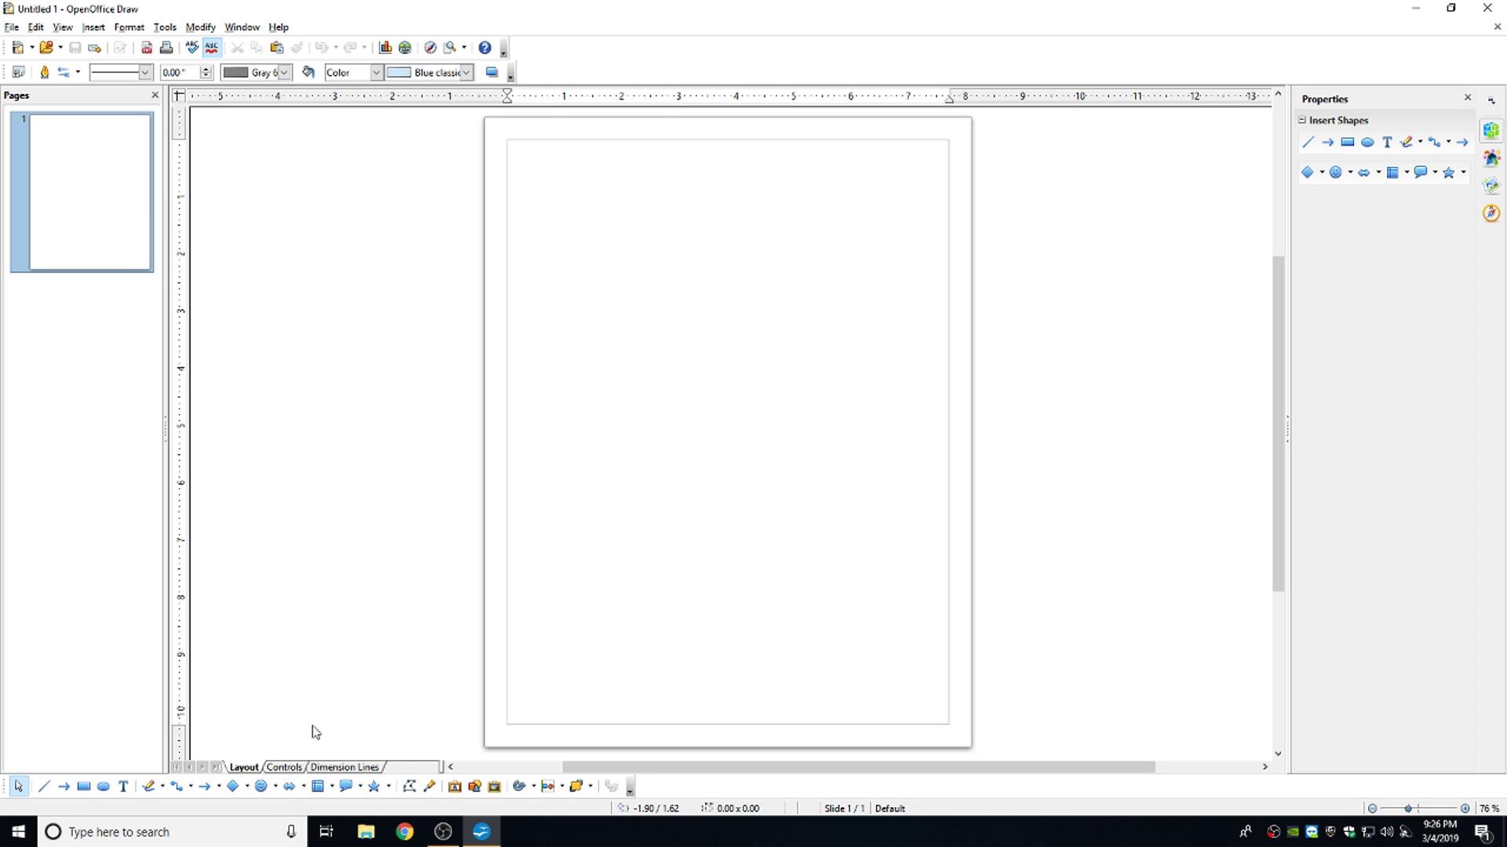
click(261, 786)
drag(618, 207, 819, 417)
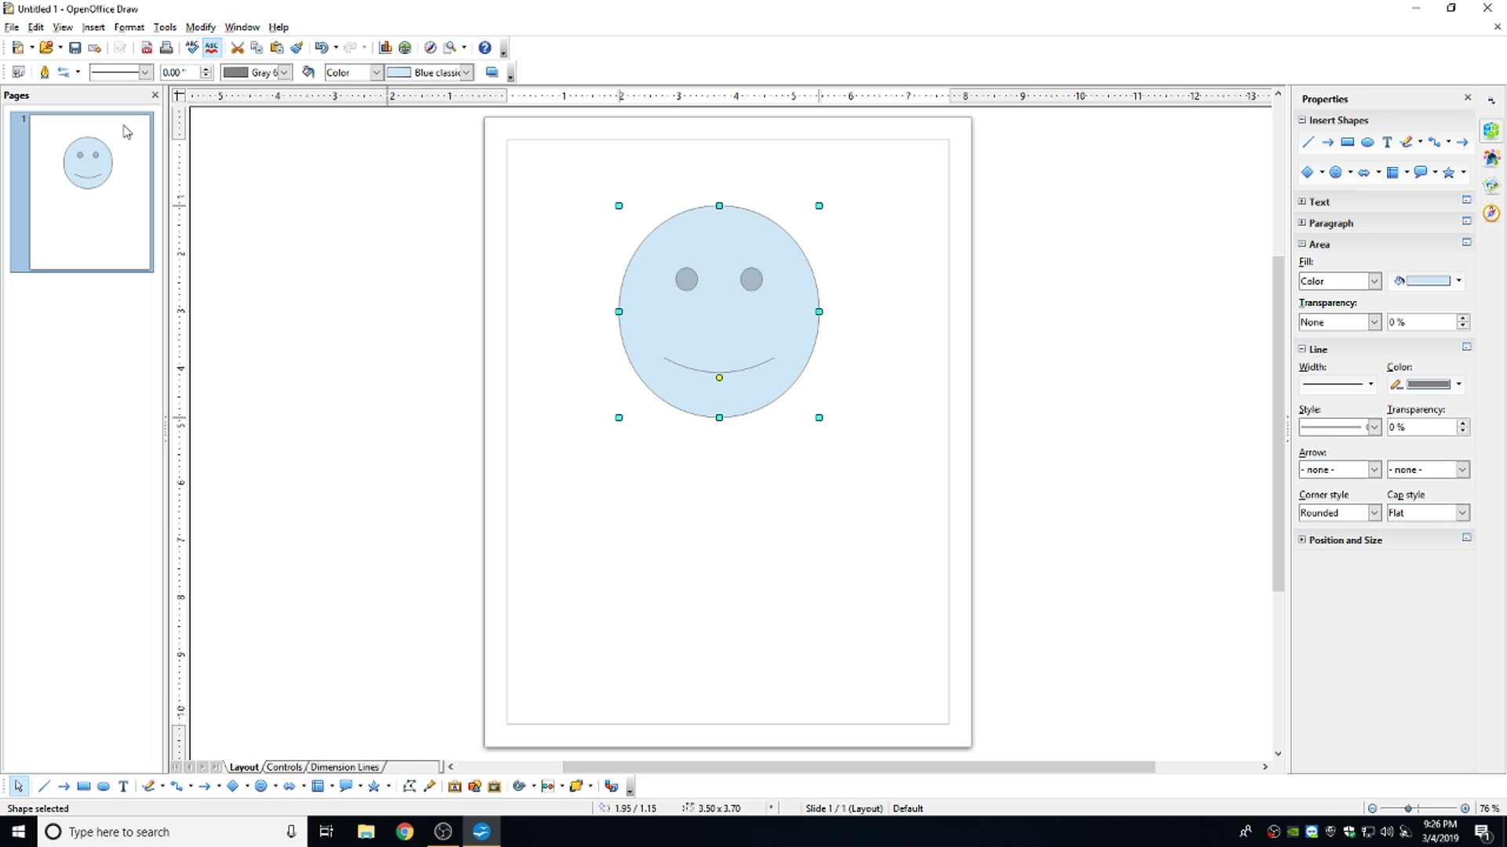
click(123, 787)
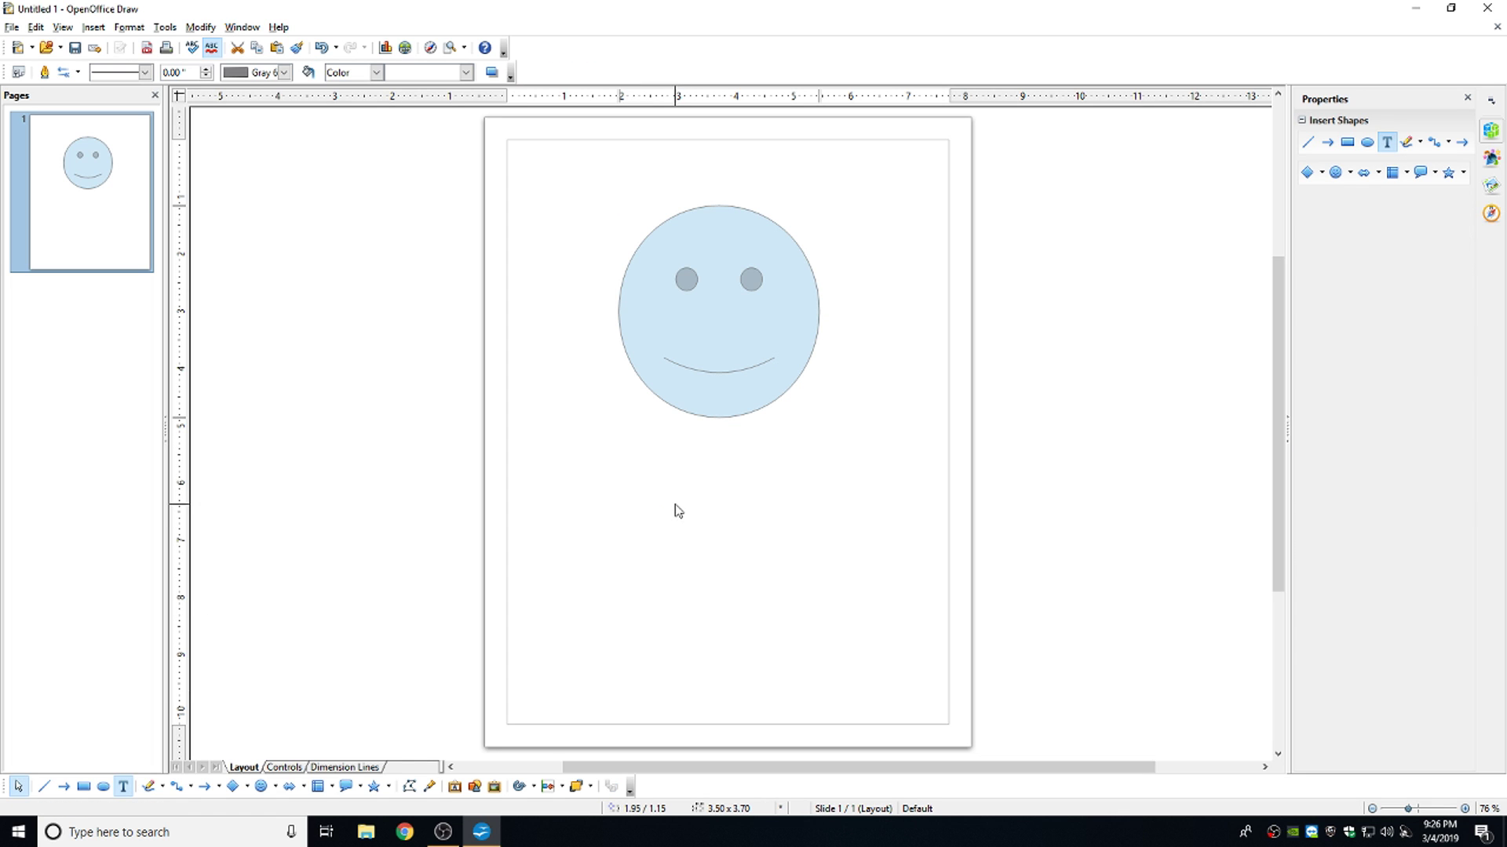
key(Escape)
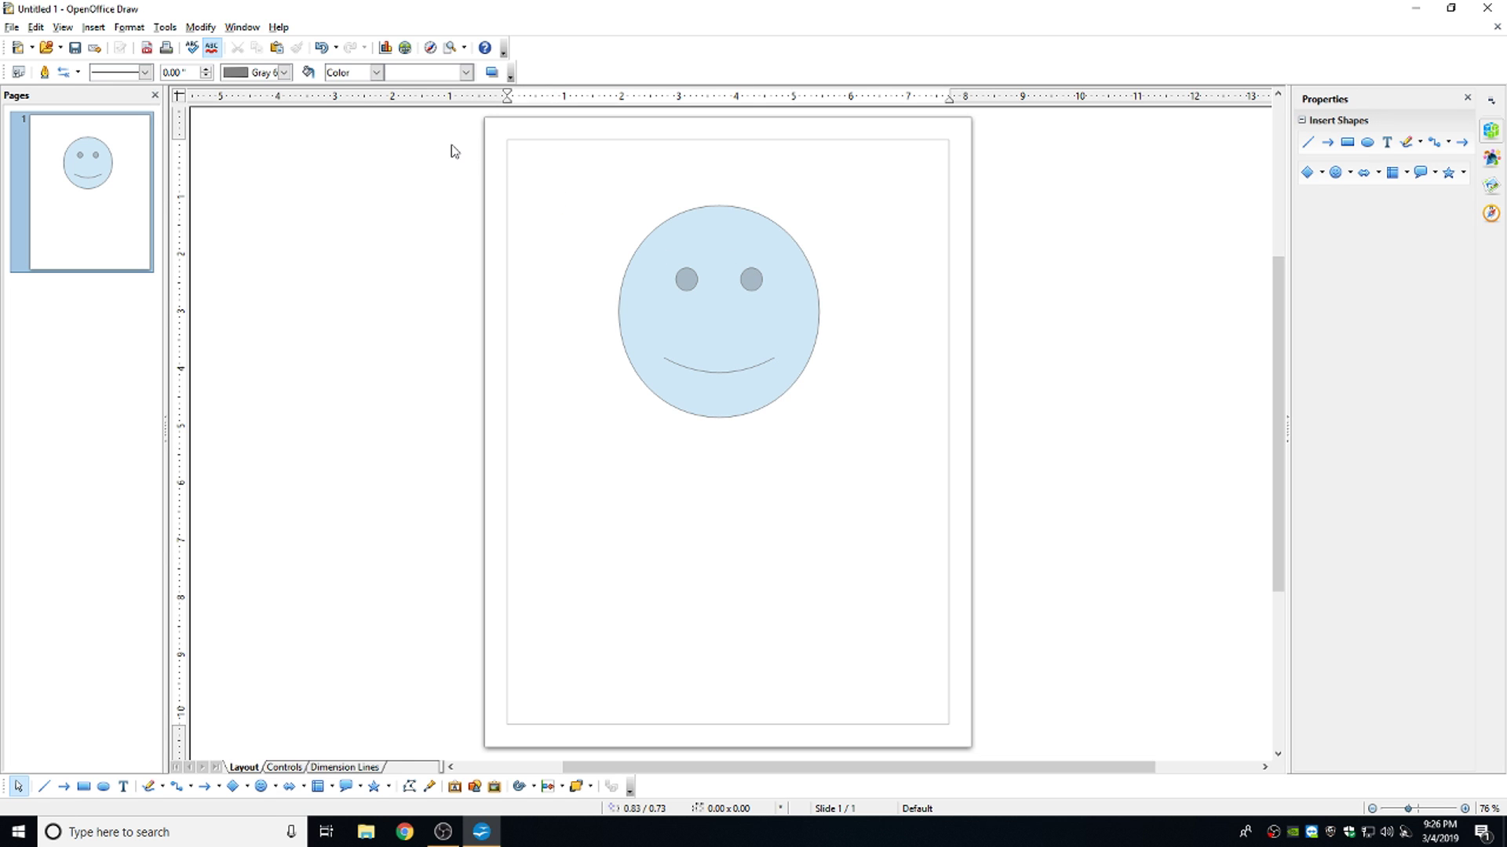
click(200, 28)
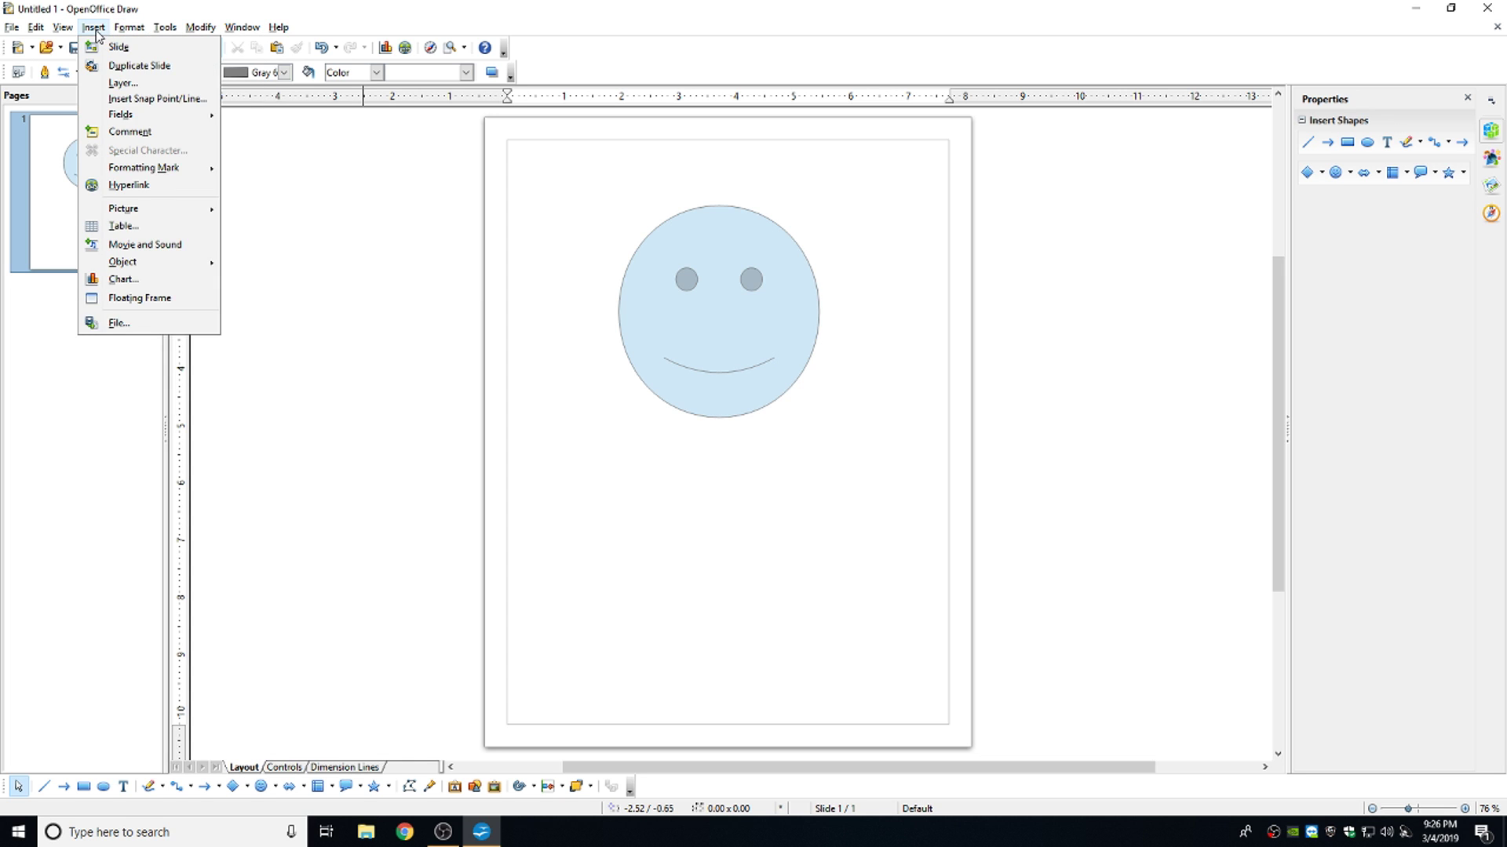
click(426, 288)
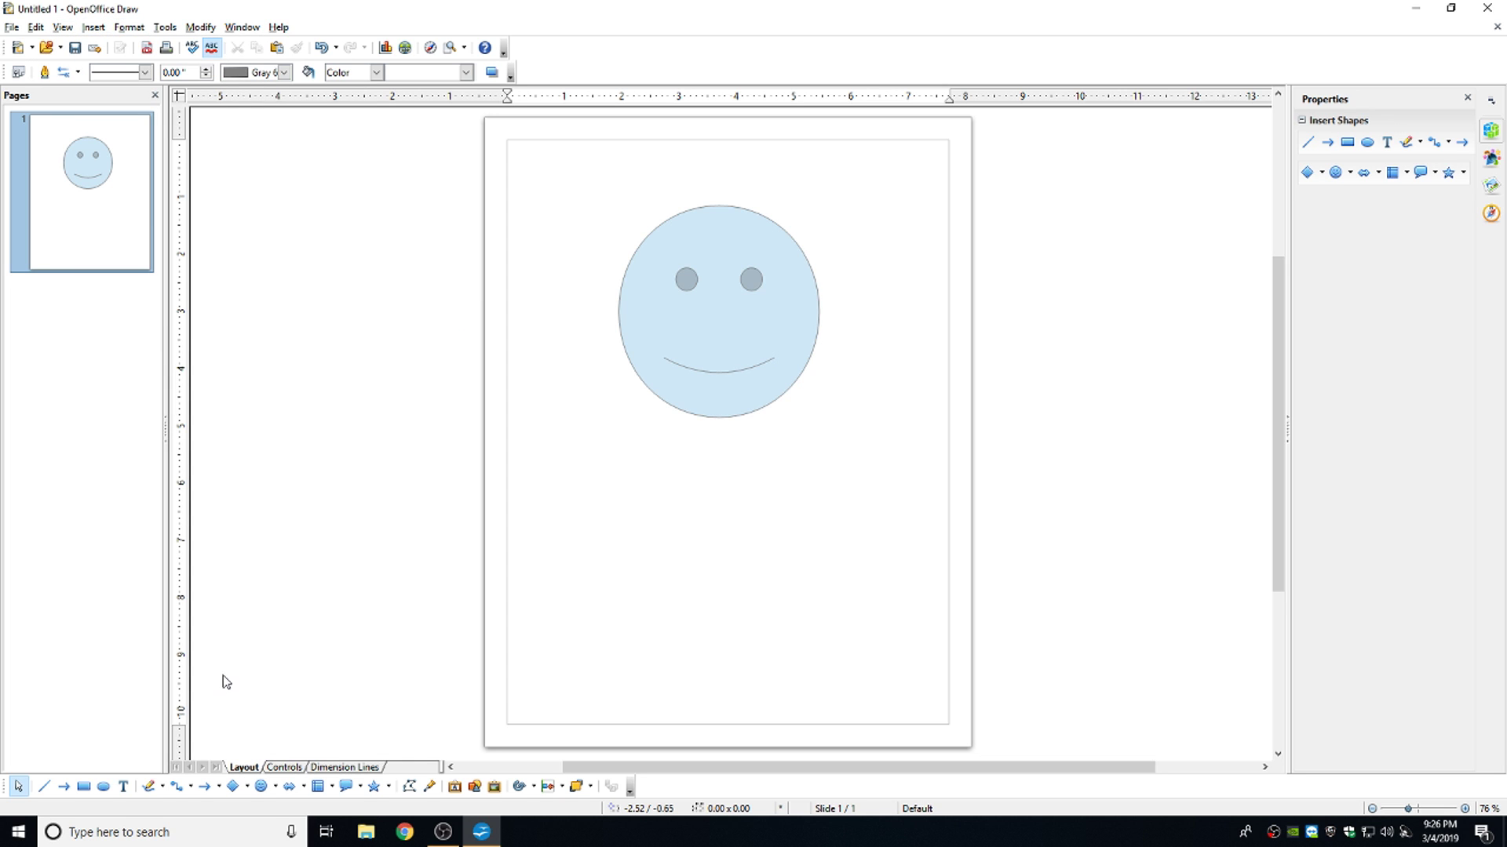
- Add a 'Happy Birthday....' caption and move it just below the smiley face
click(124, 787)
click(587, 590)
text(Happy )
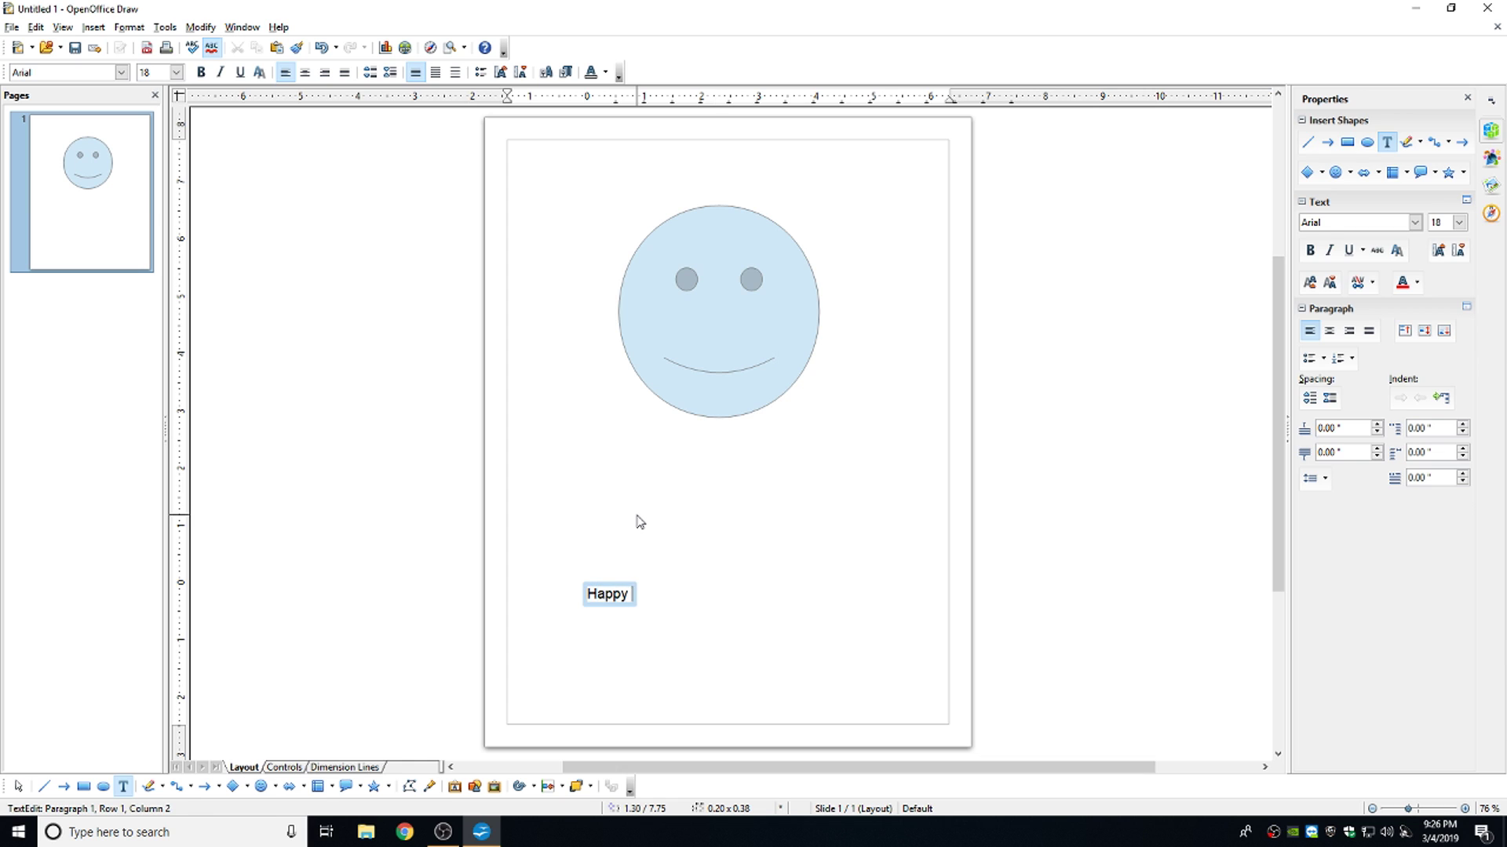
text(:D)
key(BackSpace)
key(BackSpace)
text(Birth)
text(day....)
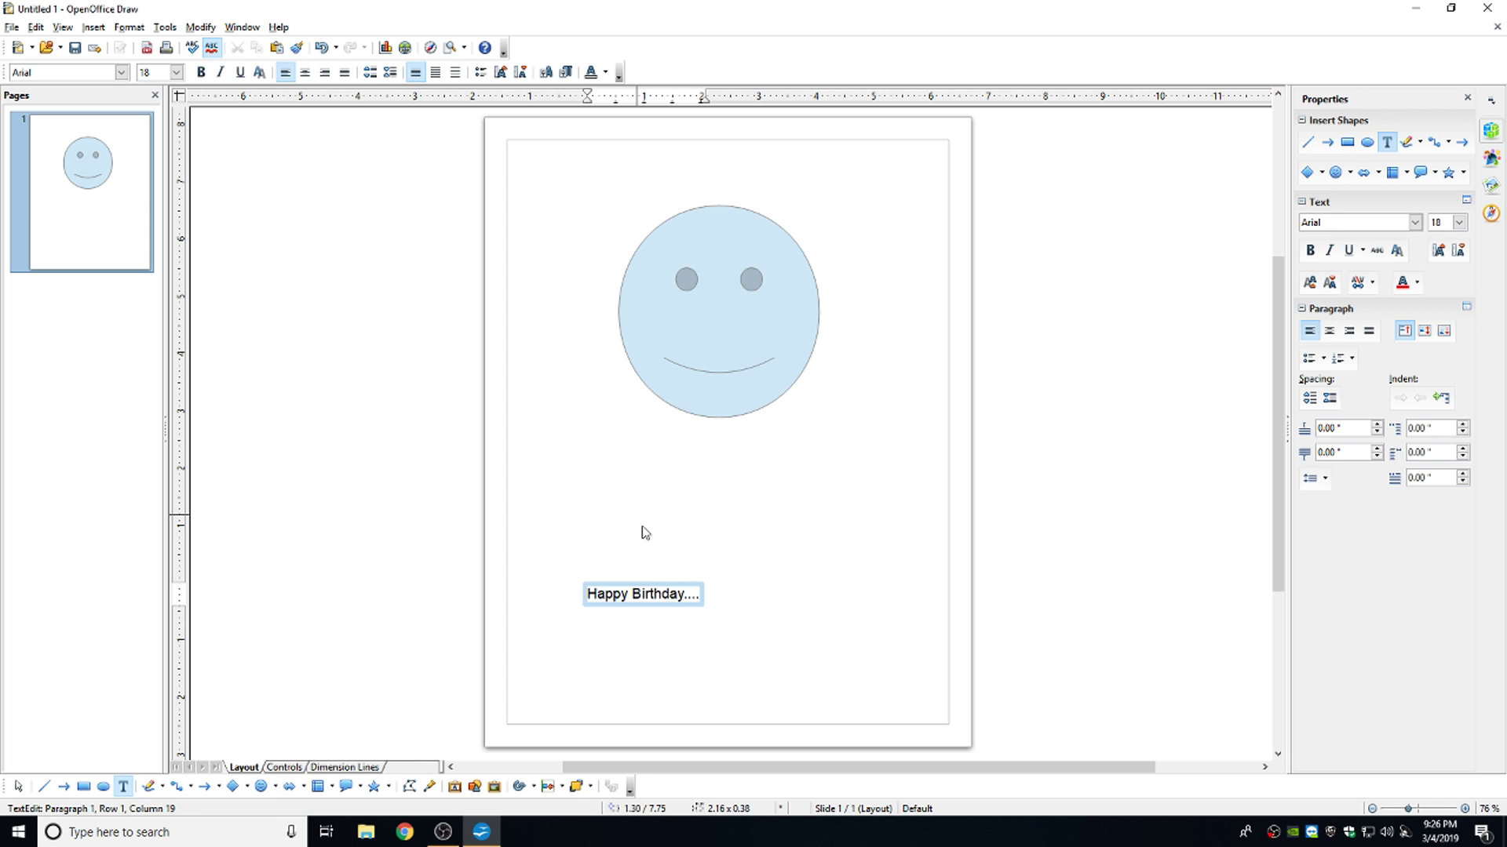
click(777, 580)
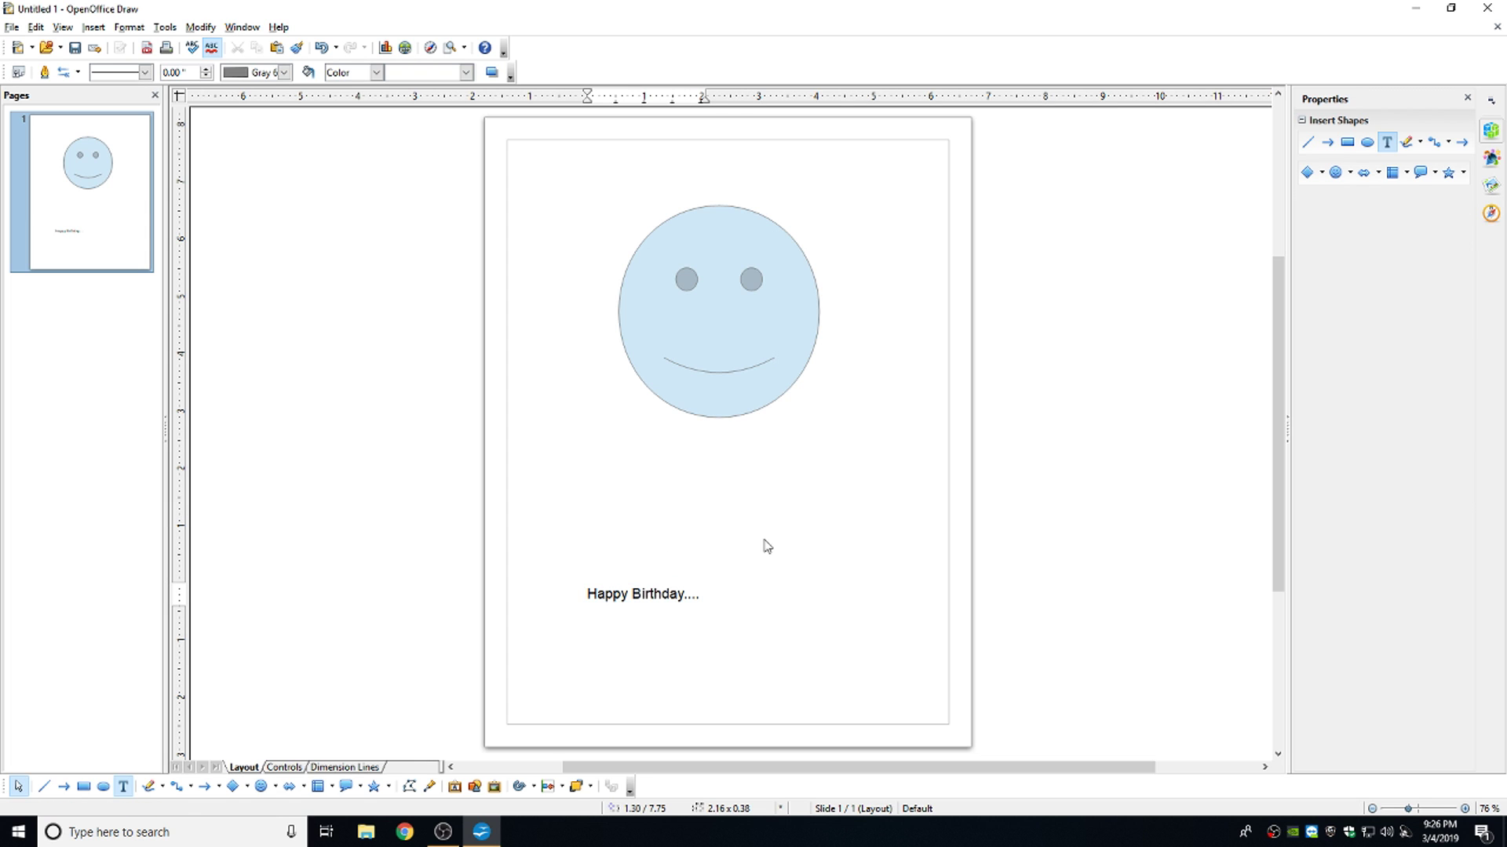
triple_click(663, 598)
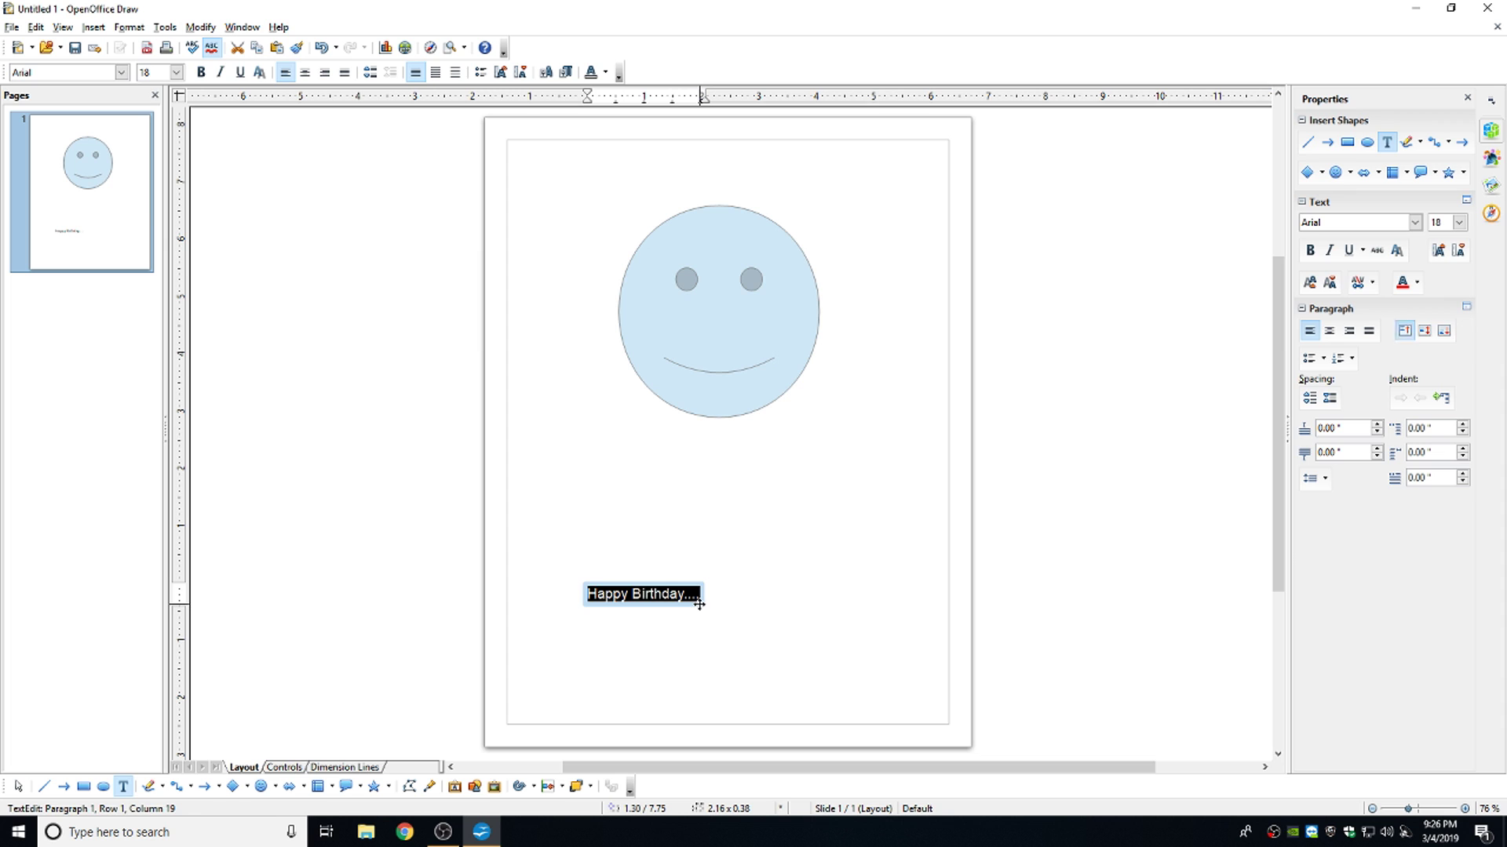
mouse_move(701, 602)
mouse_down()
mouse_move(810, 466)
mouse_move(772, 448)
mouse_up()
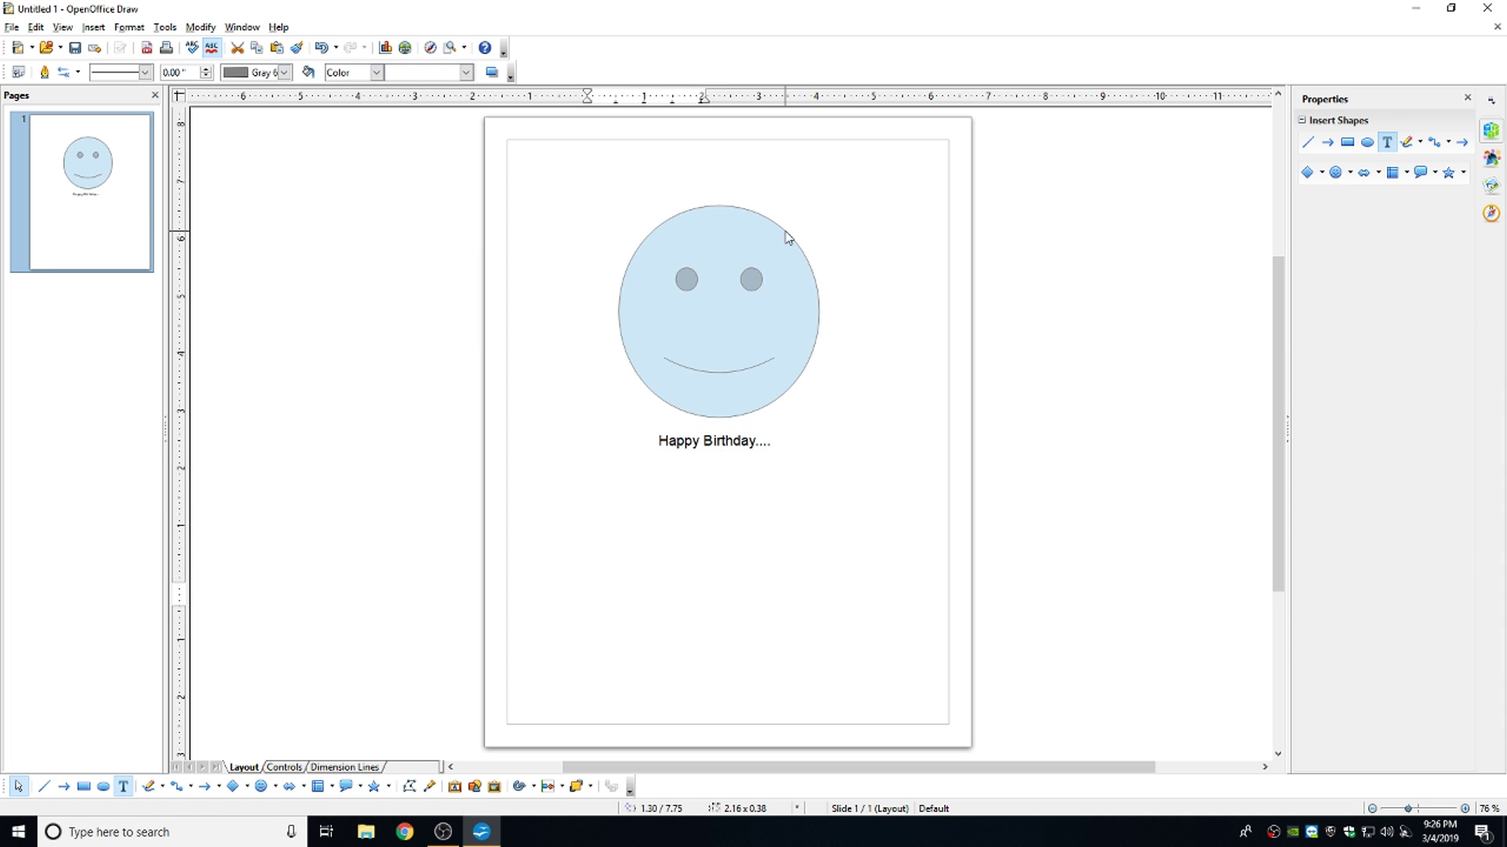
key(Escape)
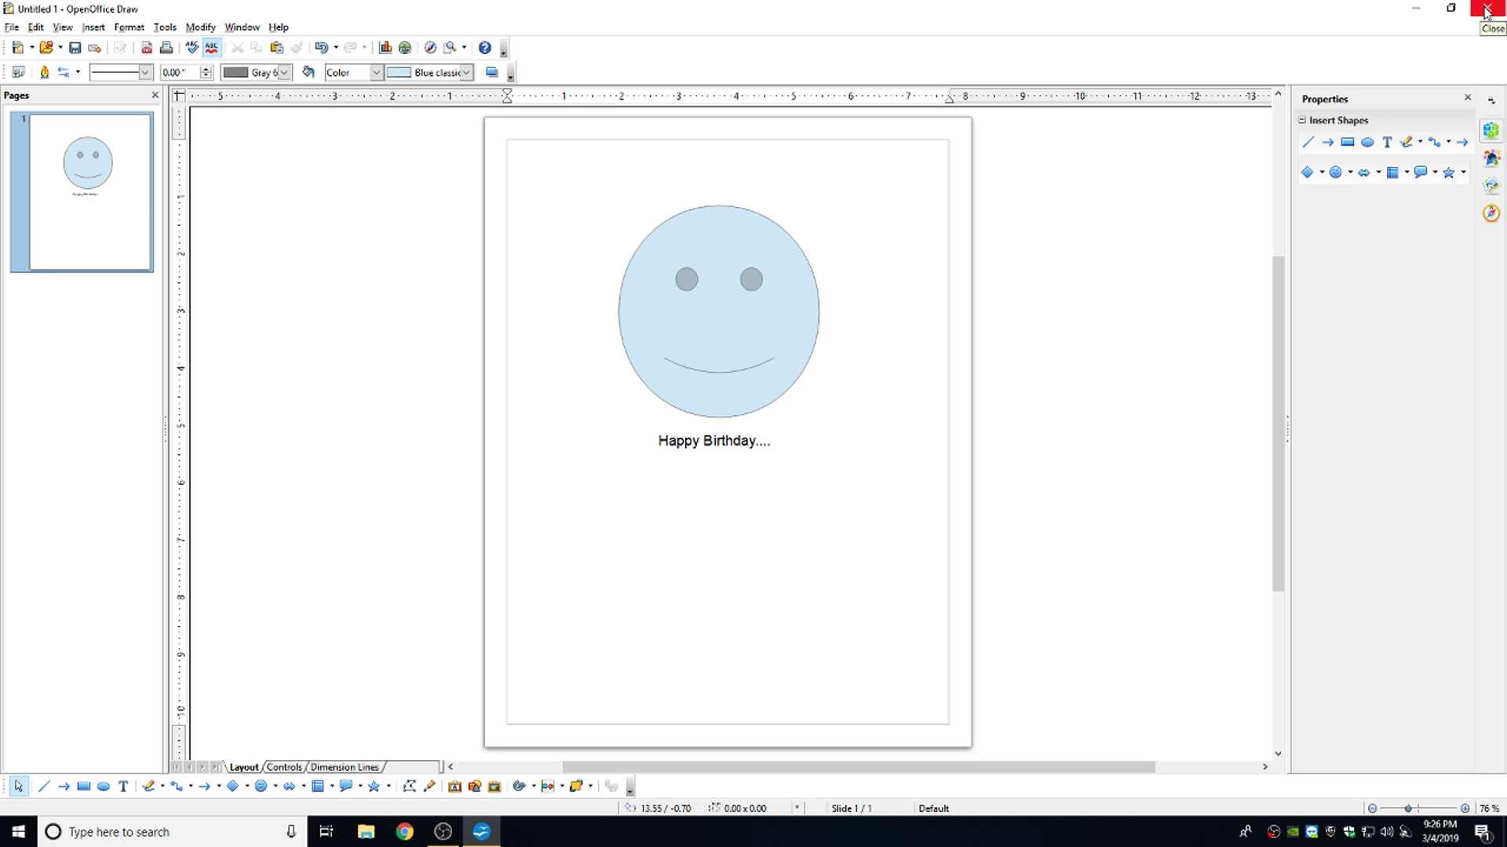
- Close the drawing without saving and start a new Writer text document
click(1481, 11)
click(749, 433)
double_click(34, 192)
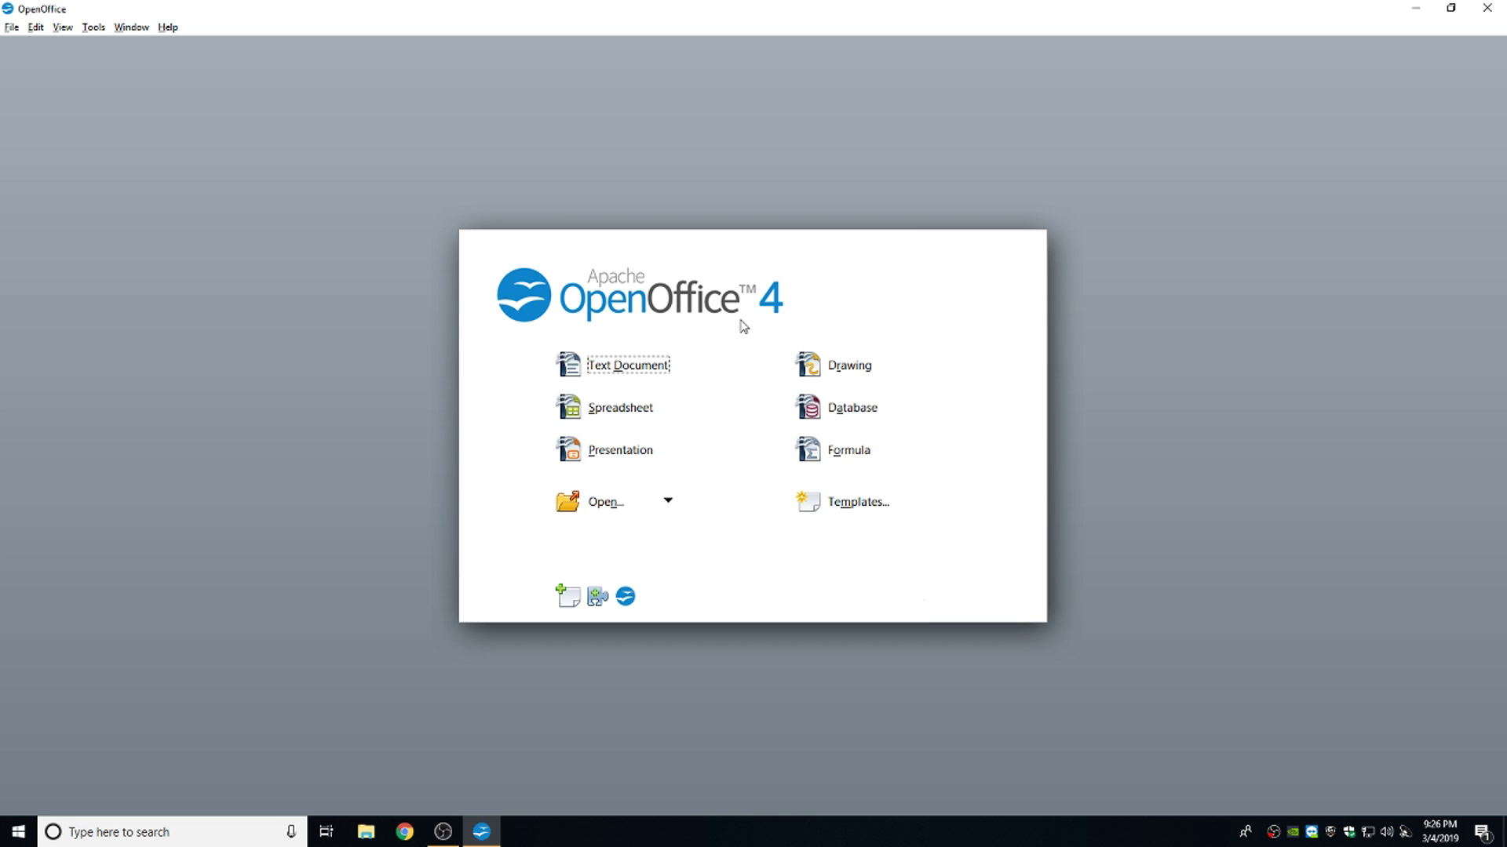
click(601, 375)
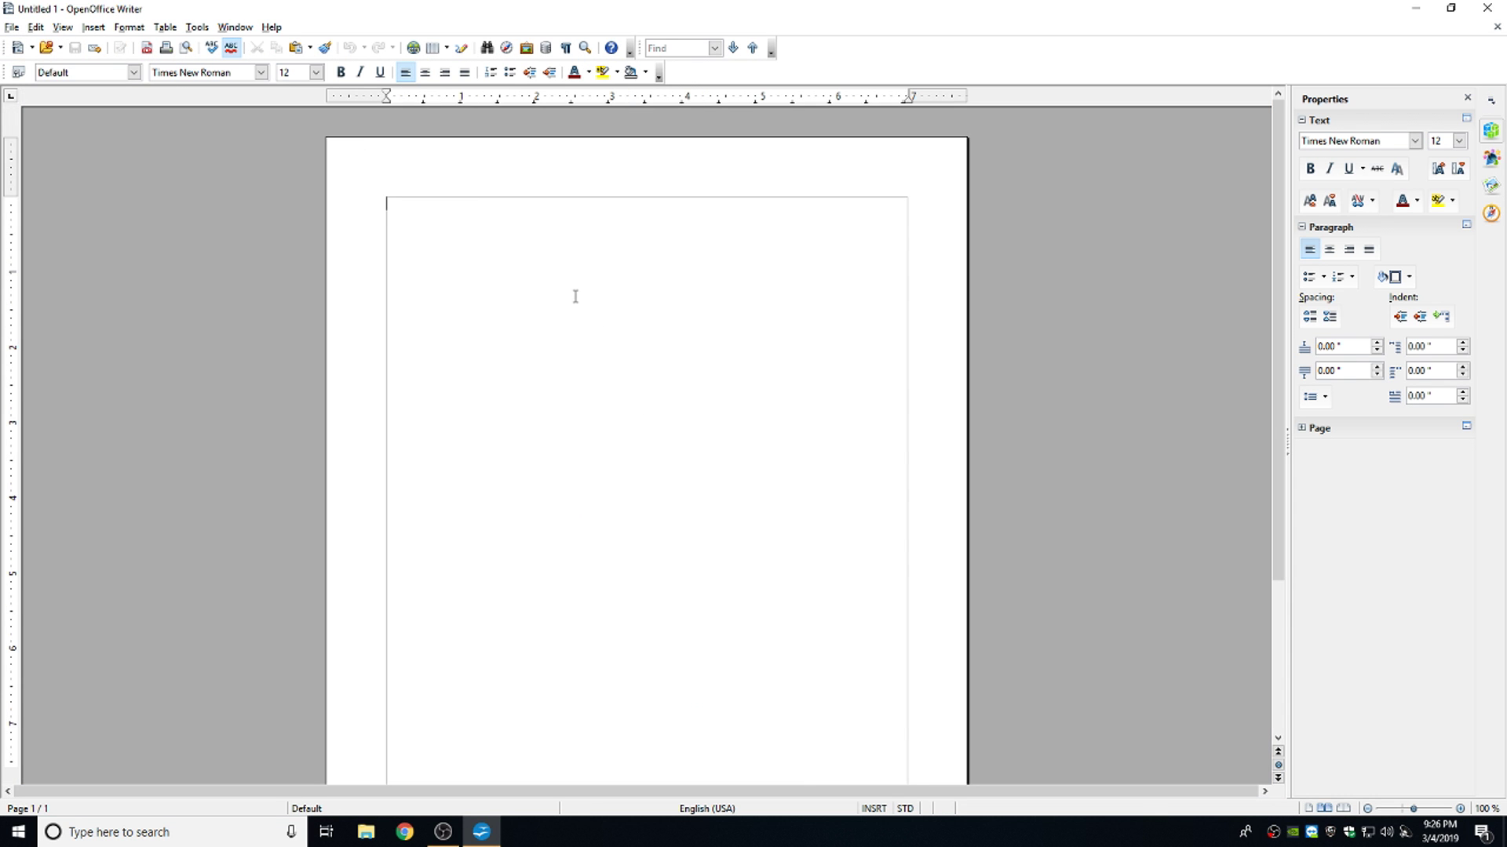
- Type the test line 'klasdflkjasdlfkjasdlfkj' and view its spelling suggestions
text(klasdflkjasdlfkjasdlfkj)
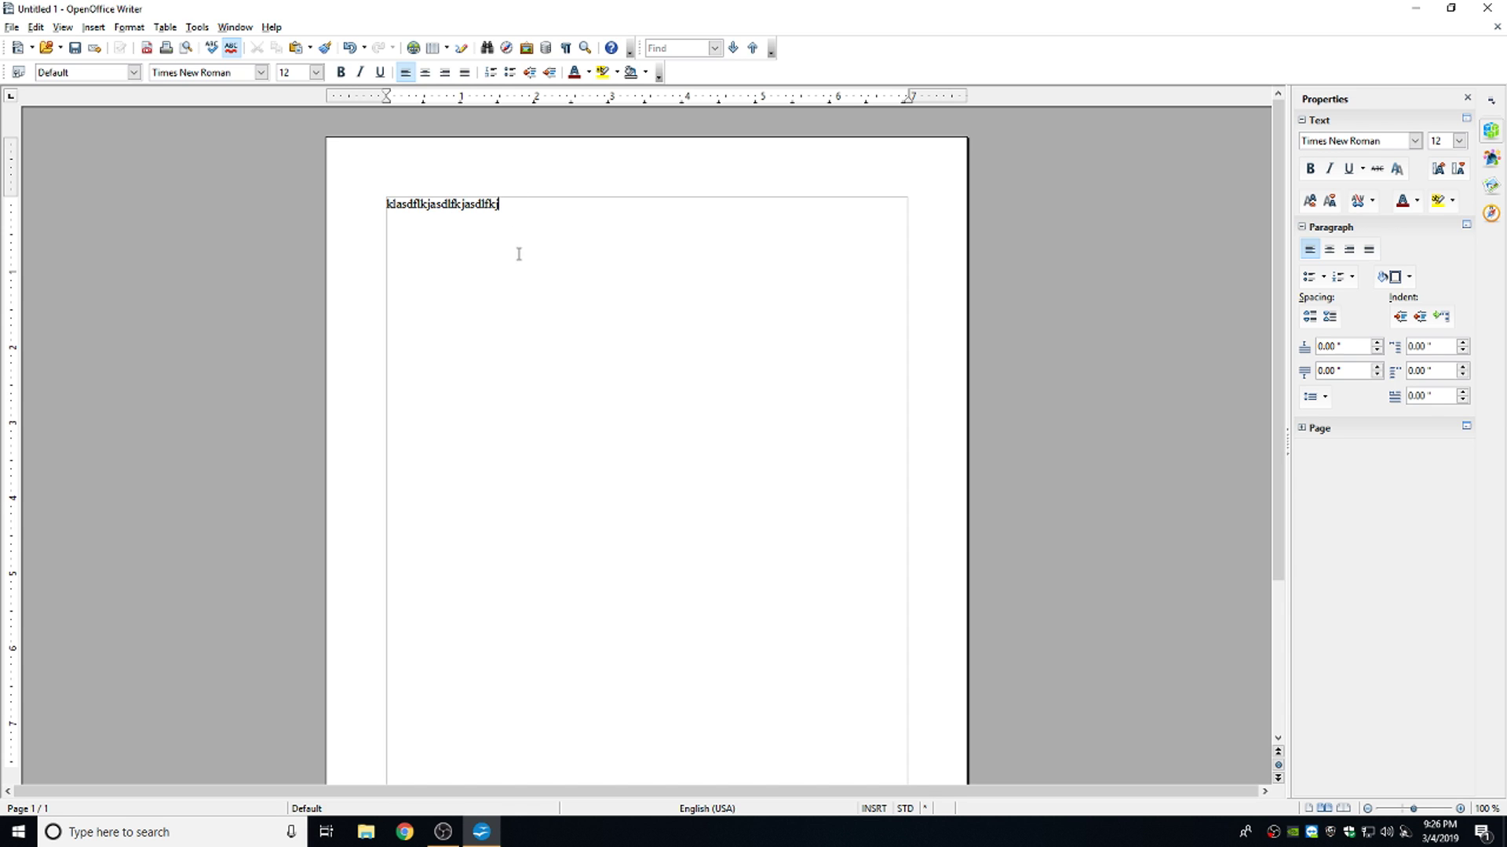
key(Return)
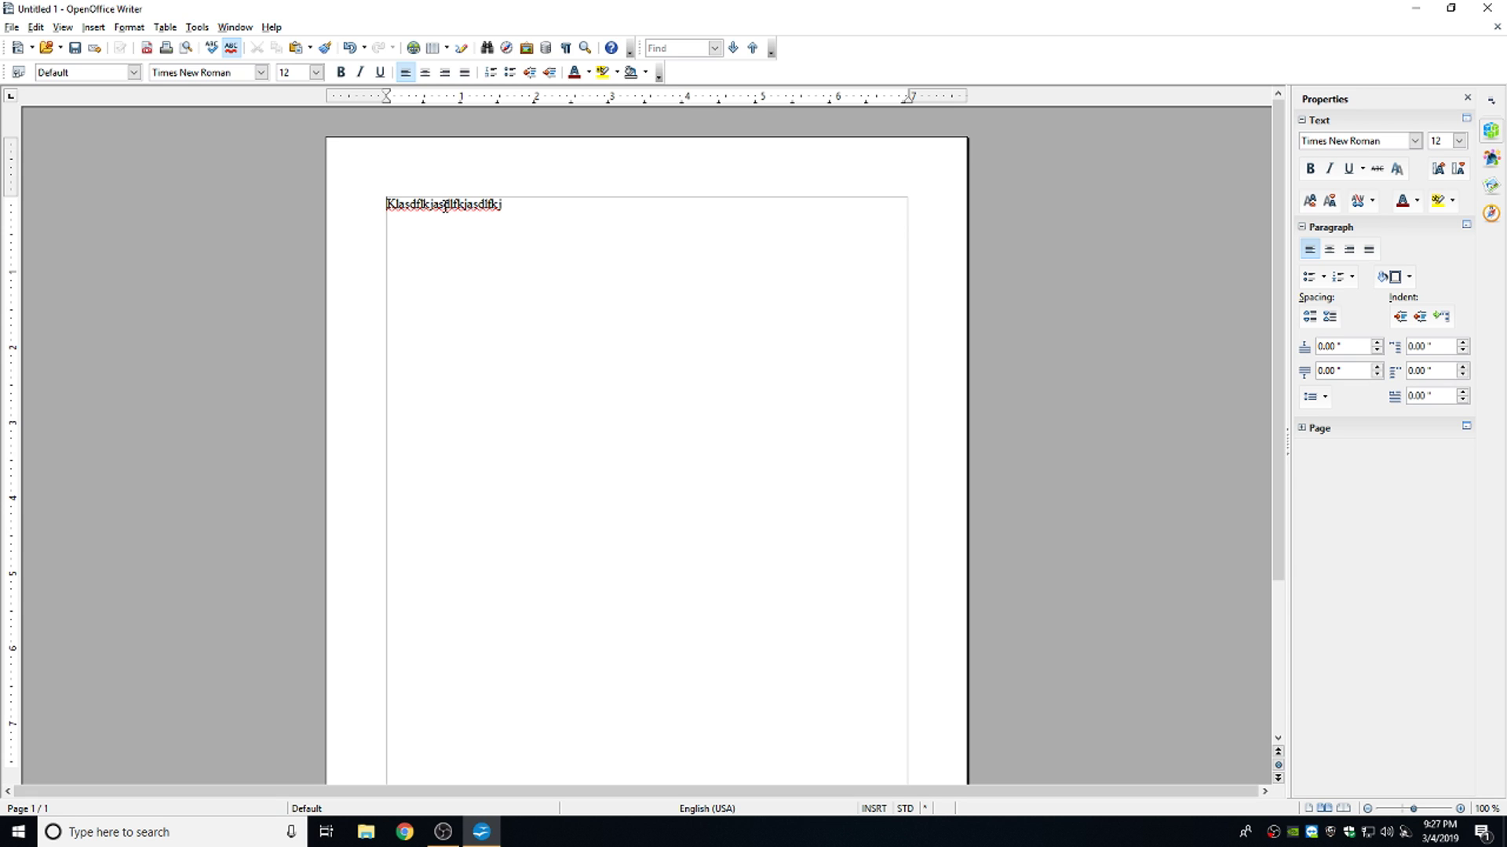
right_click(445, 206)
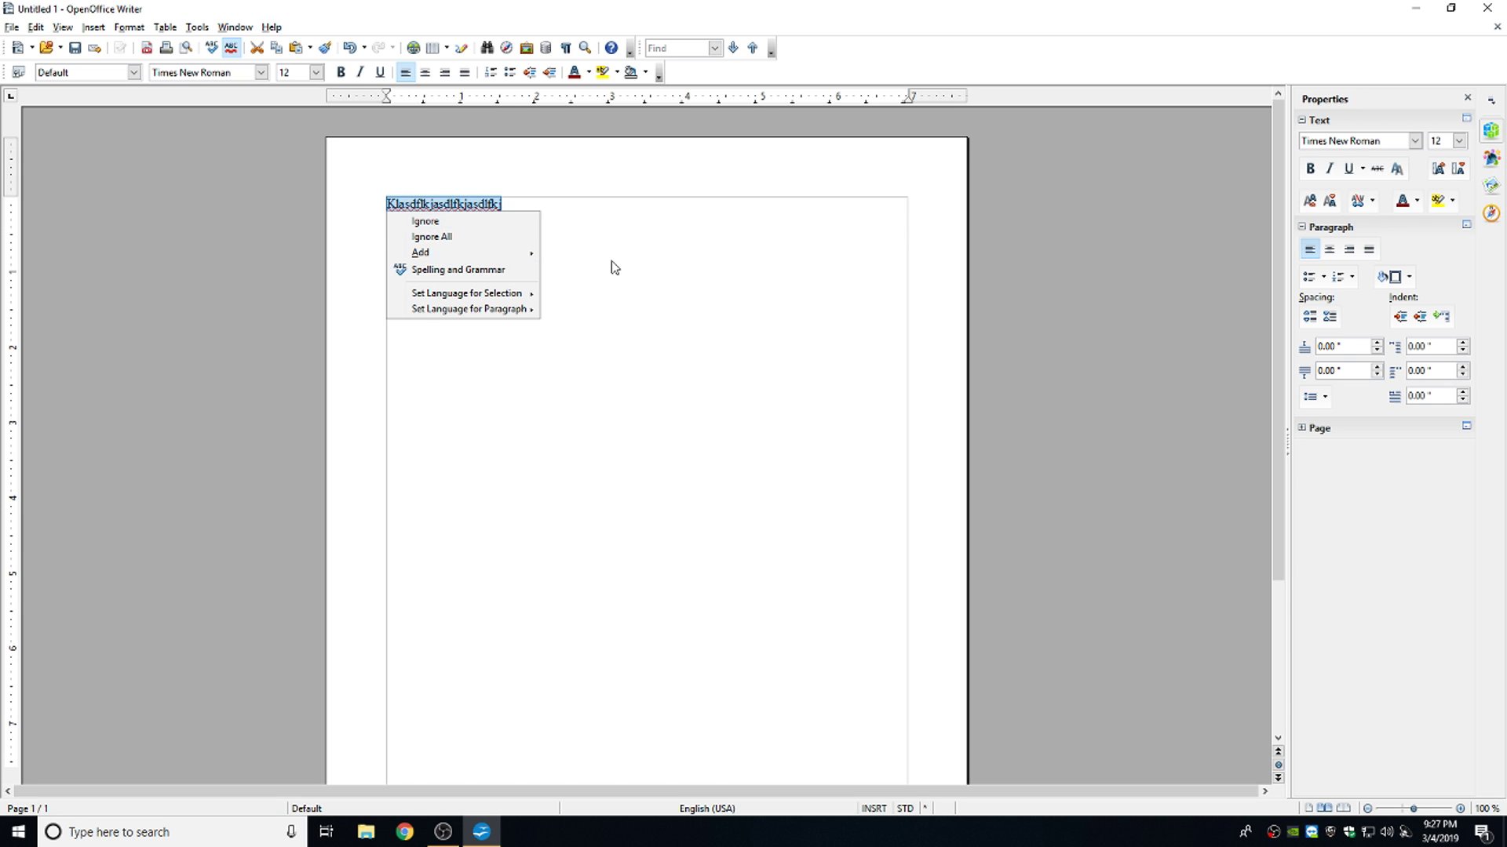
click(401, 171)
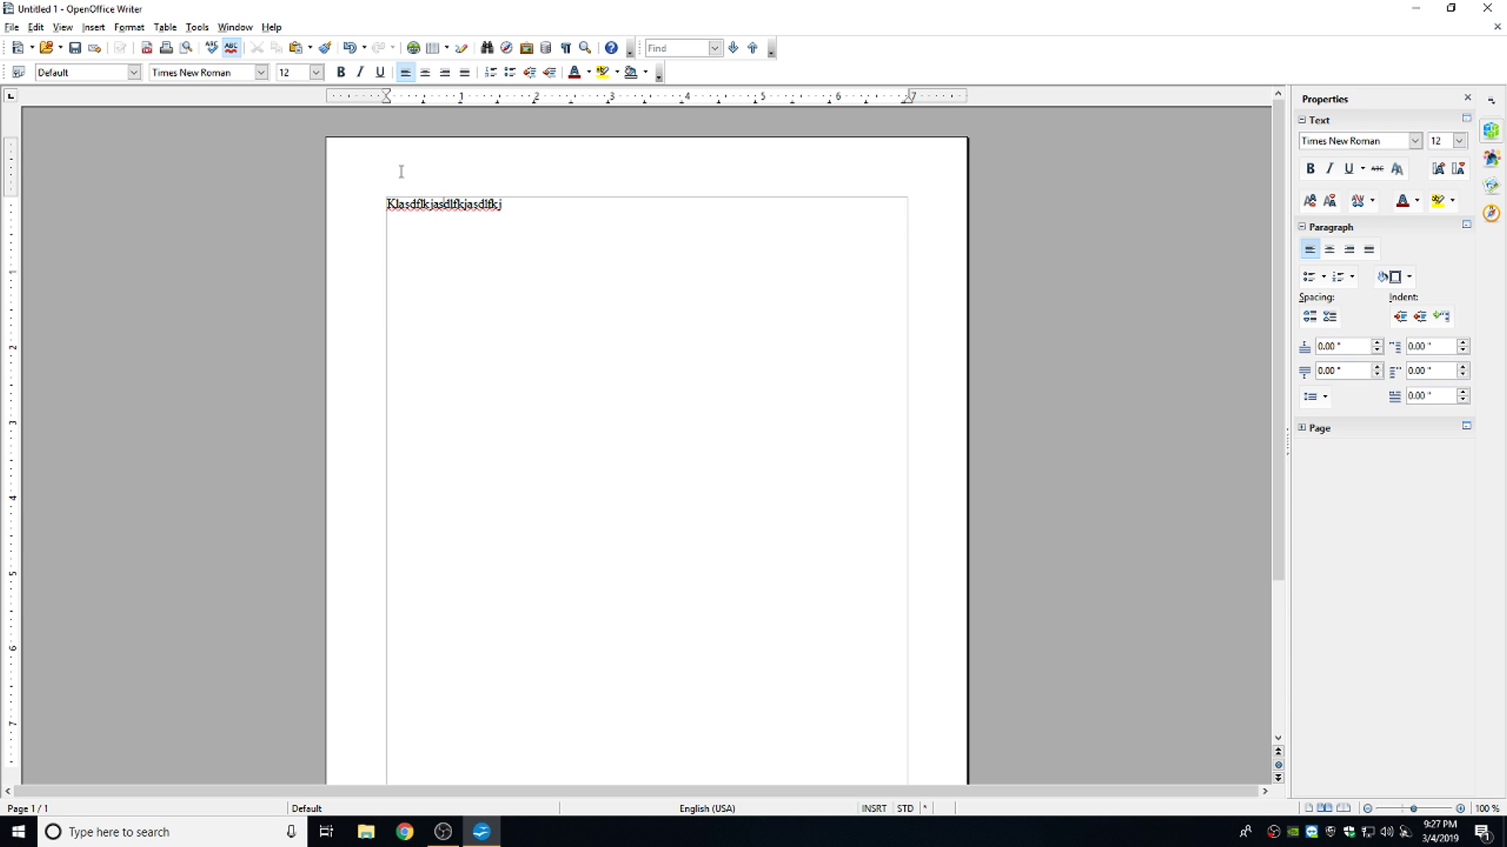
click(13, 29)
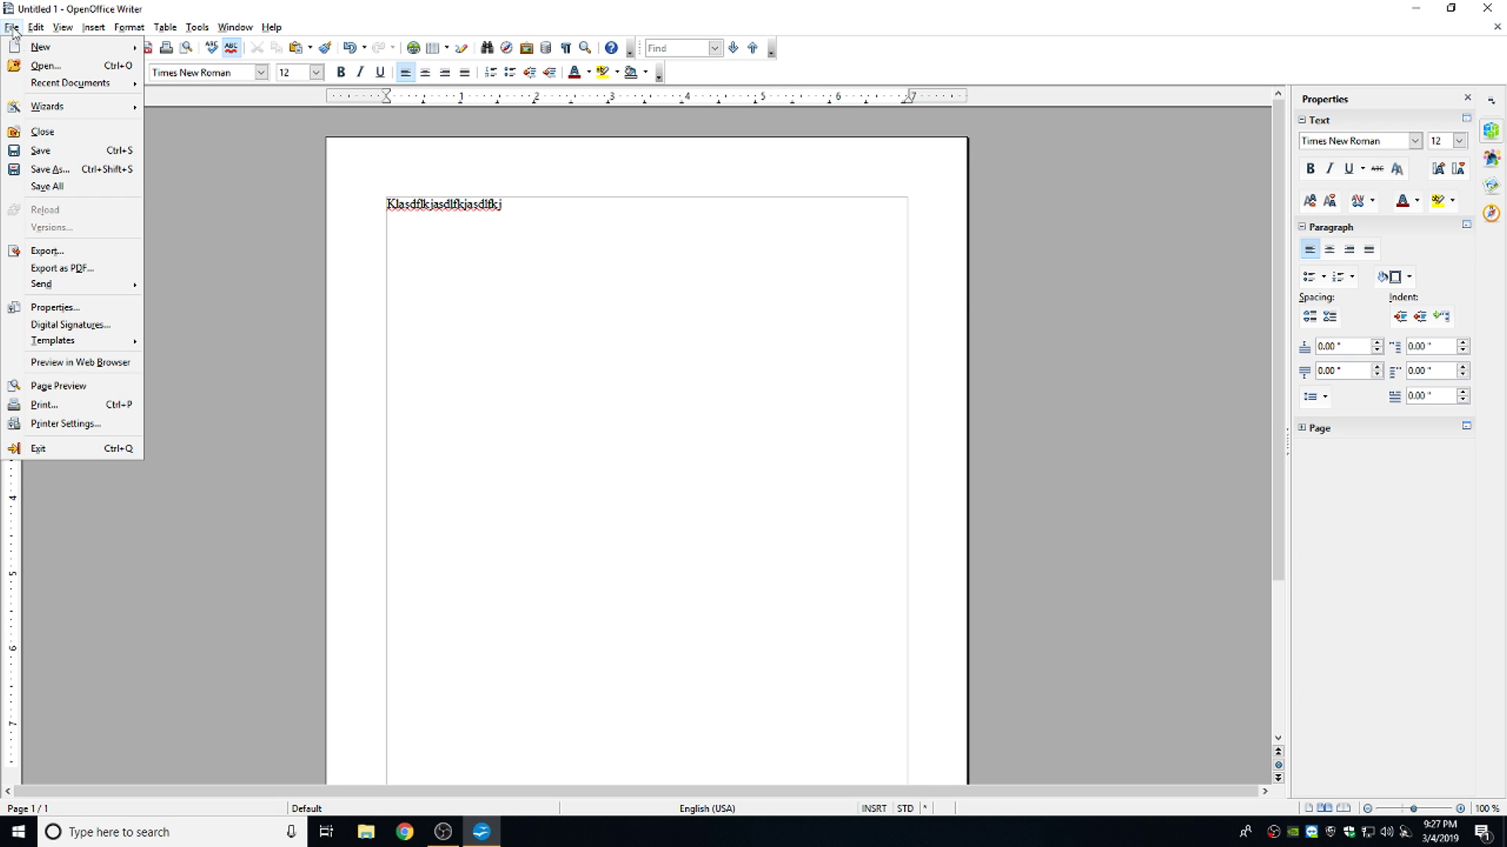
click(35, 170)
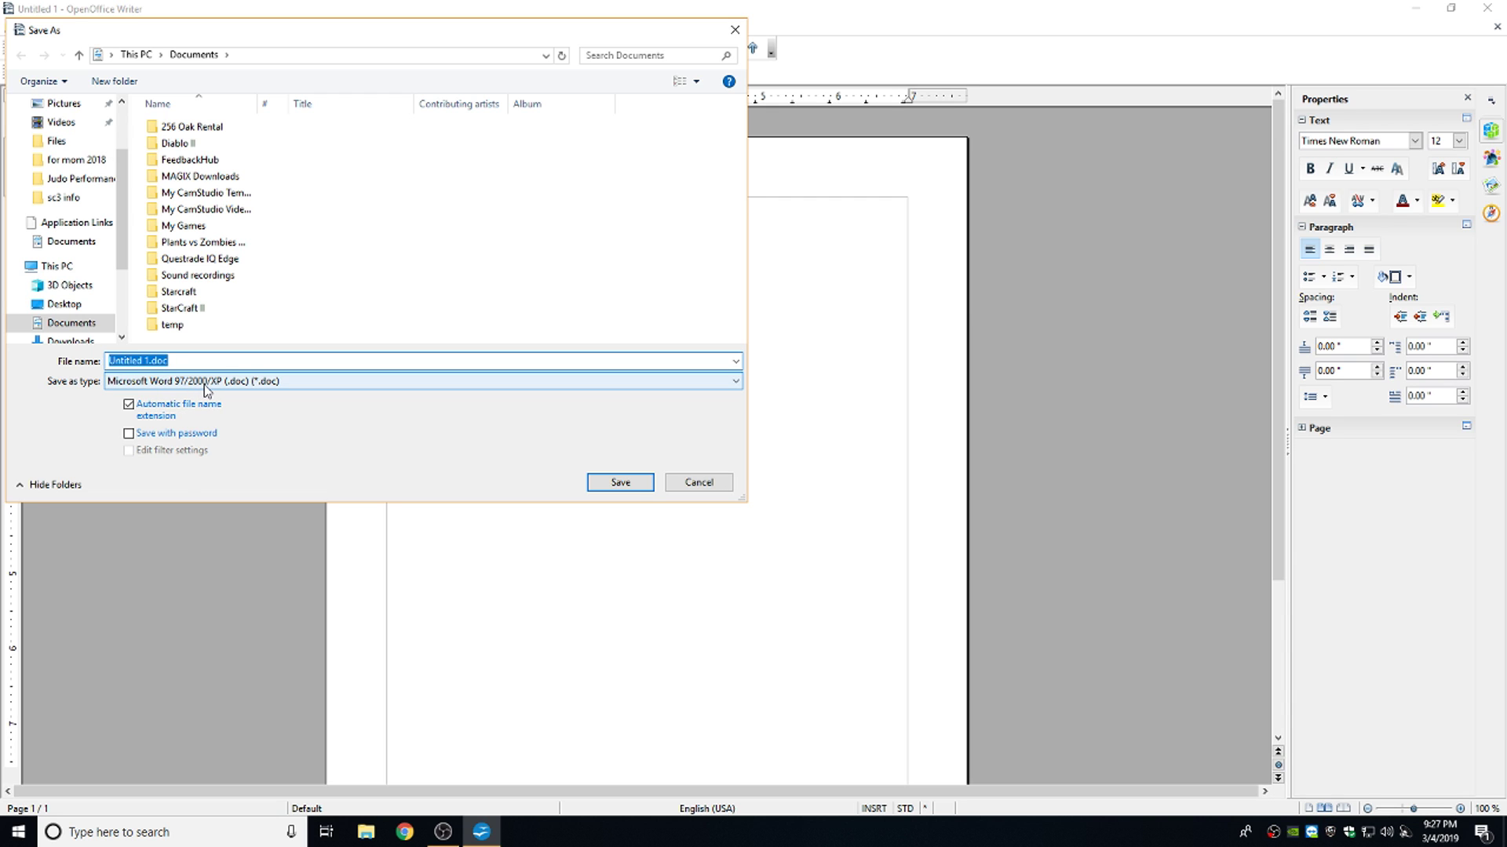
click(205, 386)
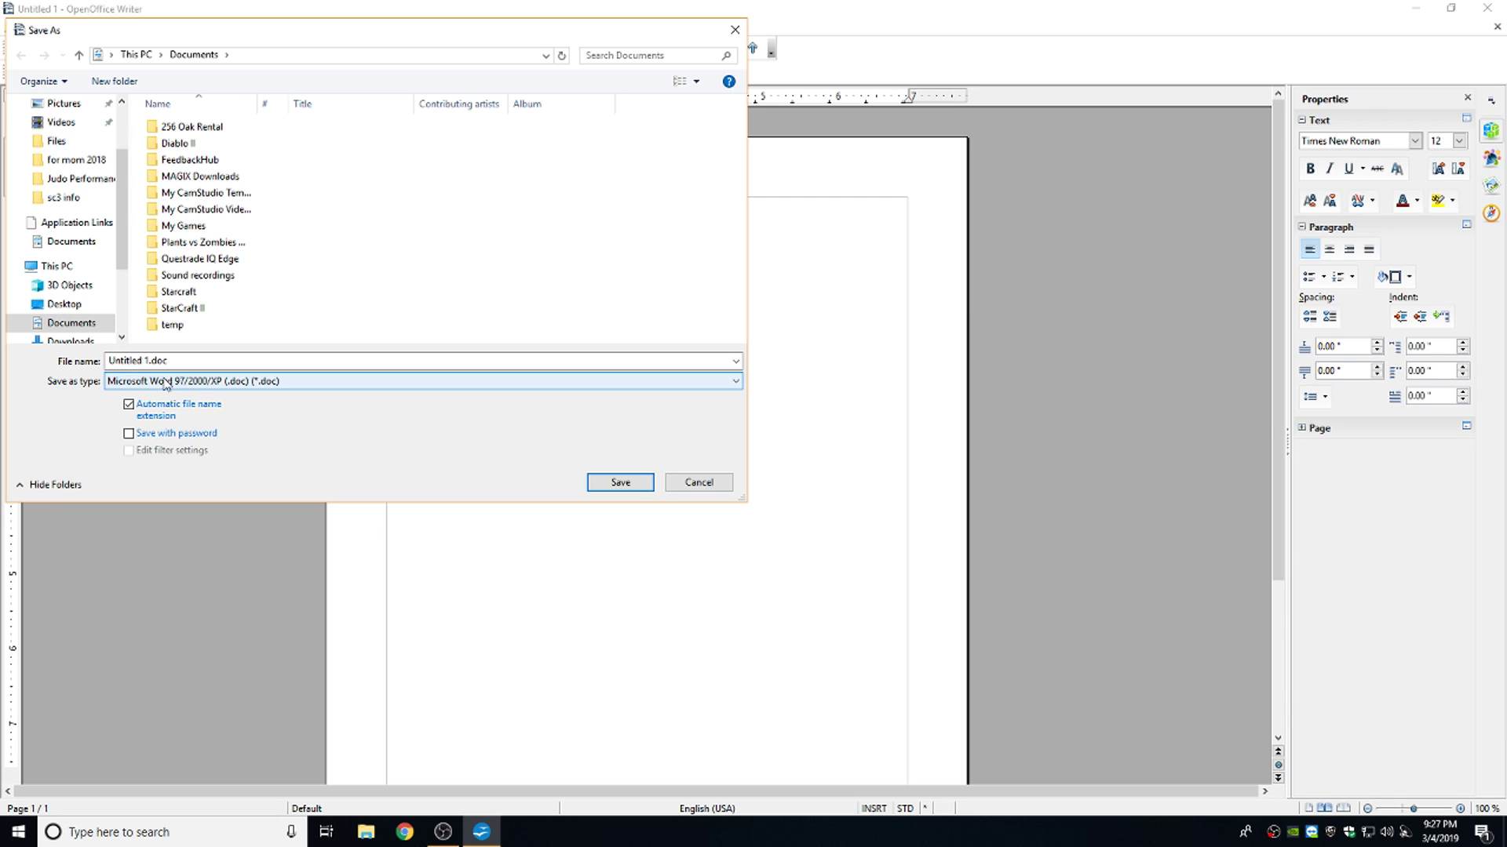
- Cancel the pending save and go to Tools > Options > Load/Save > General
click(698, 482)
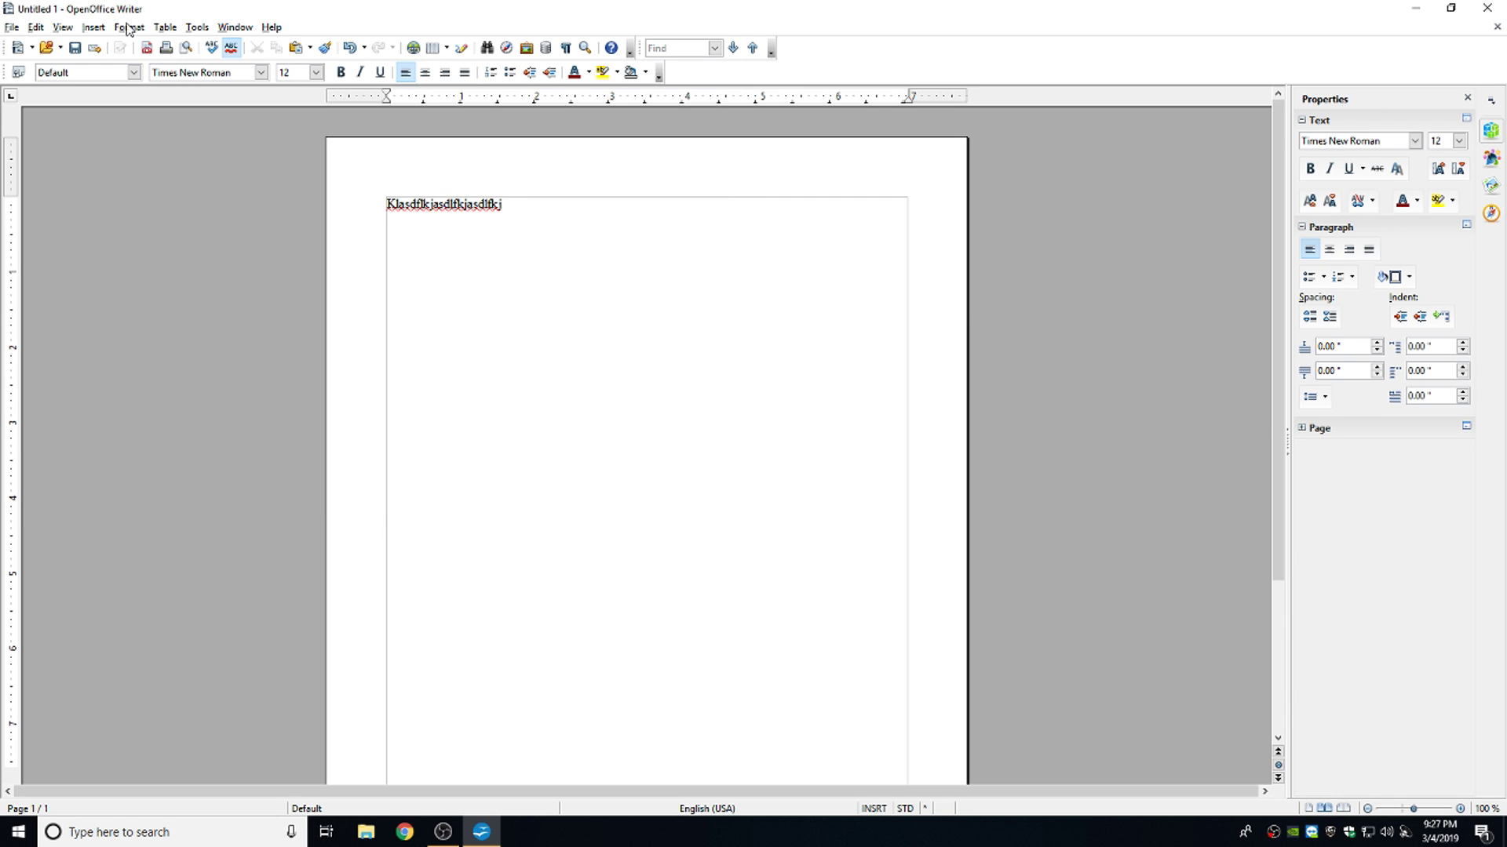
click(197, 31)
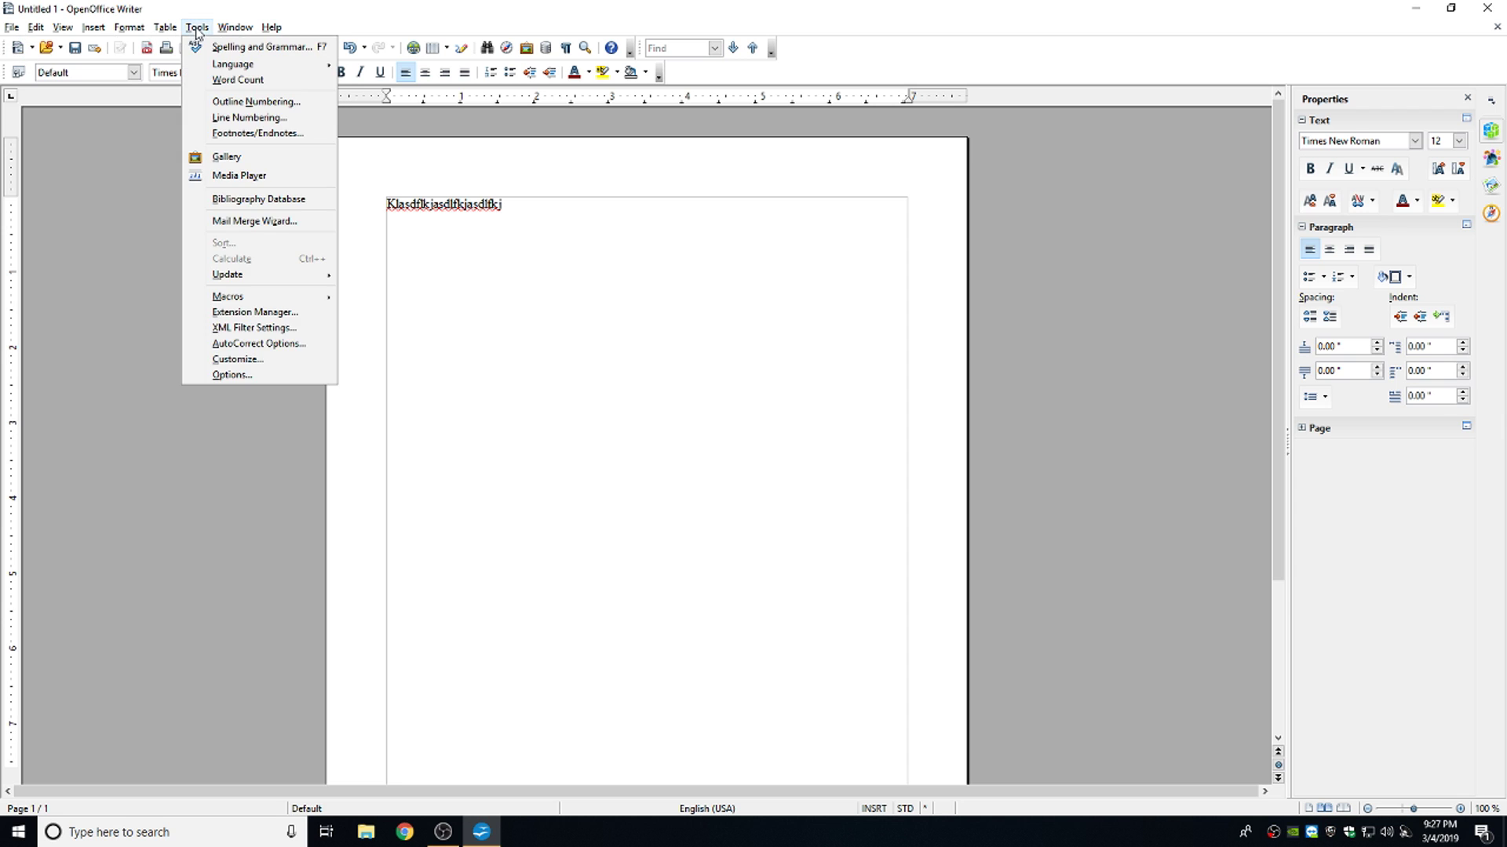
click(243, 376)
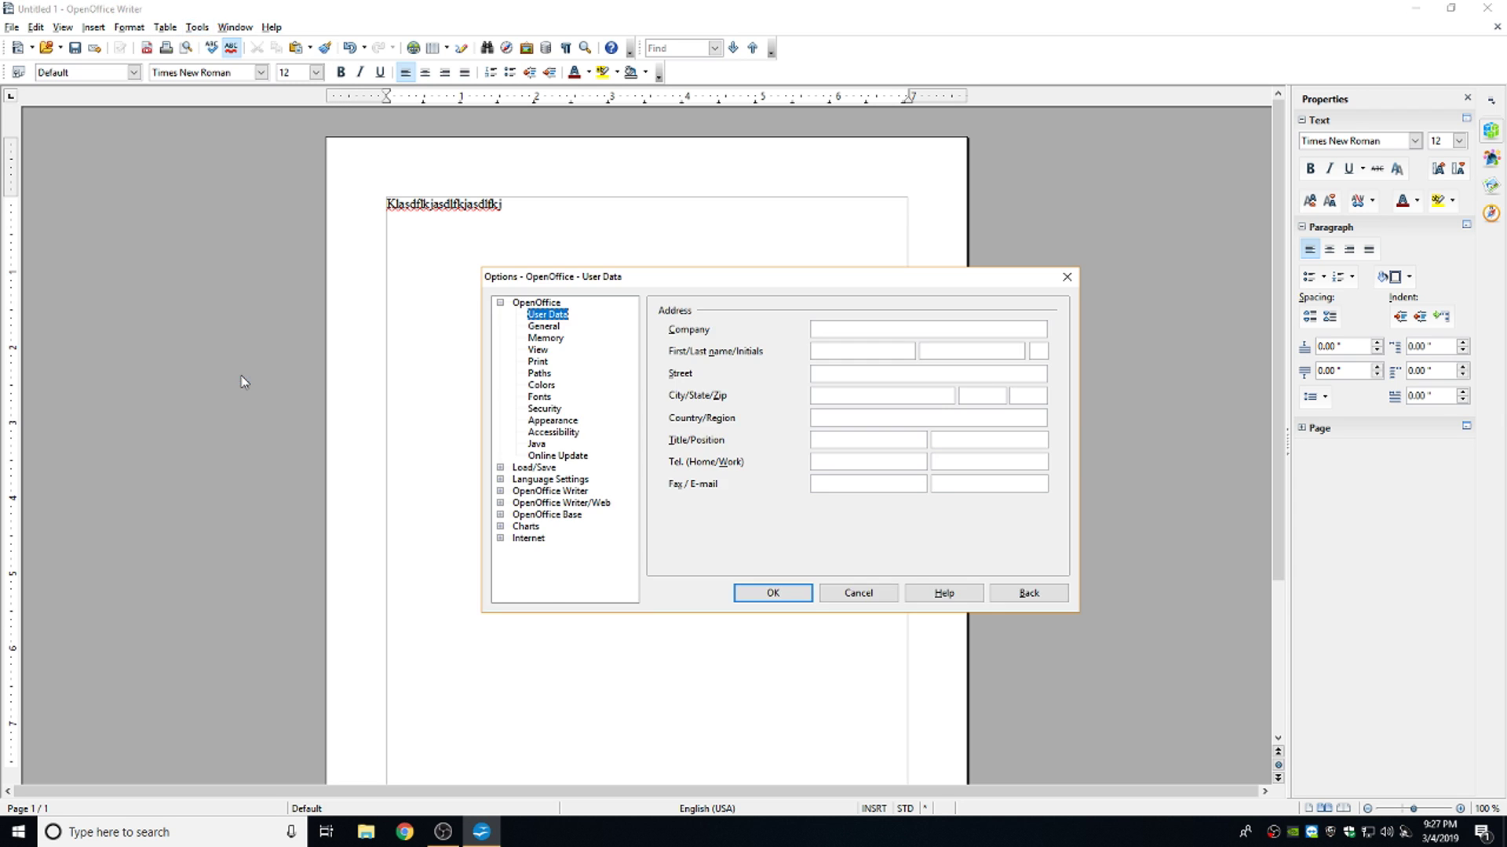
click(529, 469)
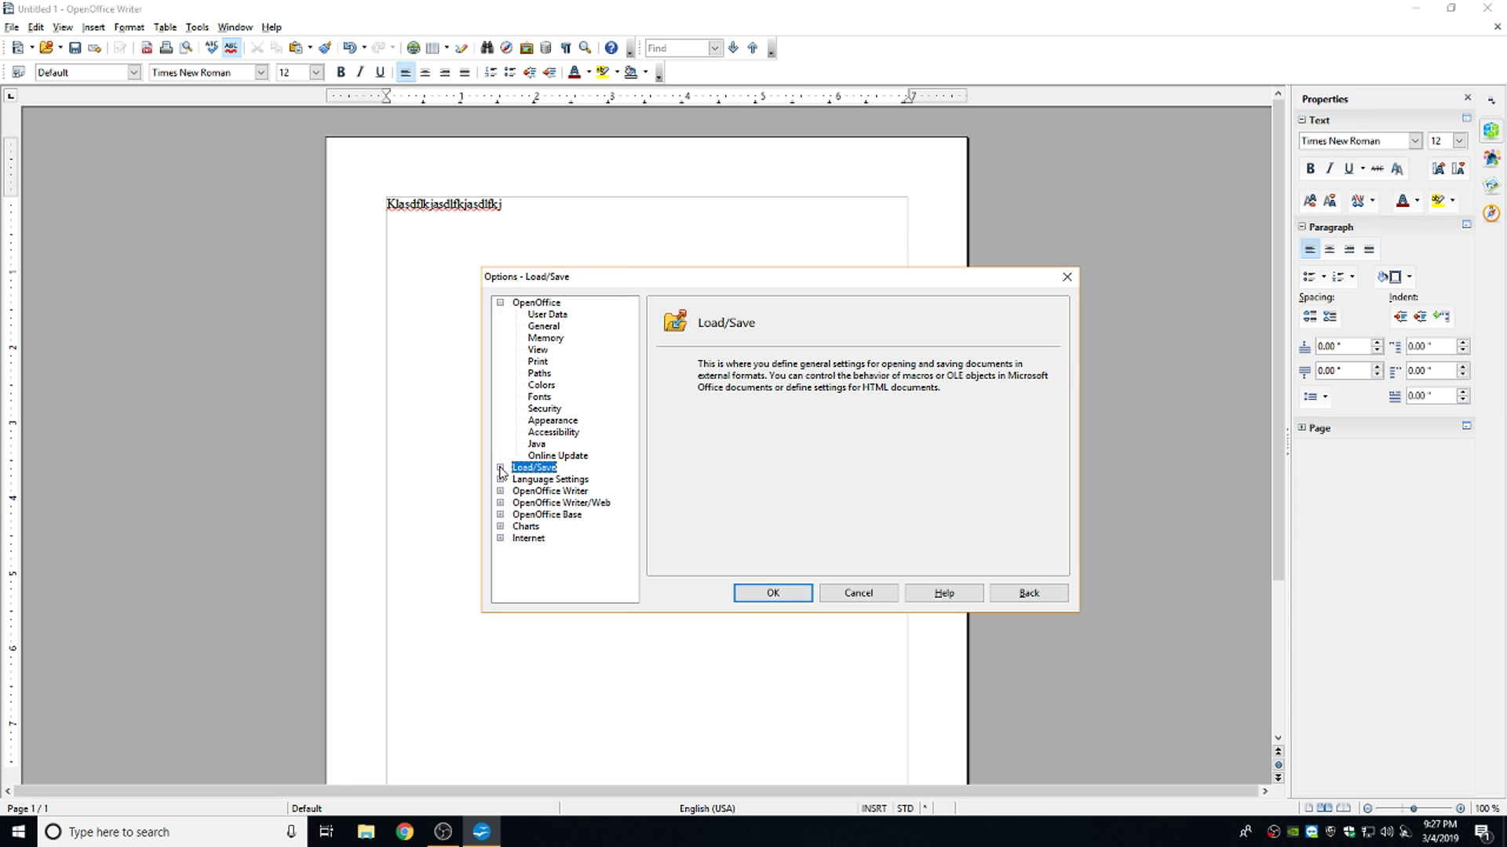
click(500, 469)
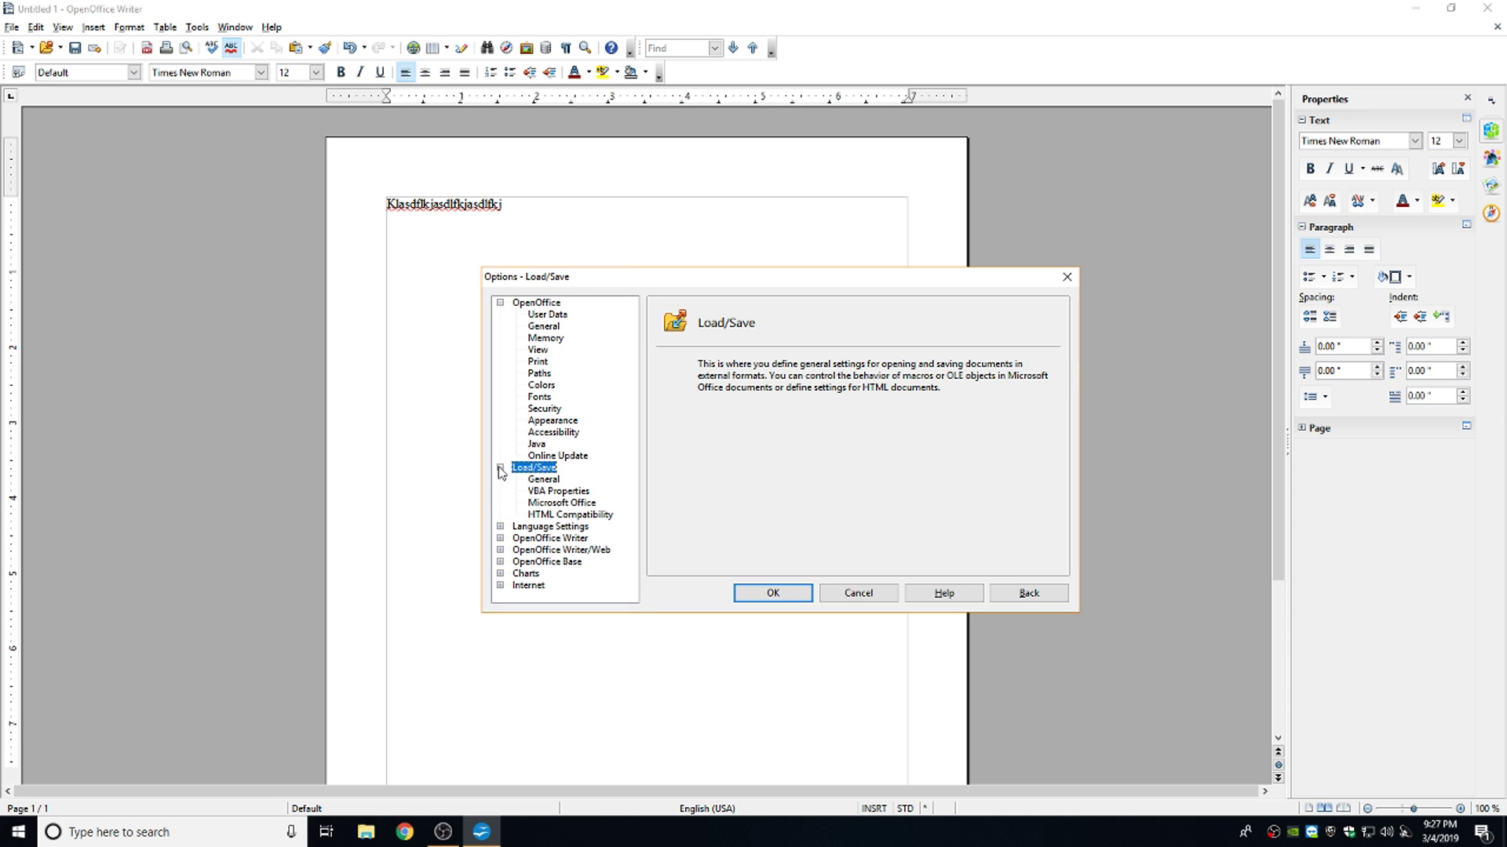
click(543, 480)
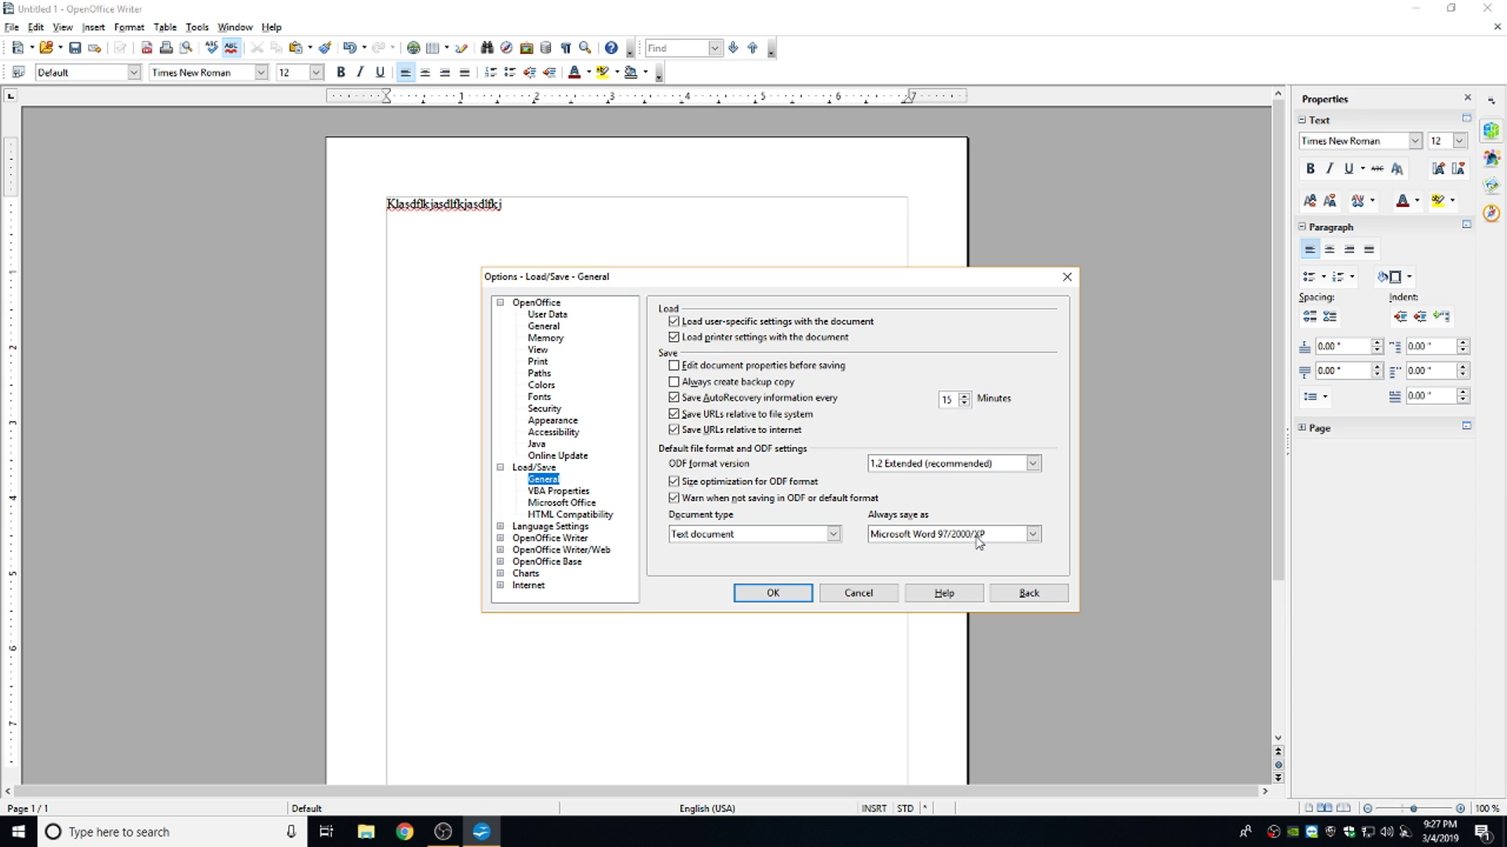
- Set Always save as to Microsoft Word 97/2000/XP and confirm with OK
click(979, 542)
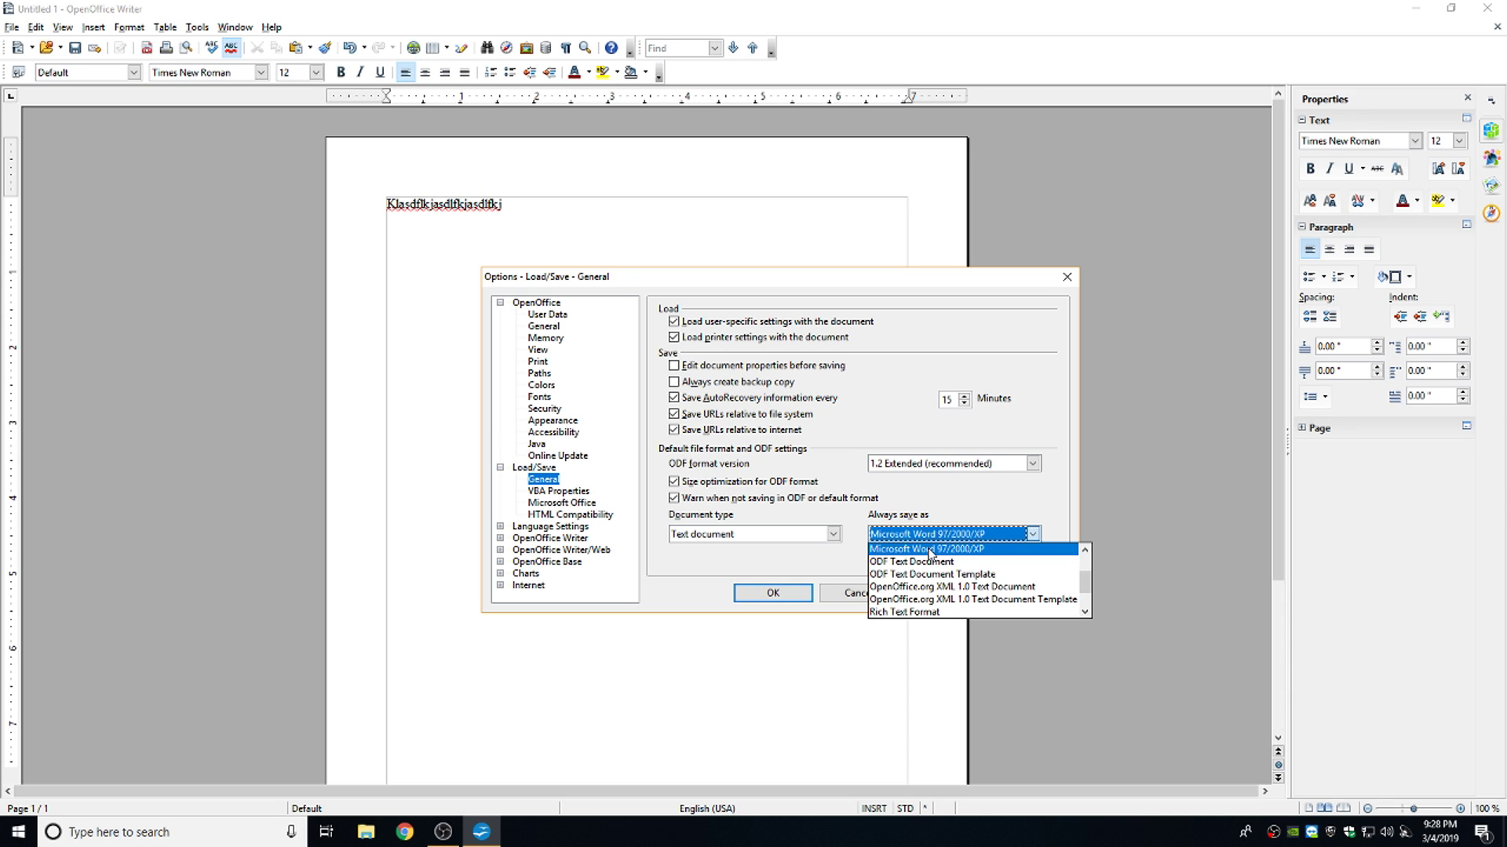
click(957, 542)
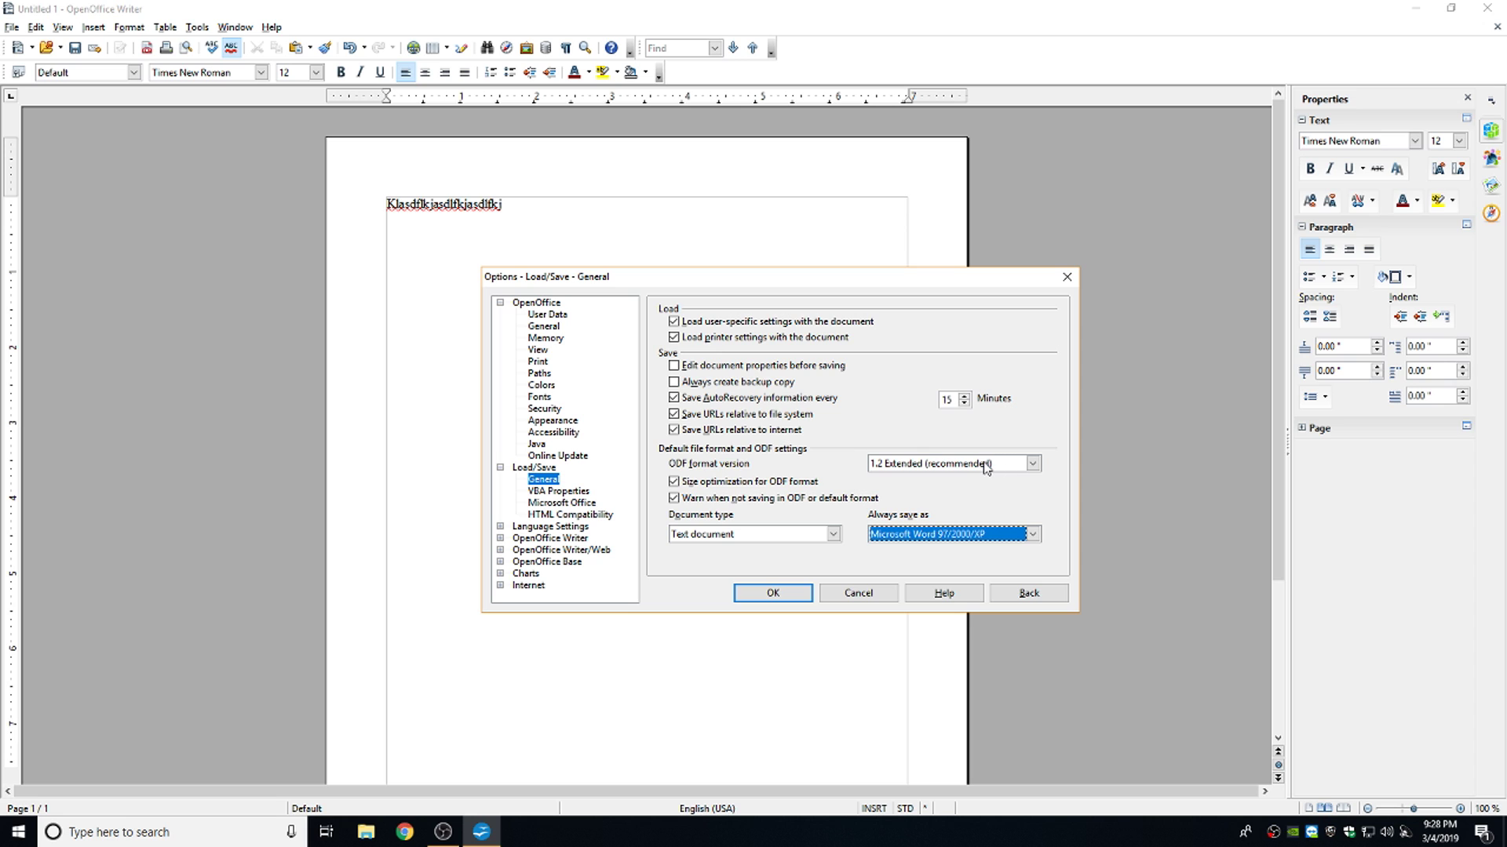
click(1034, 537)
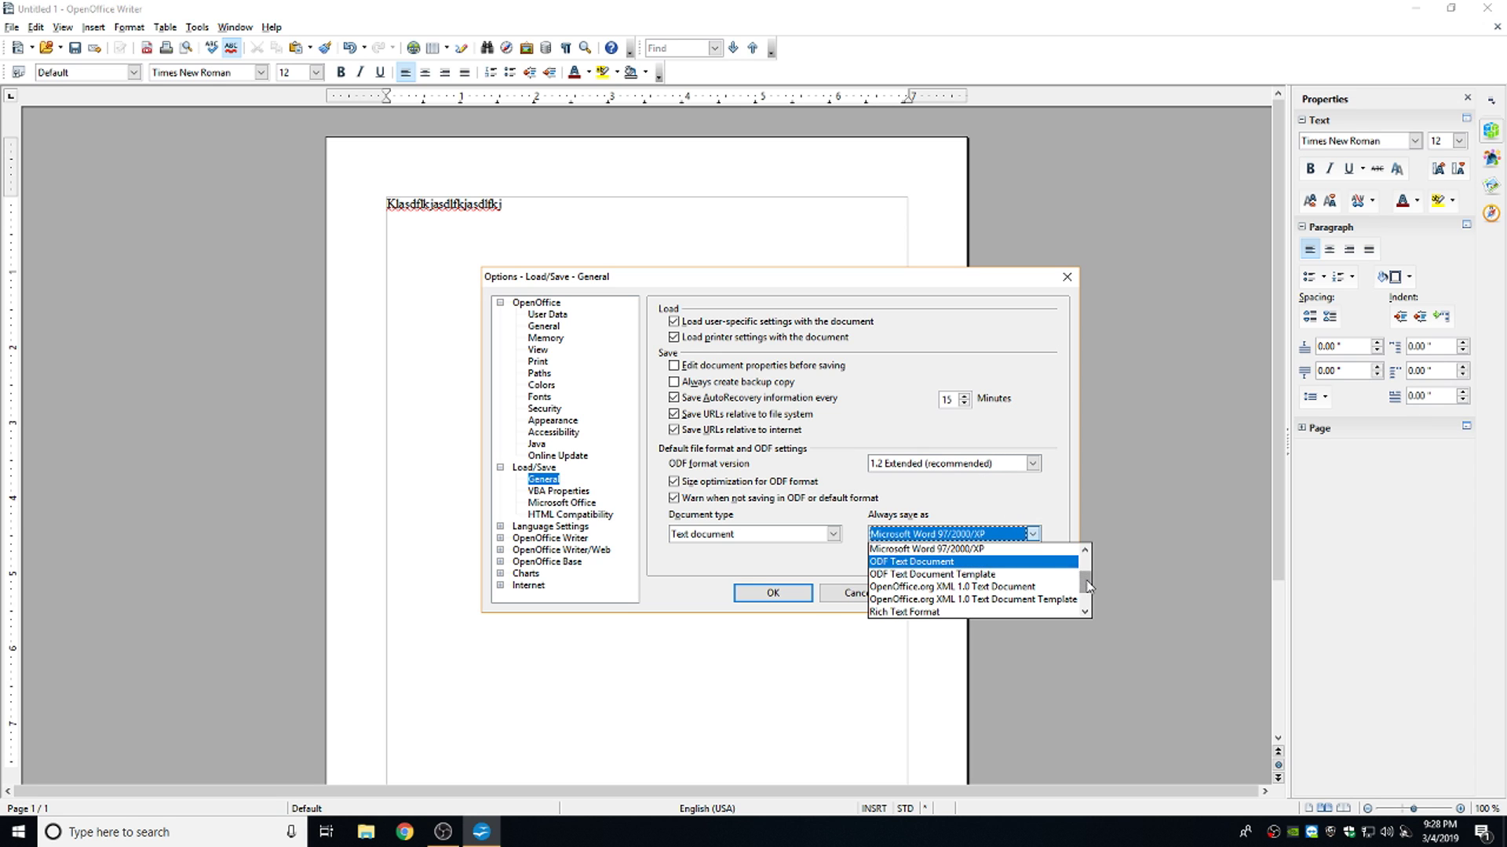
scroll(1086, 593, down, 2)
drag(1086, 601, 1096, 555)
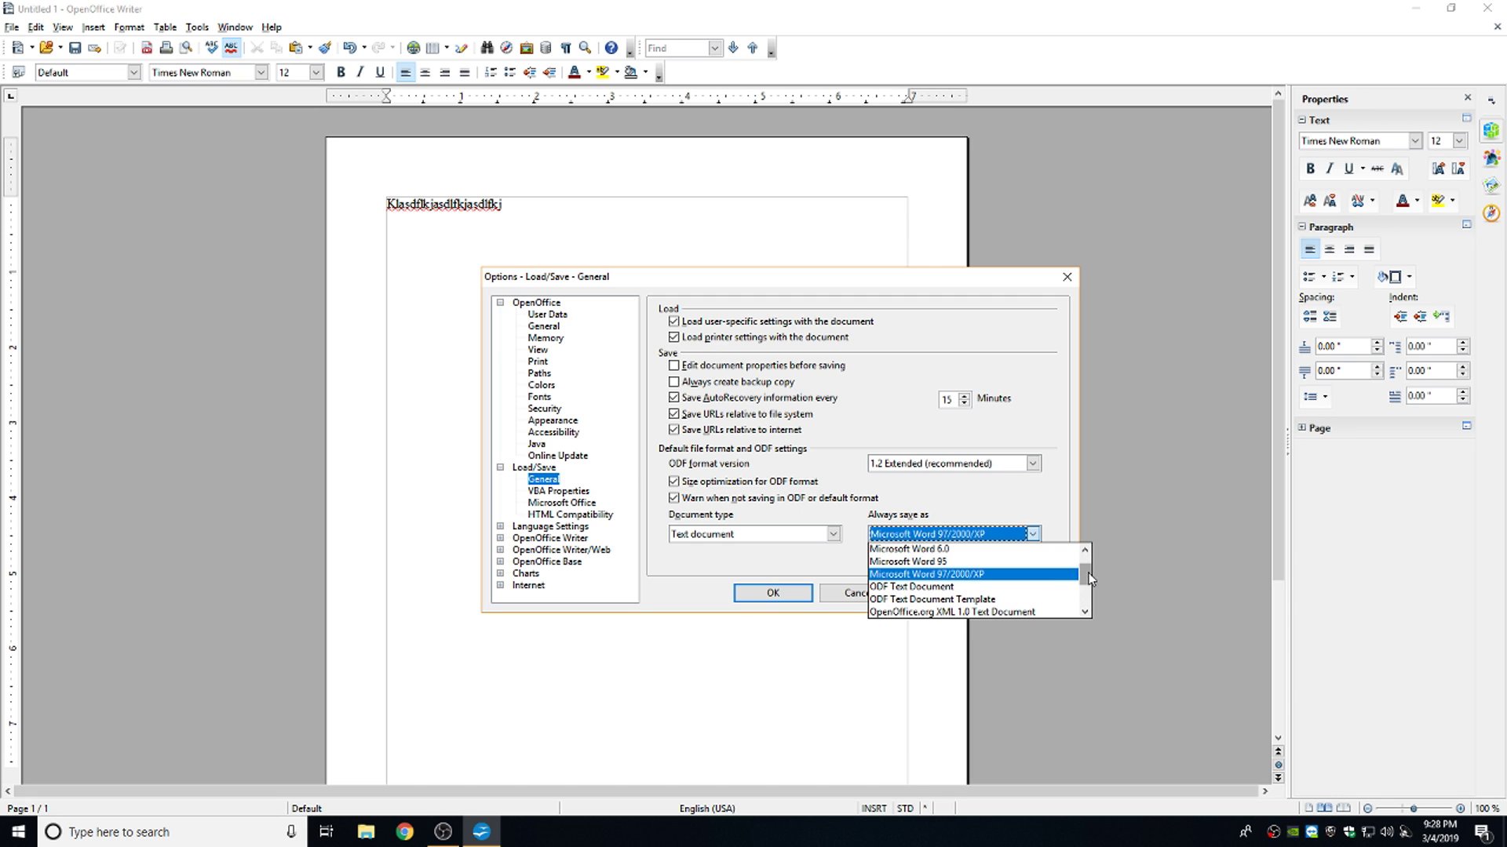
click(1095, 556)
click(1034, 535)
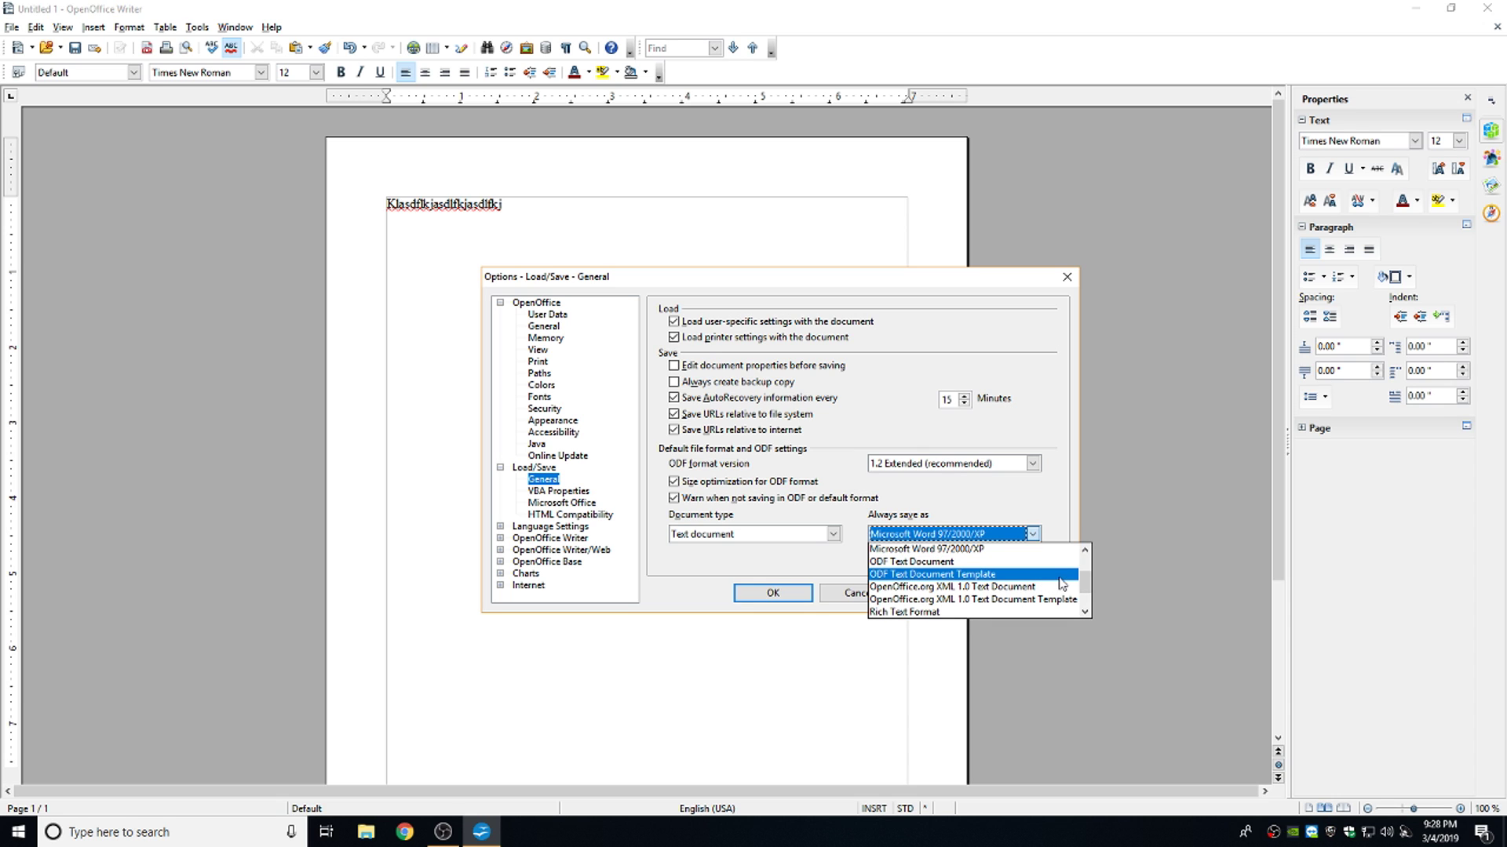
click(926, 564)
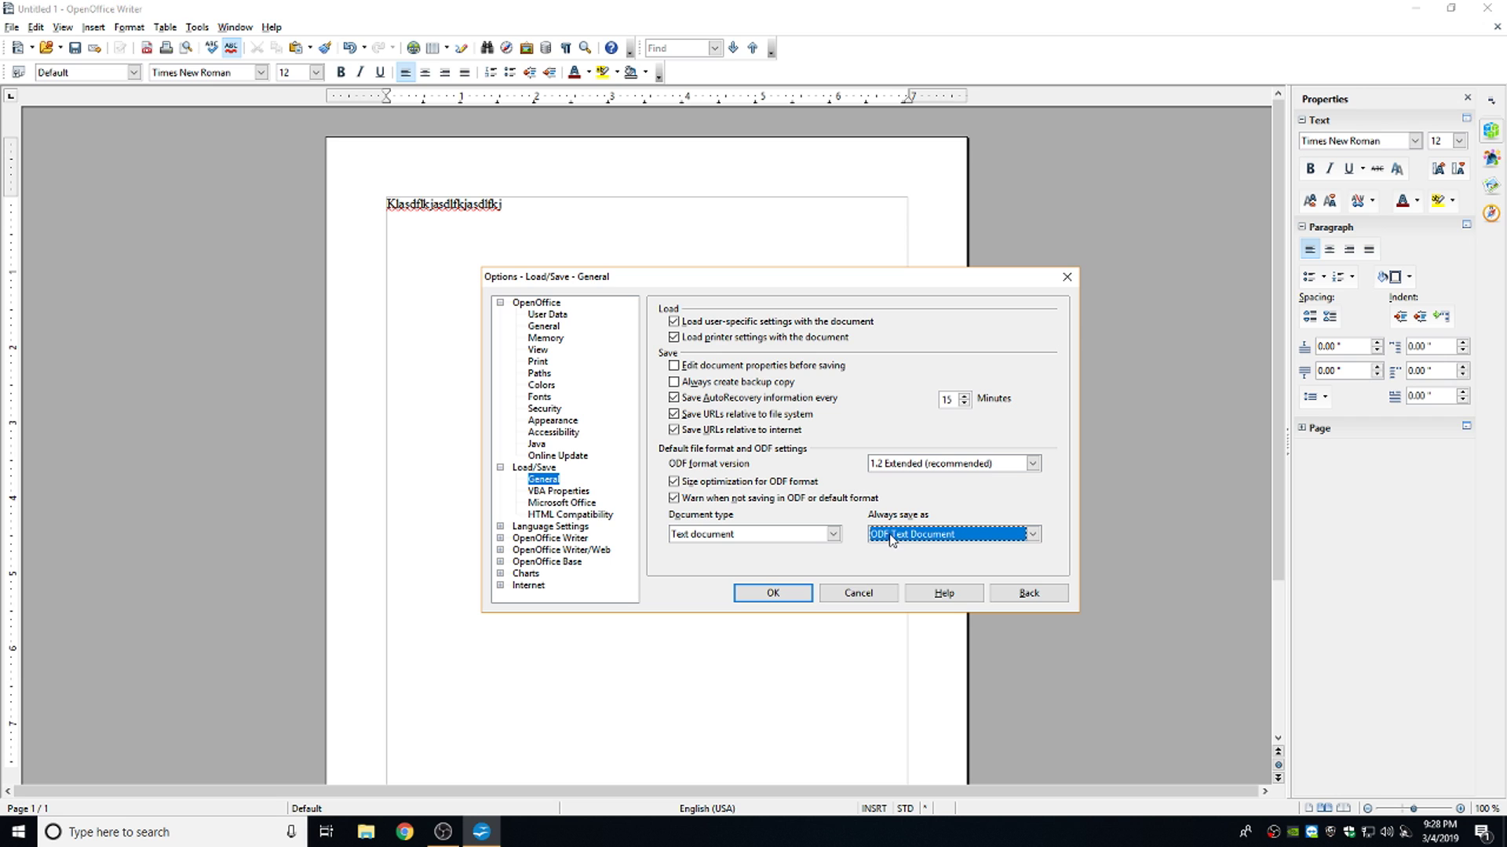
click(1035, 535)
drag(1084, 583, 1087, 579)
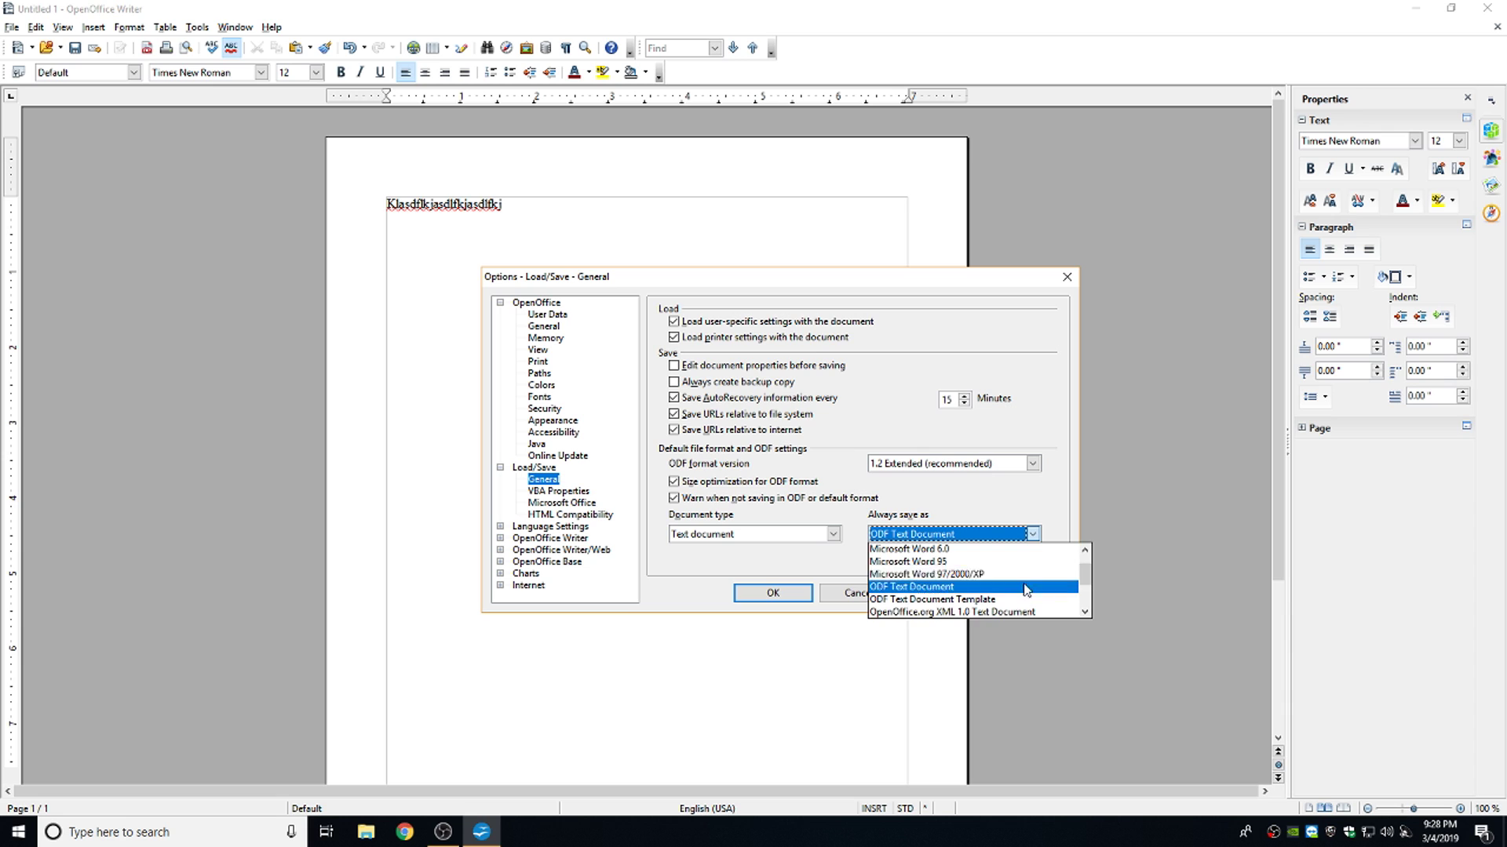
click(944, 579)
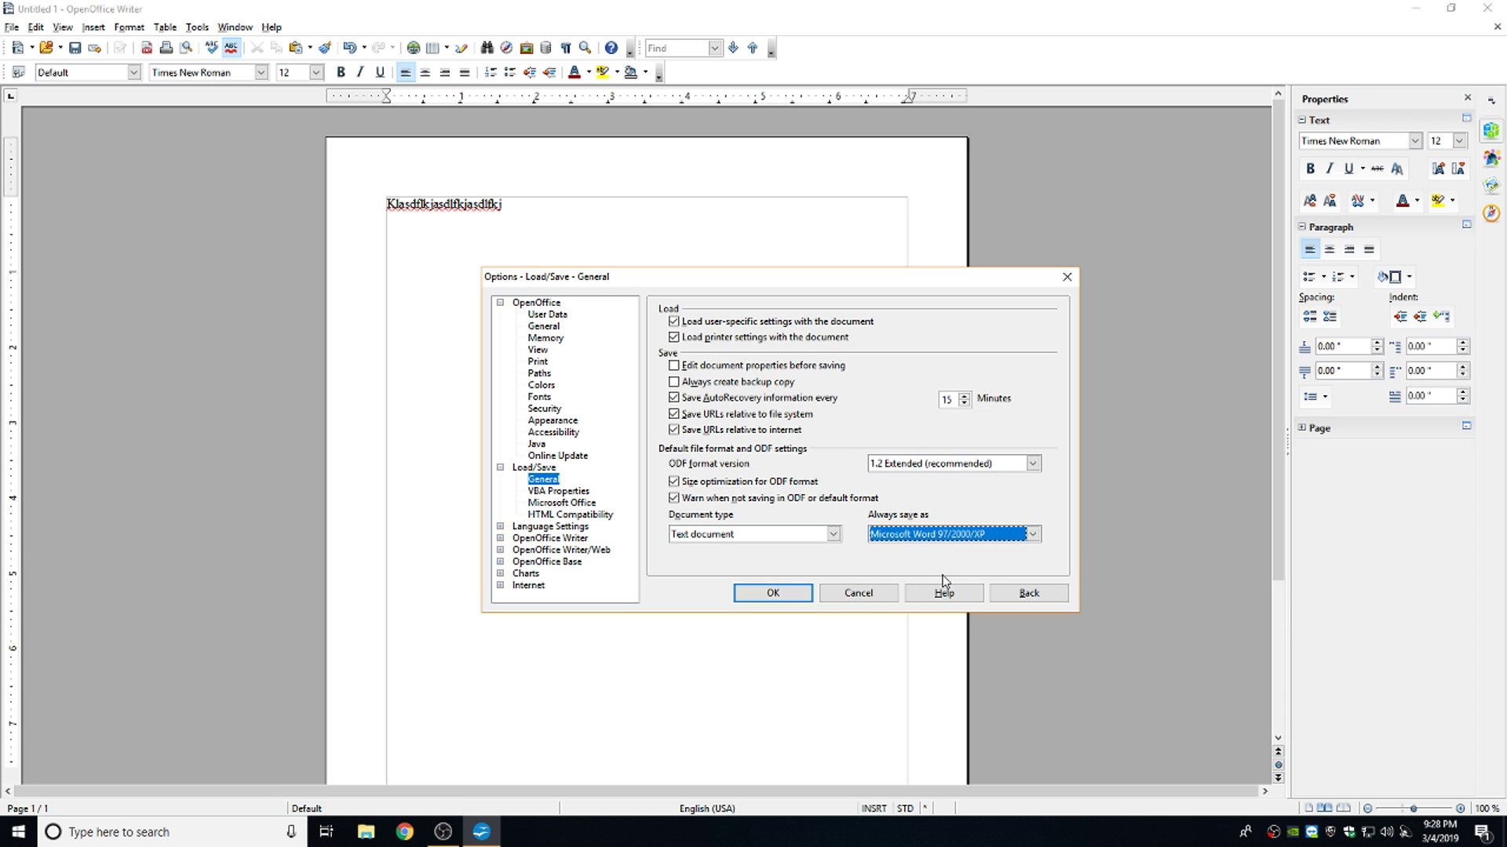
click(755, 597)
- Save the document to the Desktop as test.doc in Word format
click(11, 29)
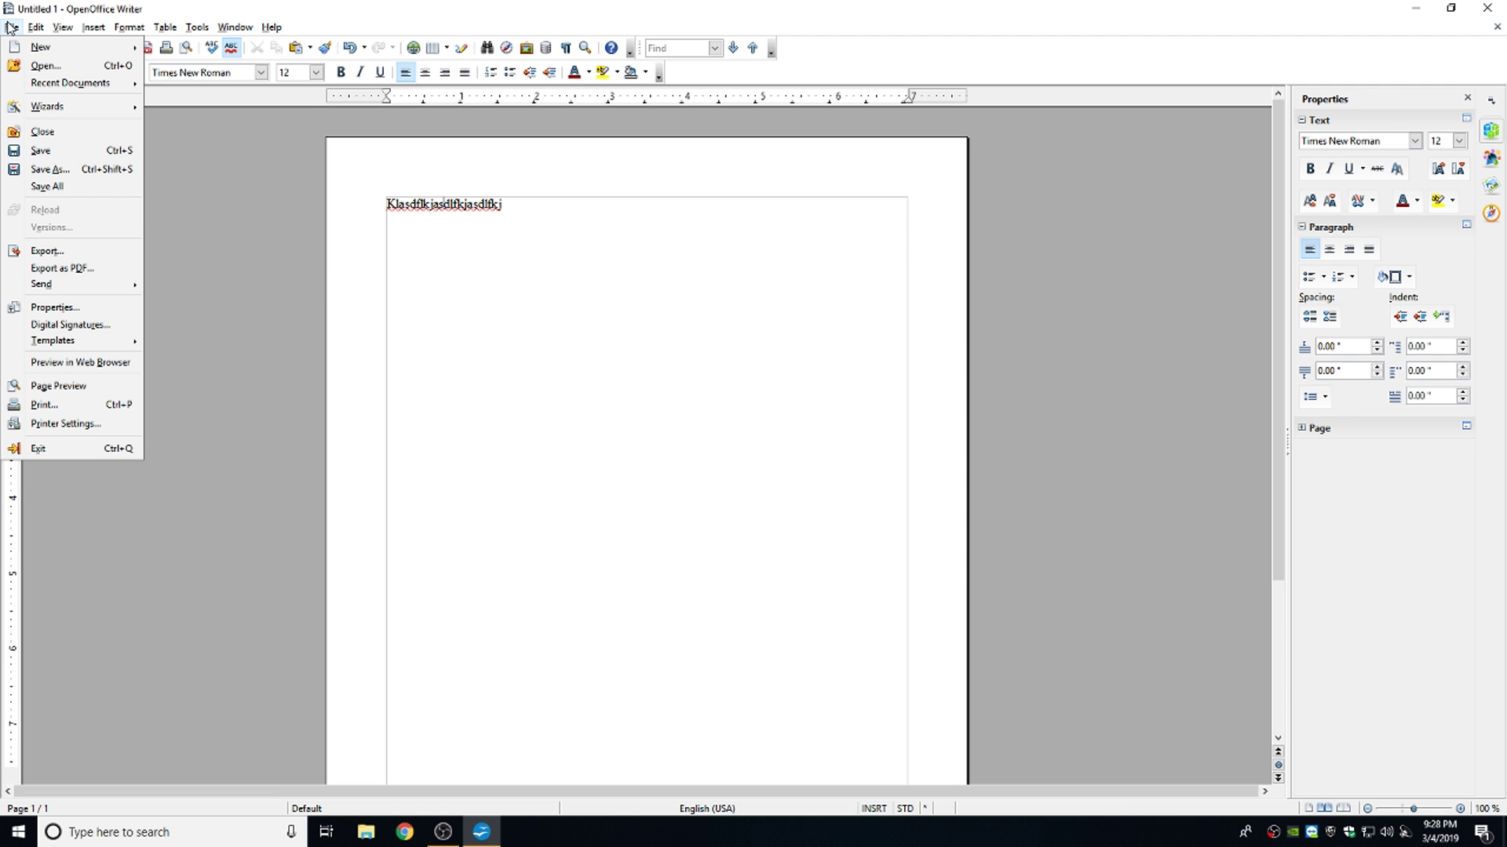
click(41, 169)
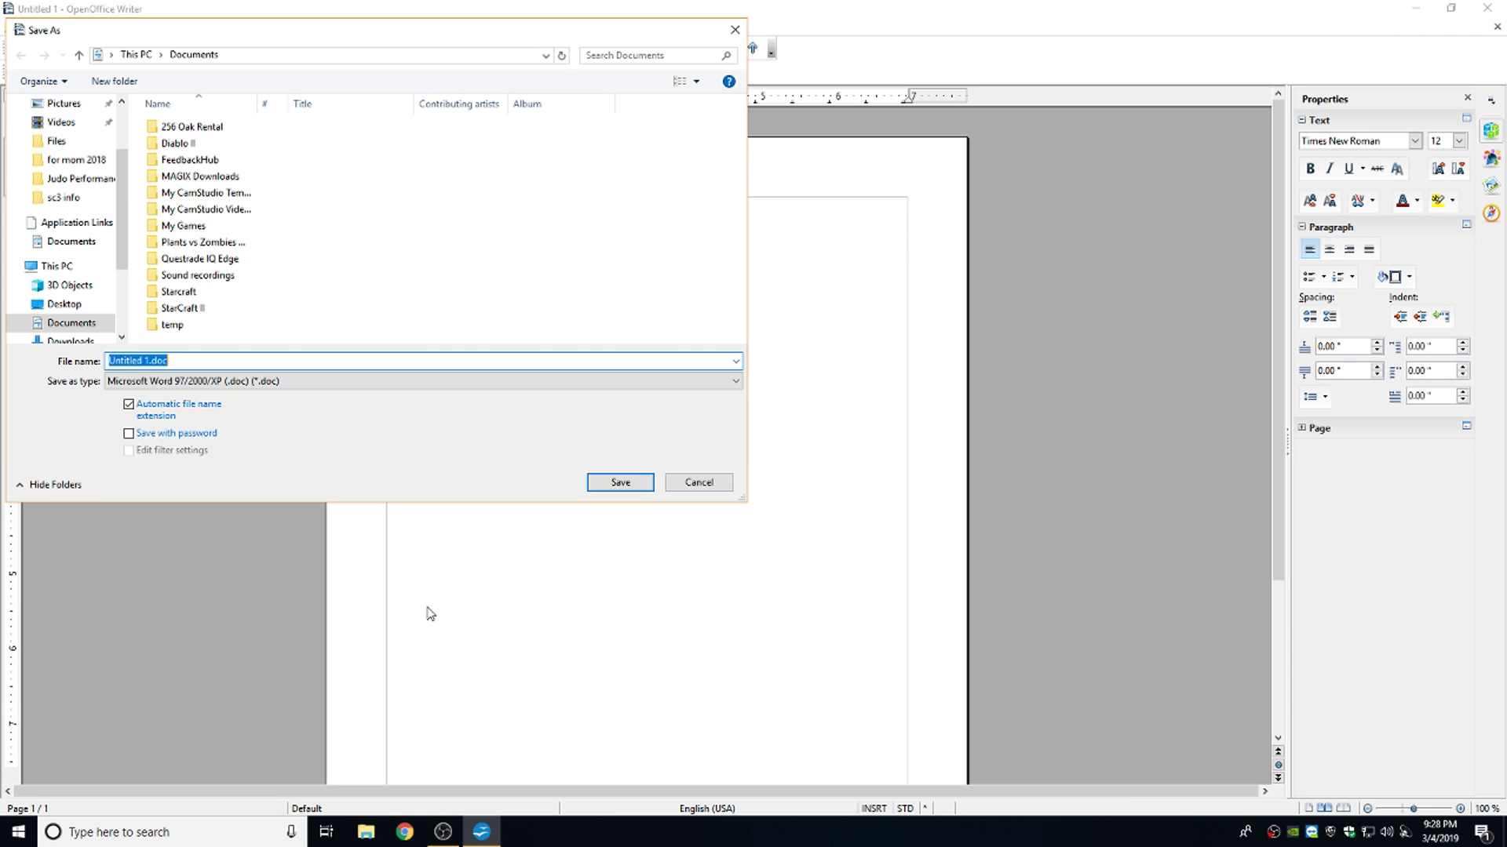
click(151, 362)
drag(150, 362, 18, 357)
text(tes)
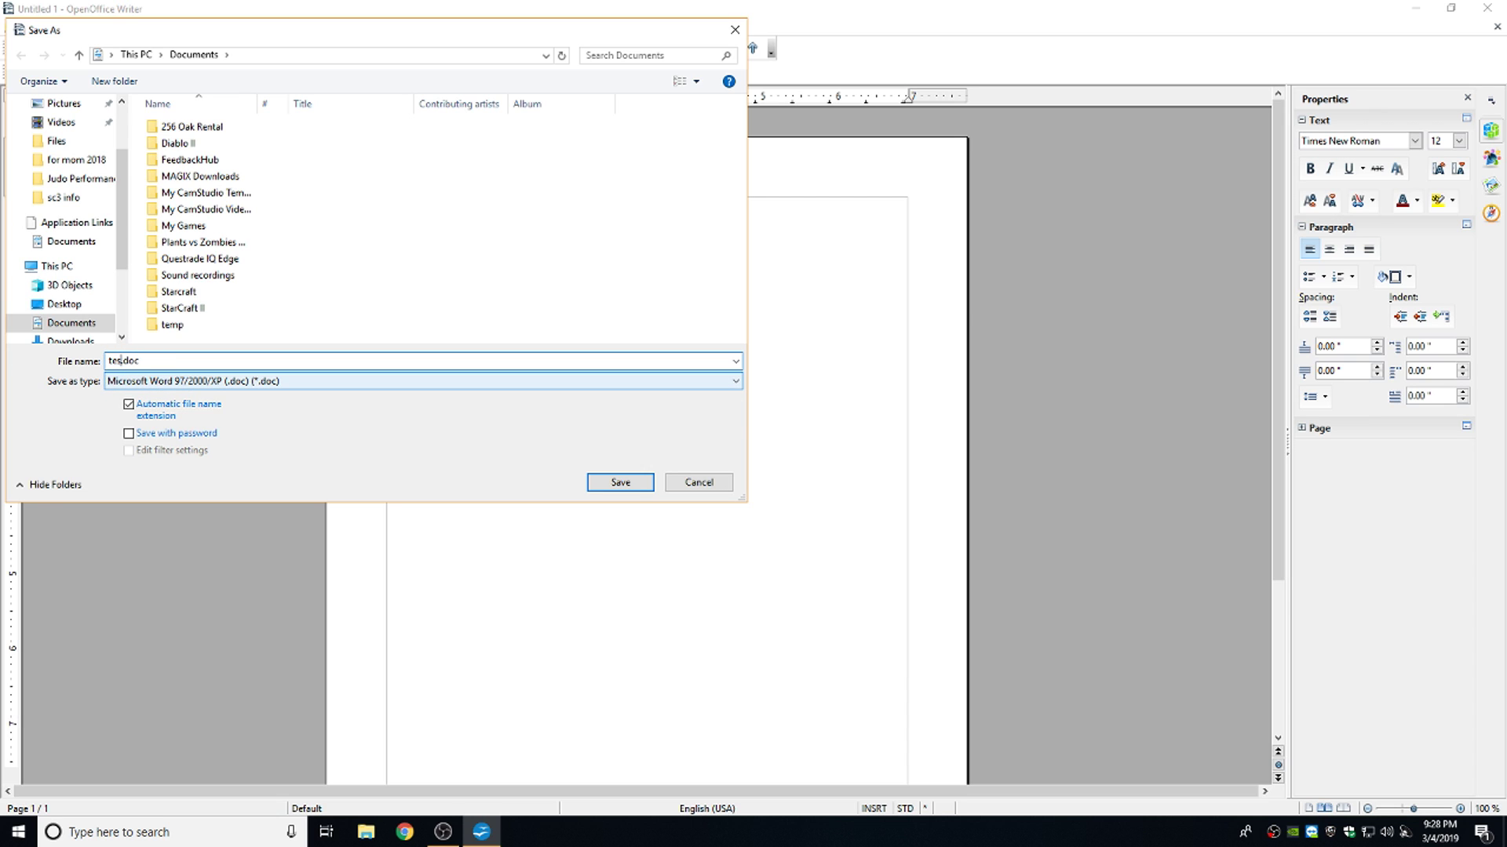
text(t)
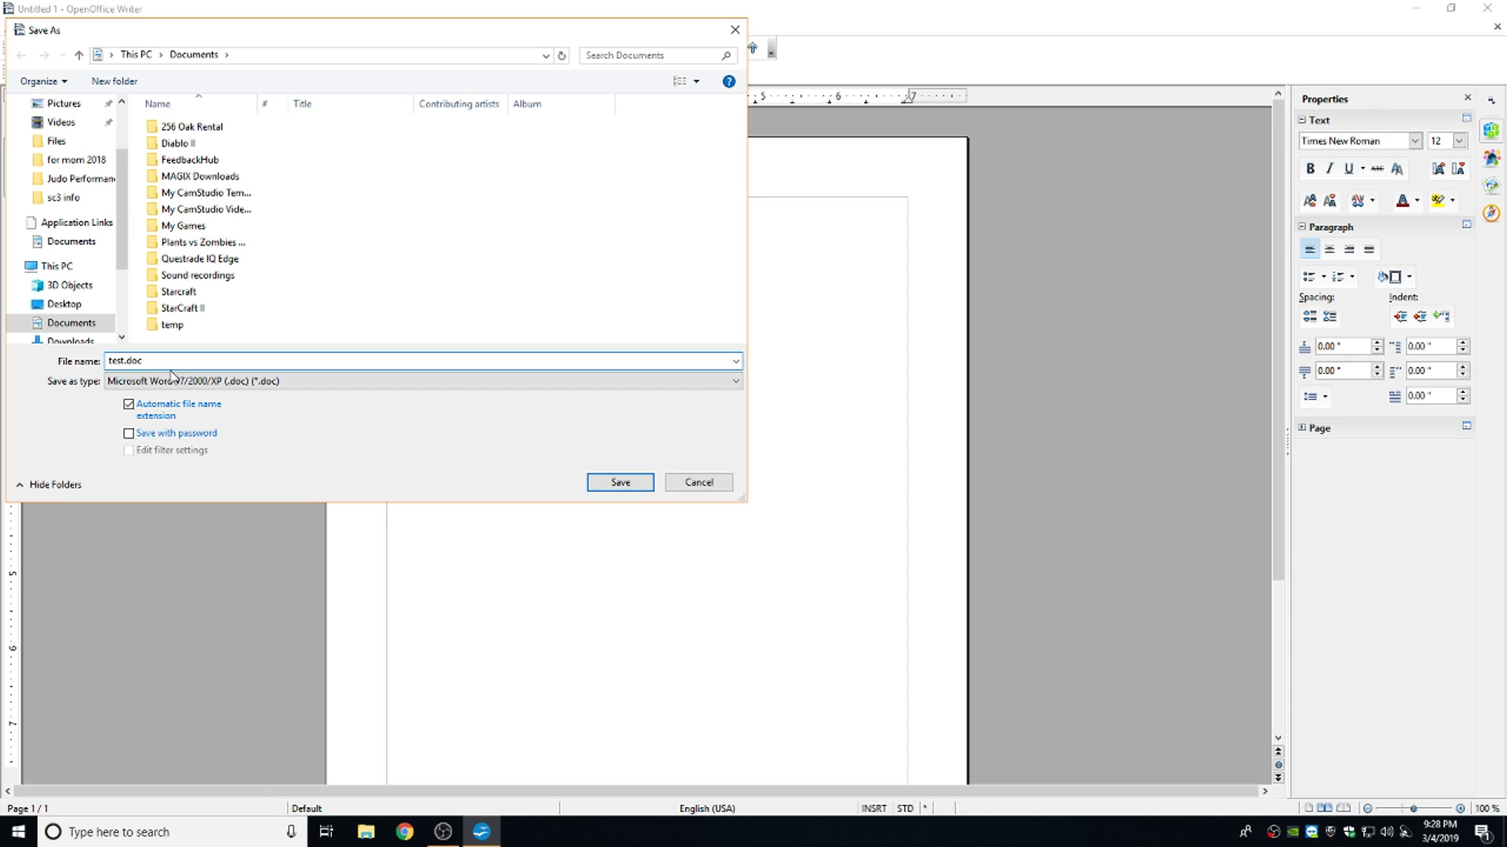
click(620, 490)
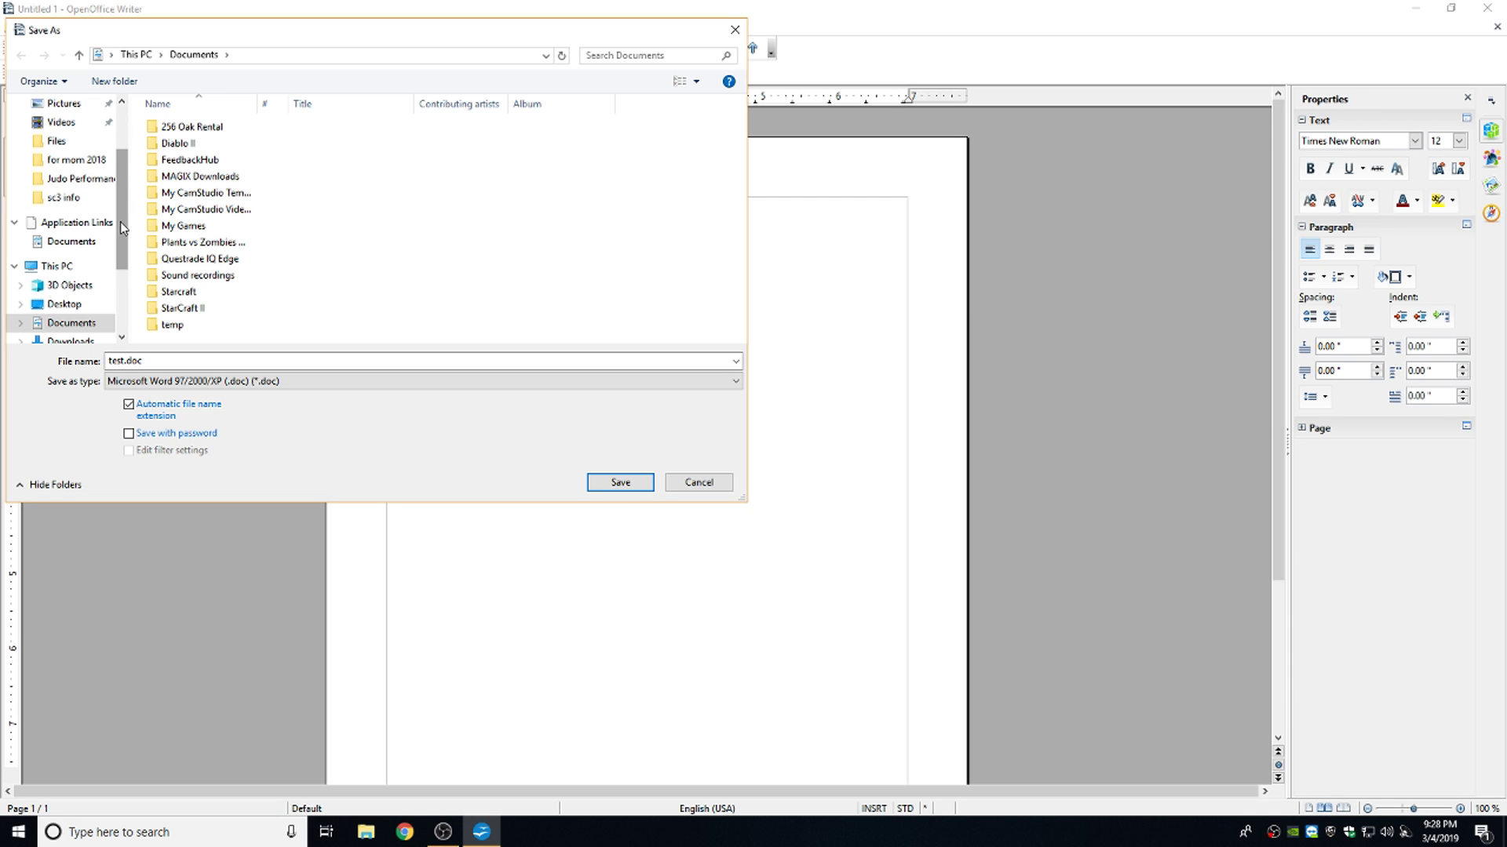
scroll(95, 147, up, 2)
click(87, 135)
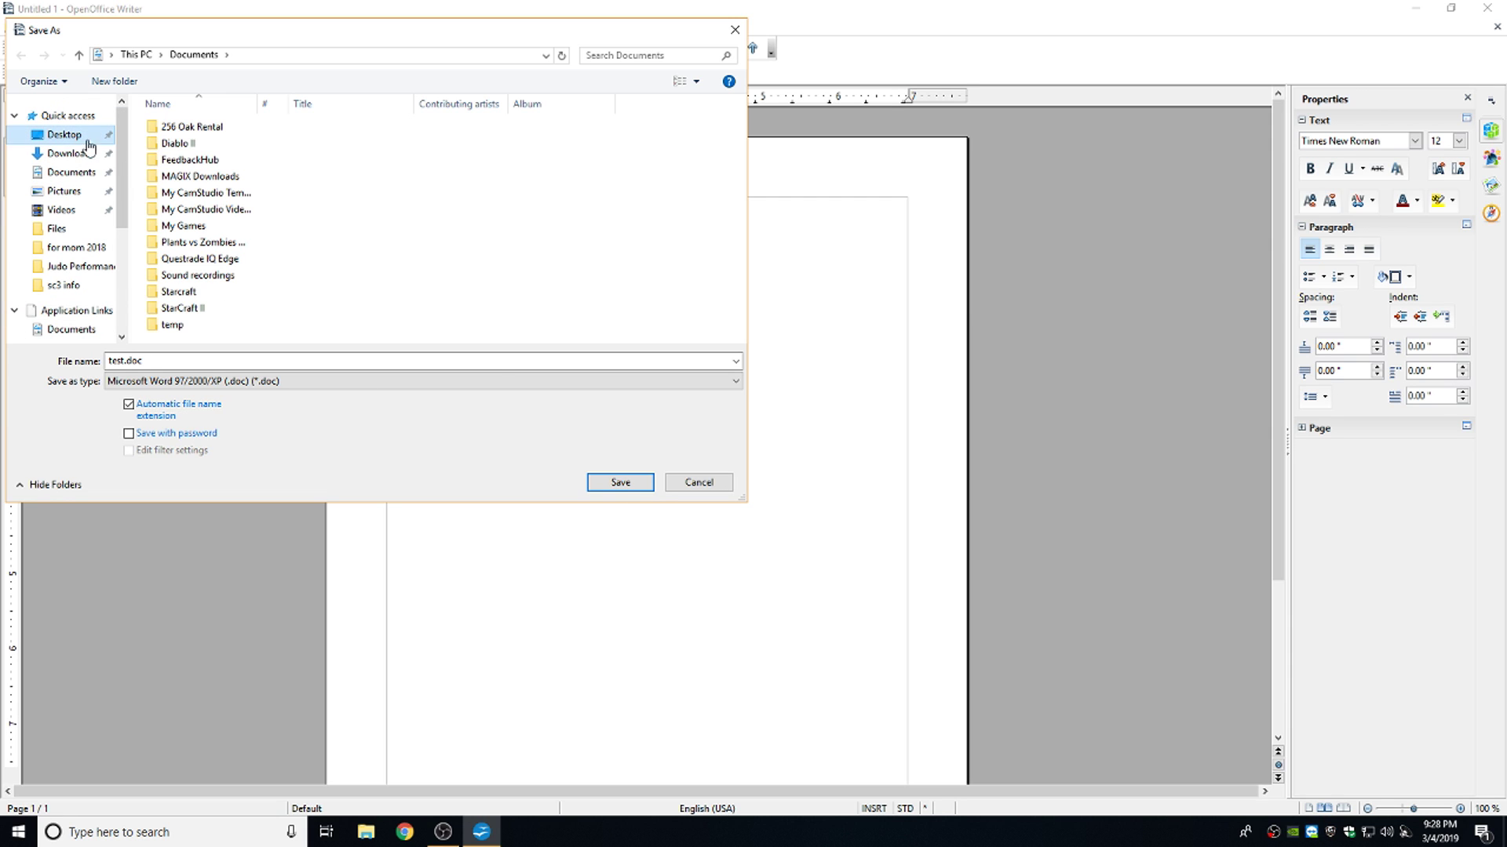
click(617, 481)
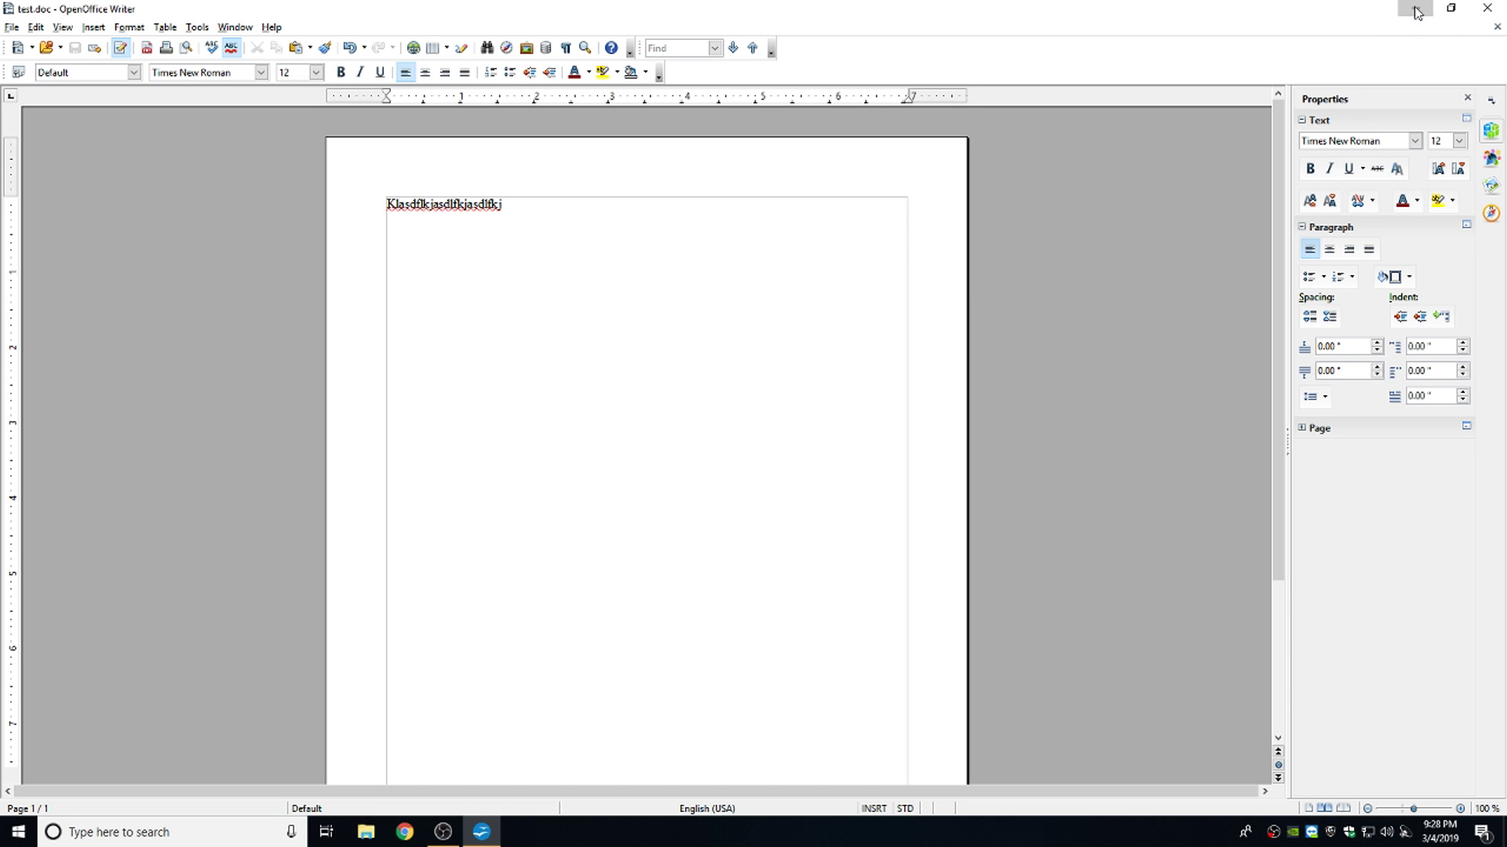
- Close Writer, drag test.doc into the Recycle Bin, and relaunch OpenOffice
click(1487, 8)
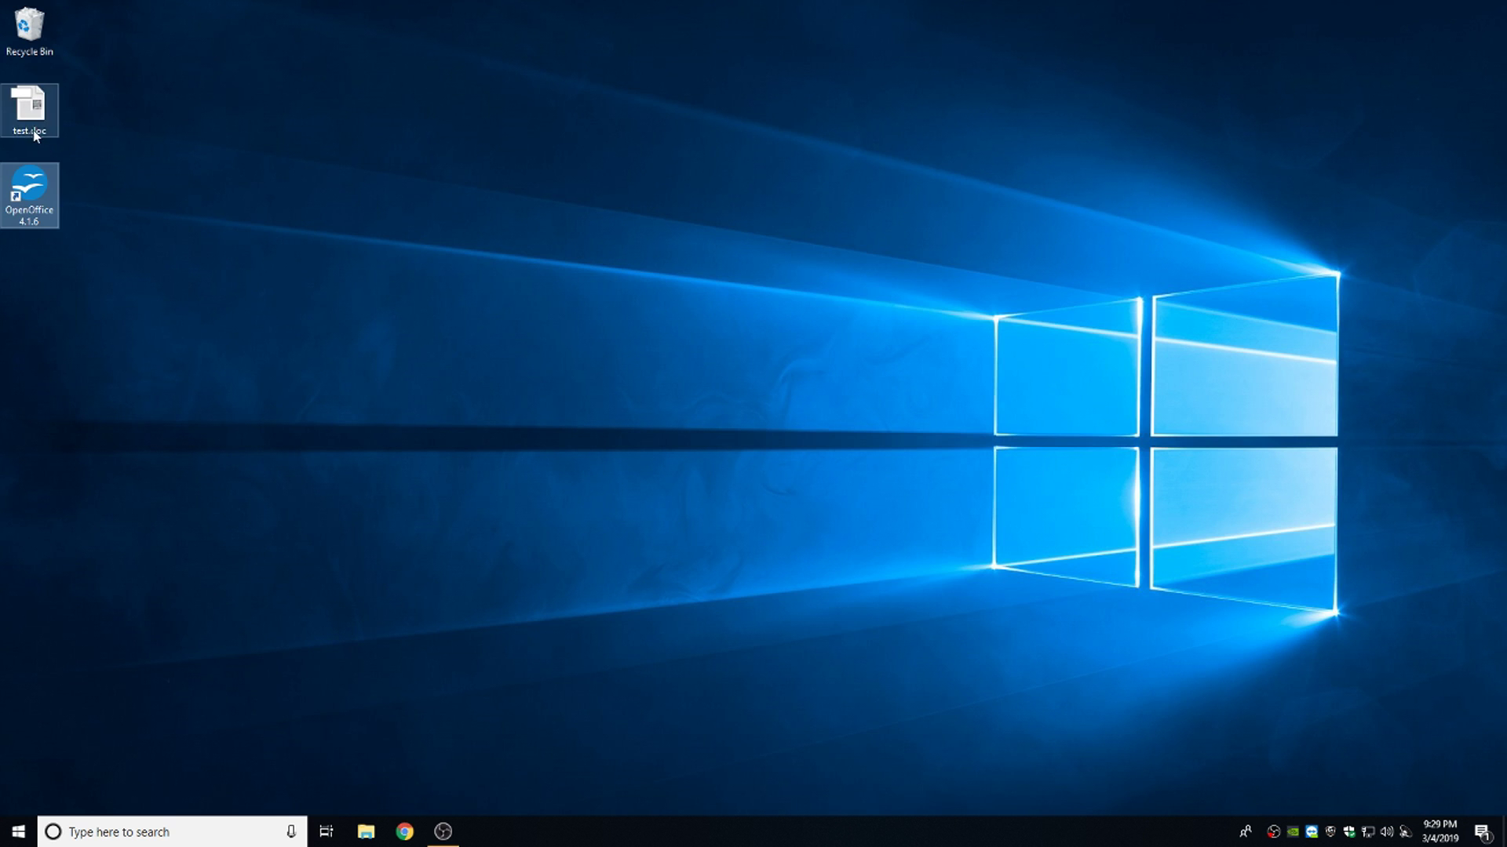
click(305, 288)
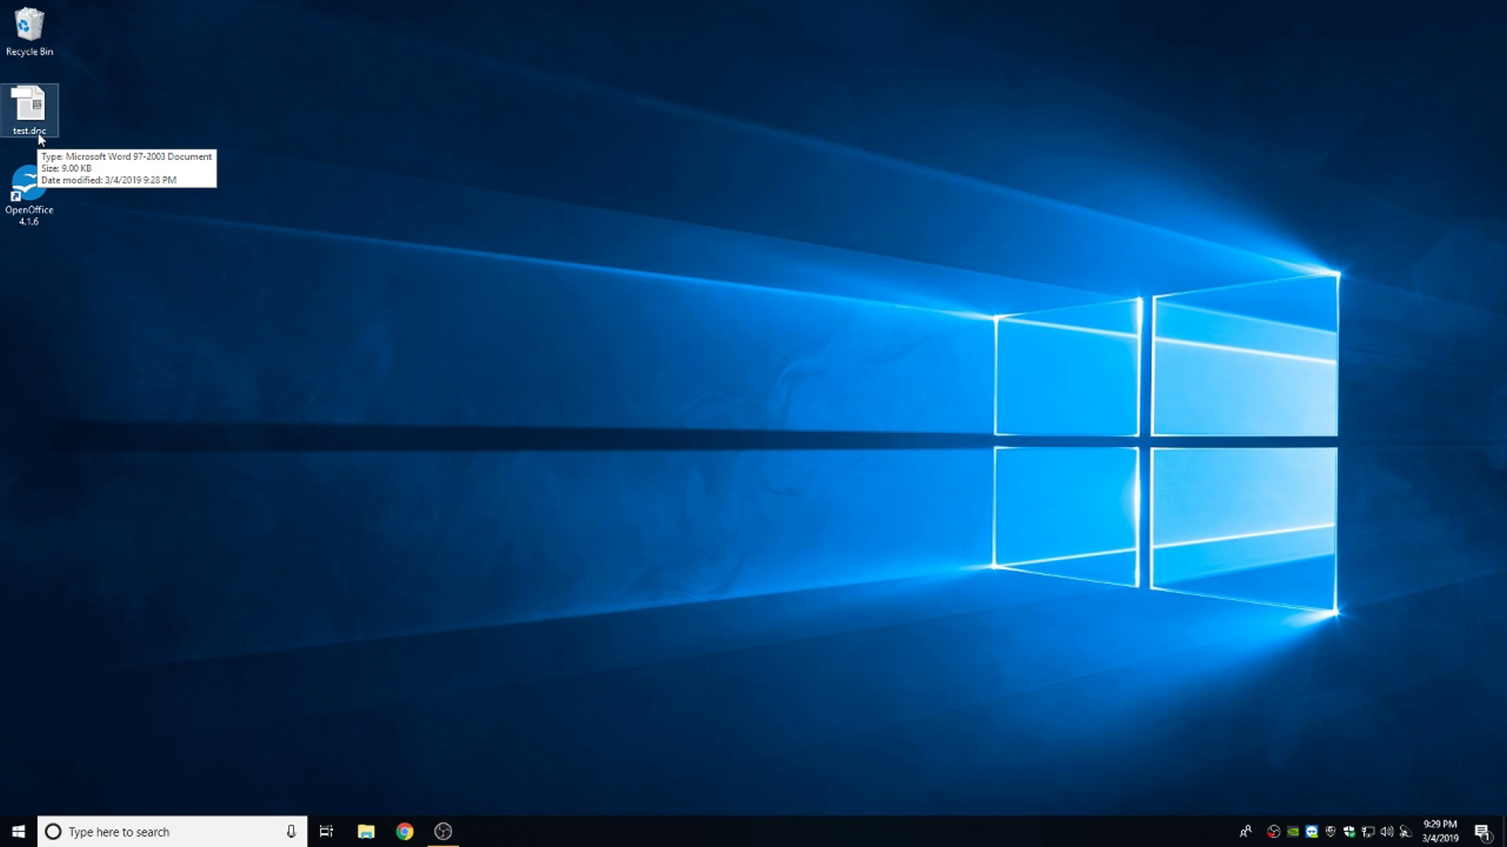
mouse_move(30, 110)
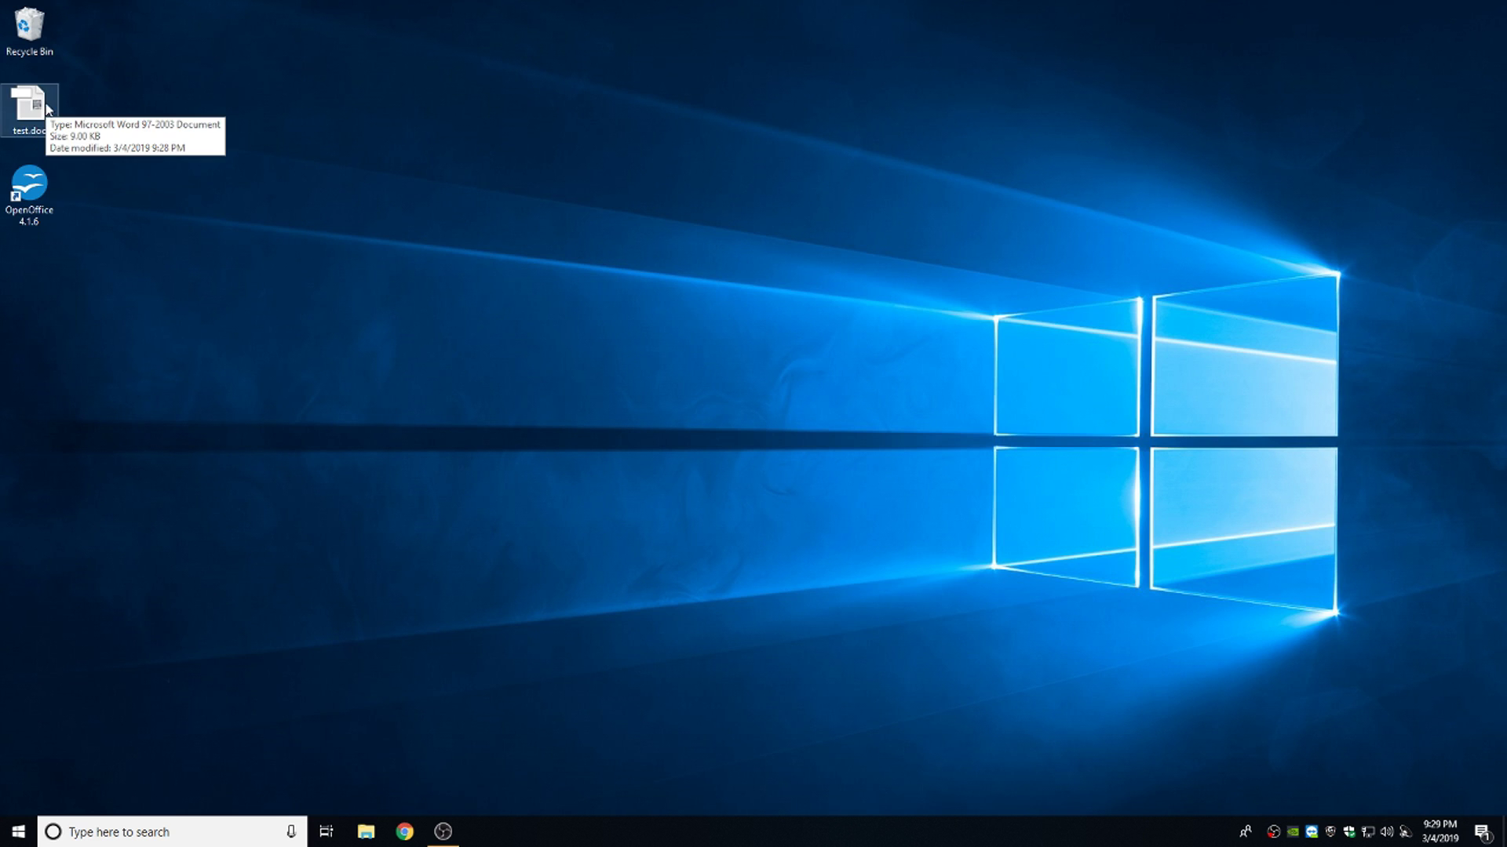
drag(46, 108, 49, 31)
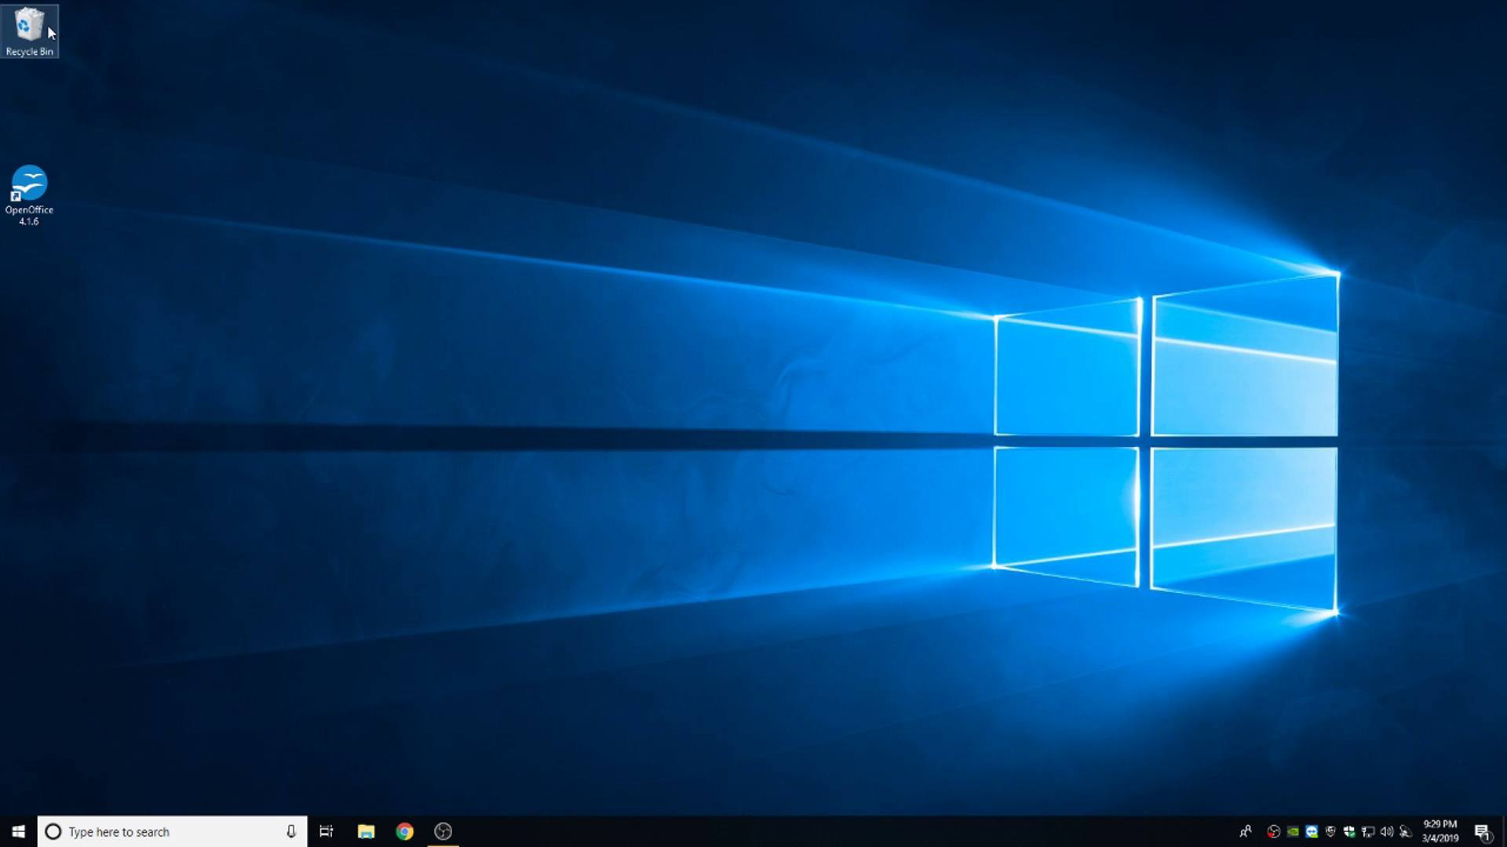
double_click(35, 201)
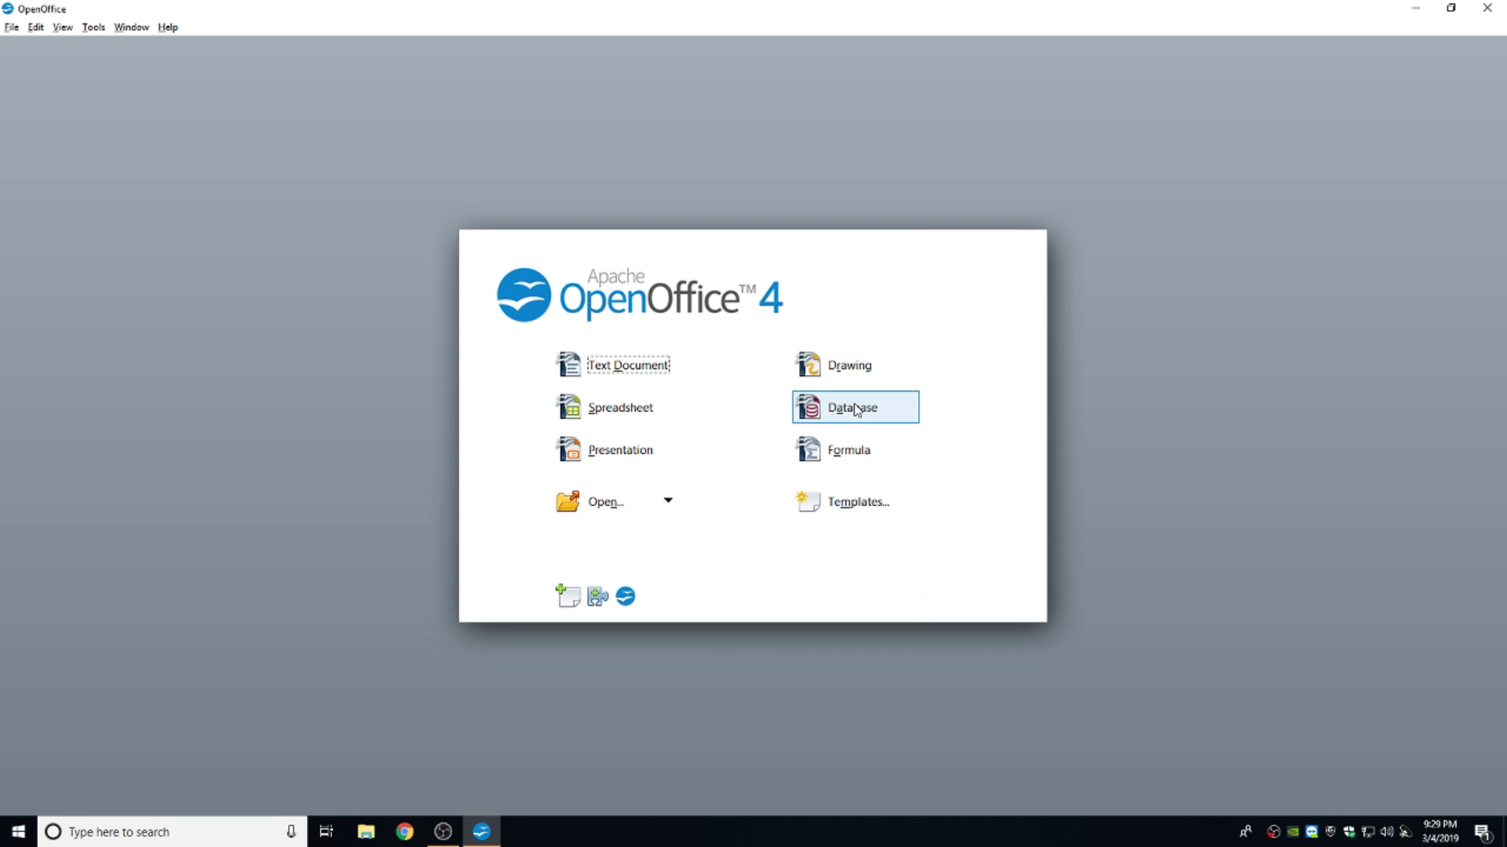
- Start and cancel the Database Wizard, then create a new Formula document
click(855, 410)
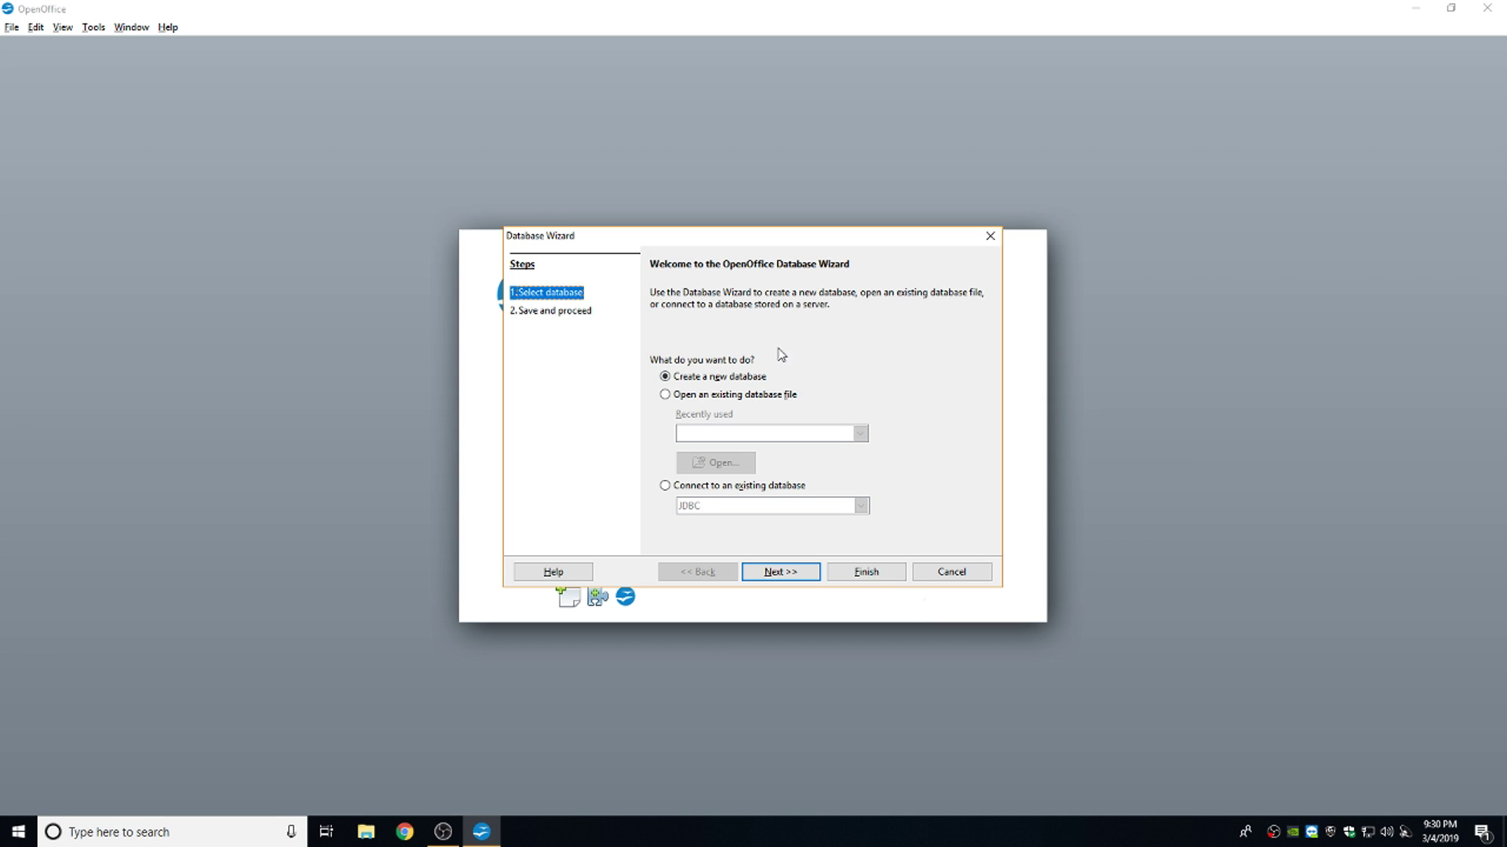
click(951, 572)
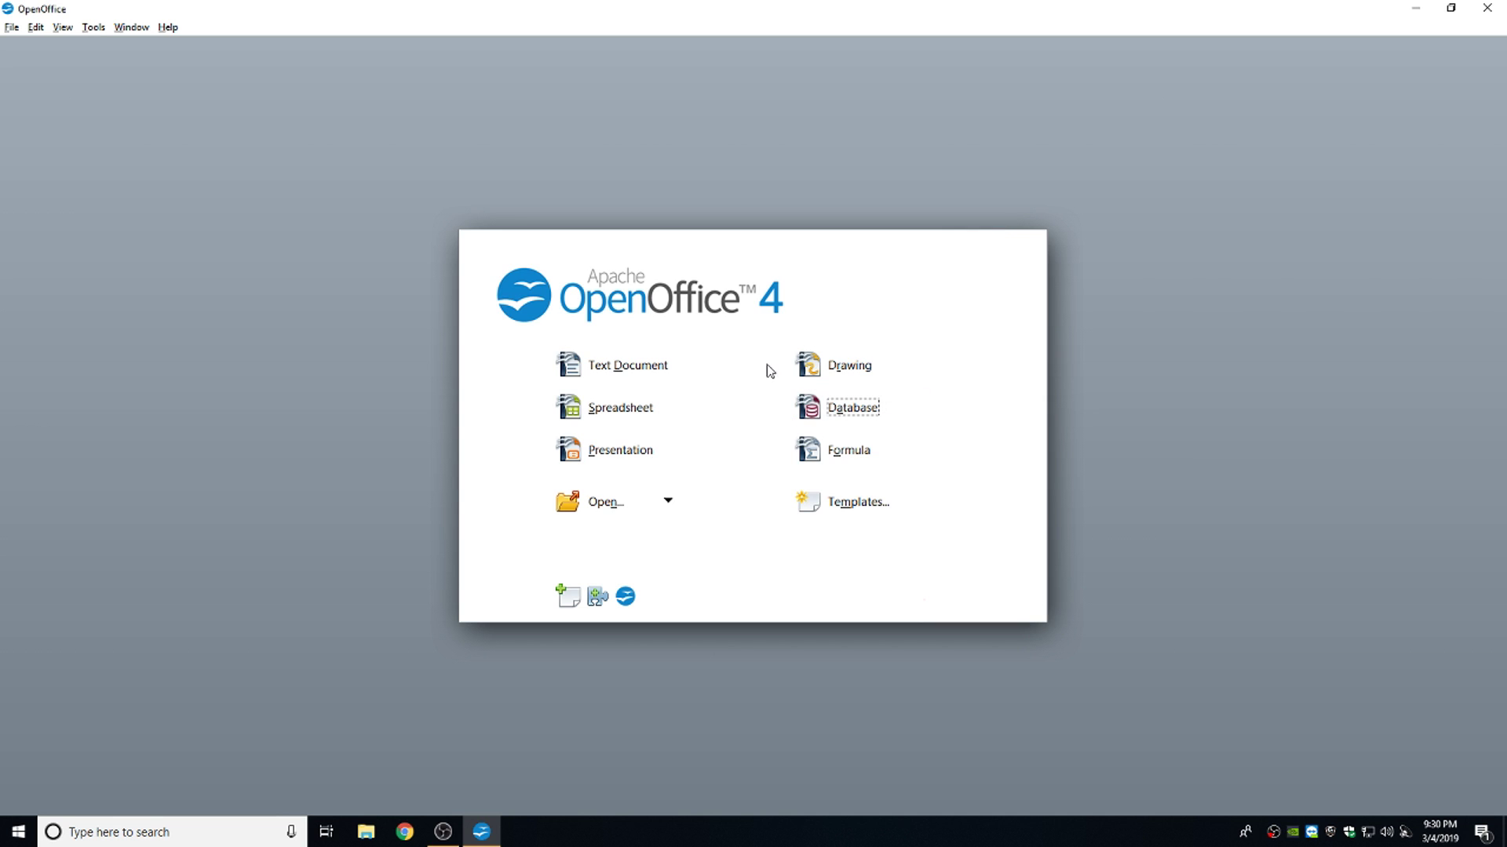
click(832, 451)
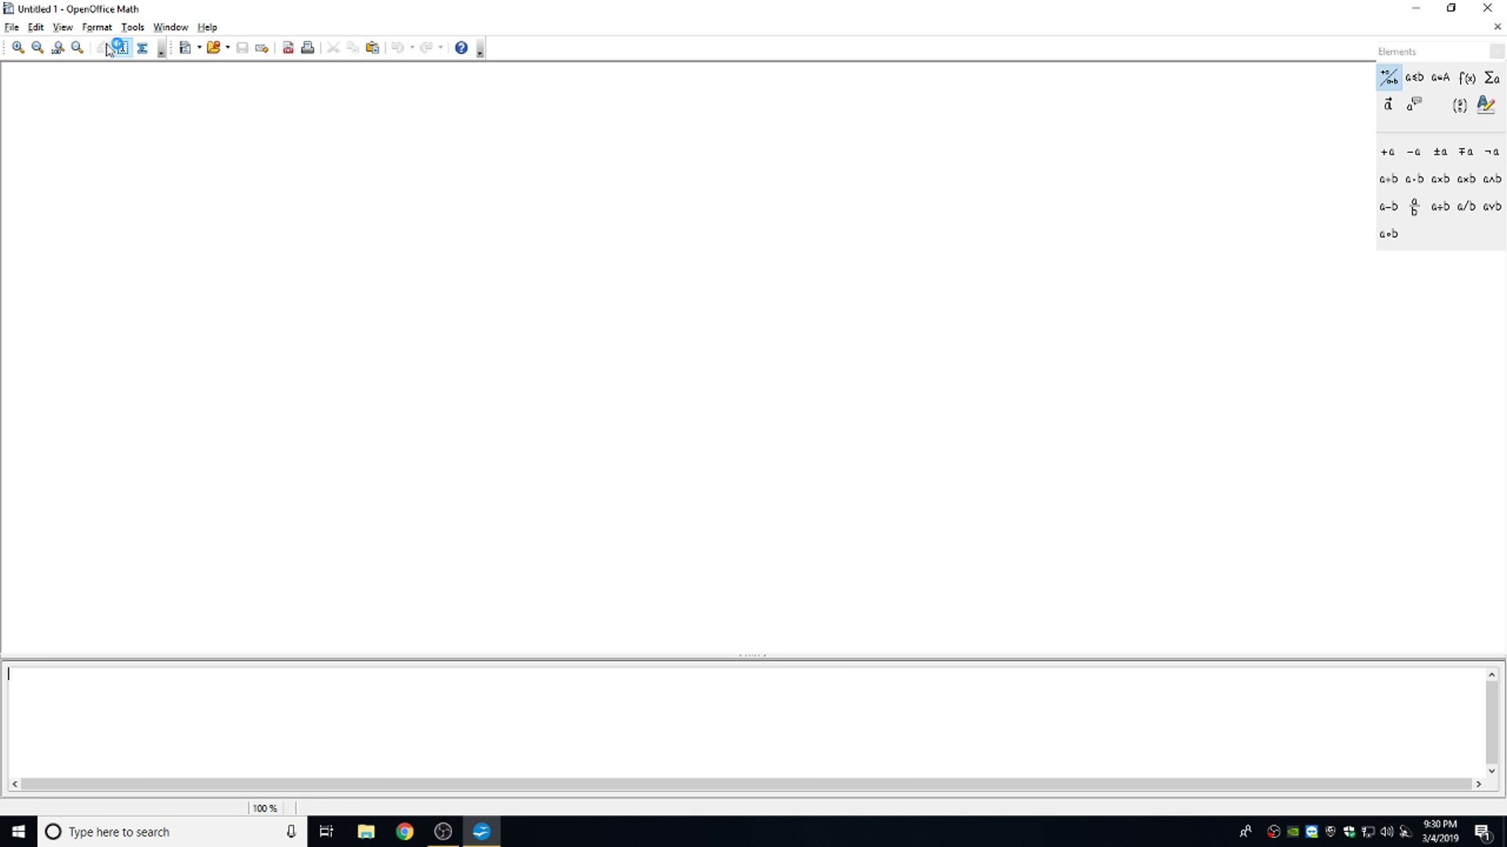
- Browse the Math window's menus, including File, without changing anything
click(14, 27)
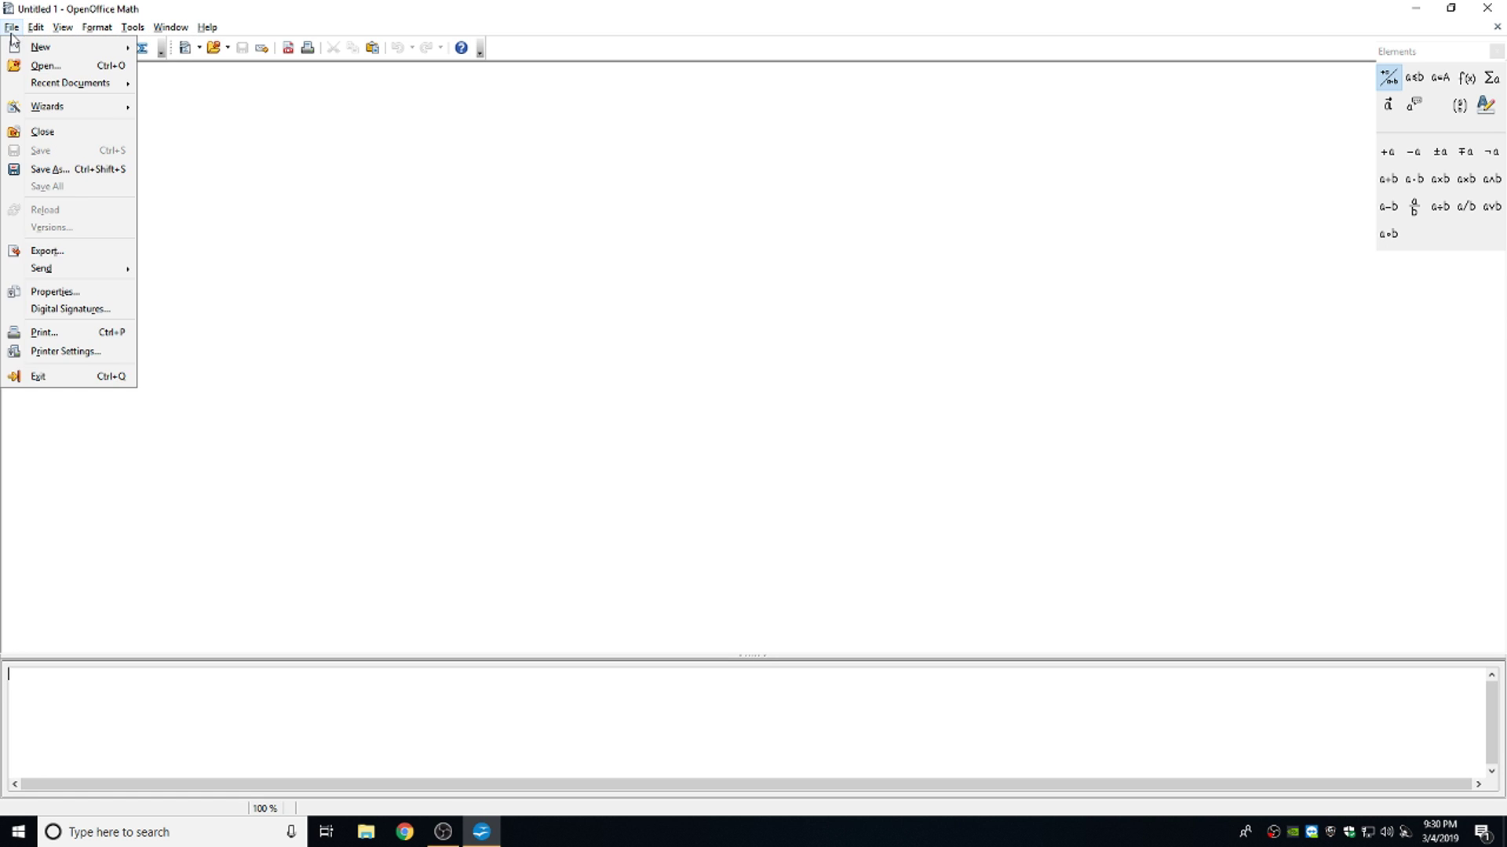
mouse_move(208, 26)
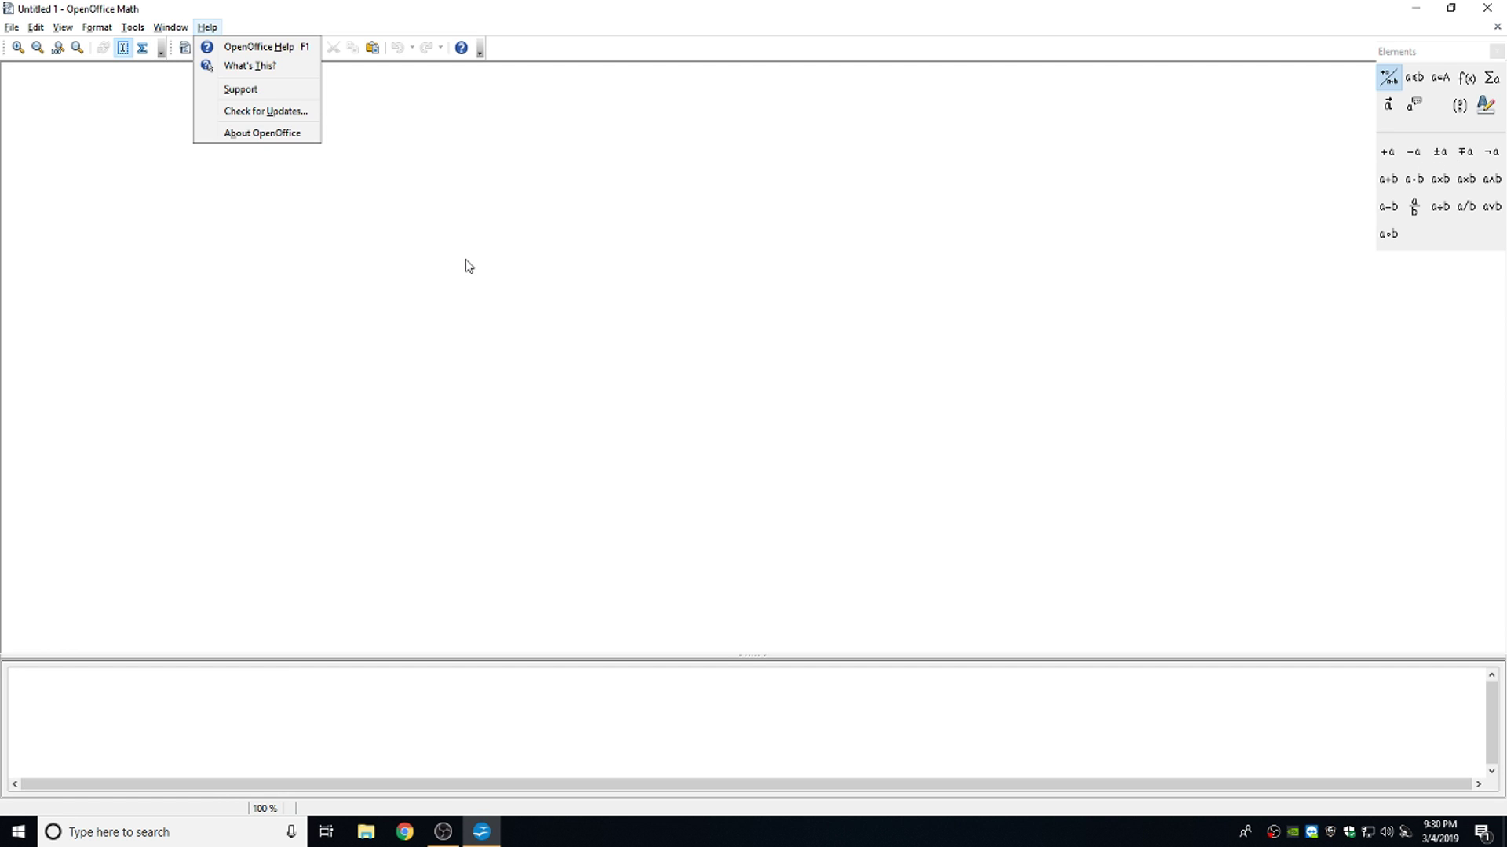
click(426, 317)
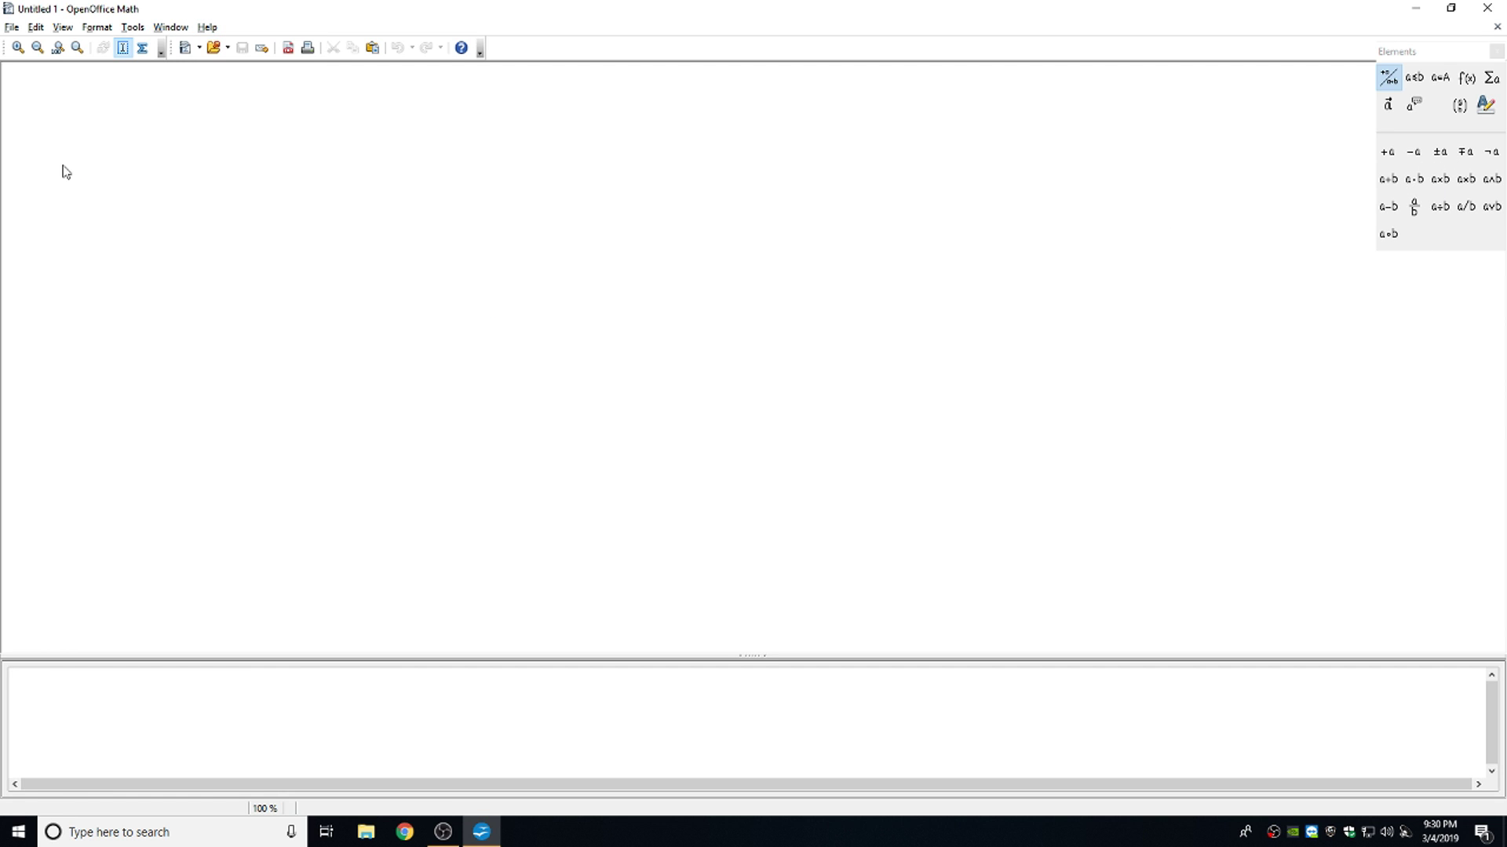
click(14, 32)
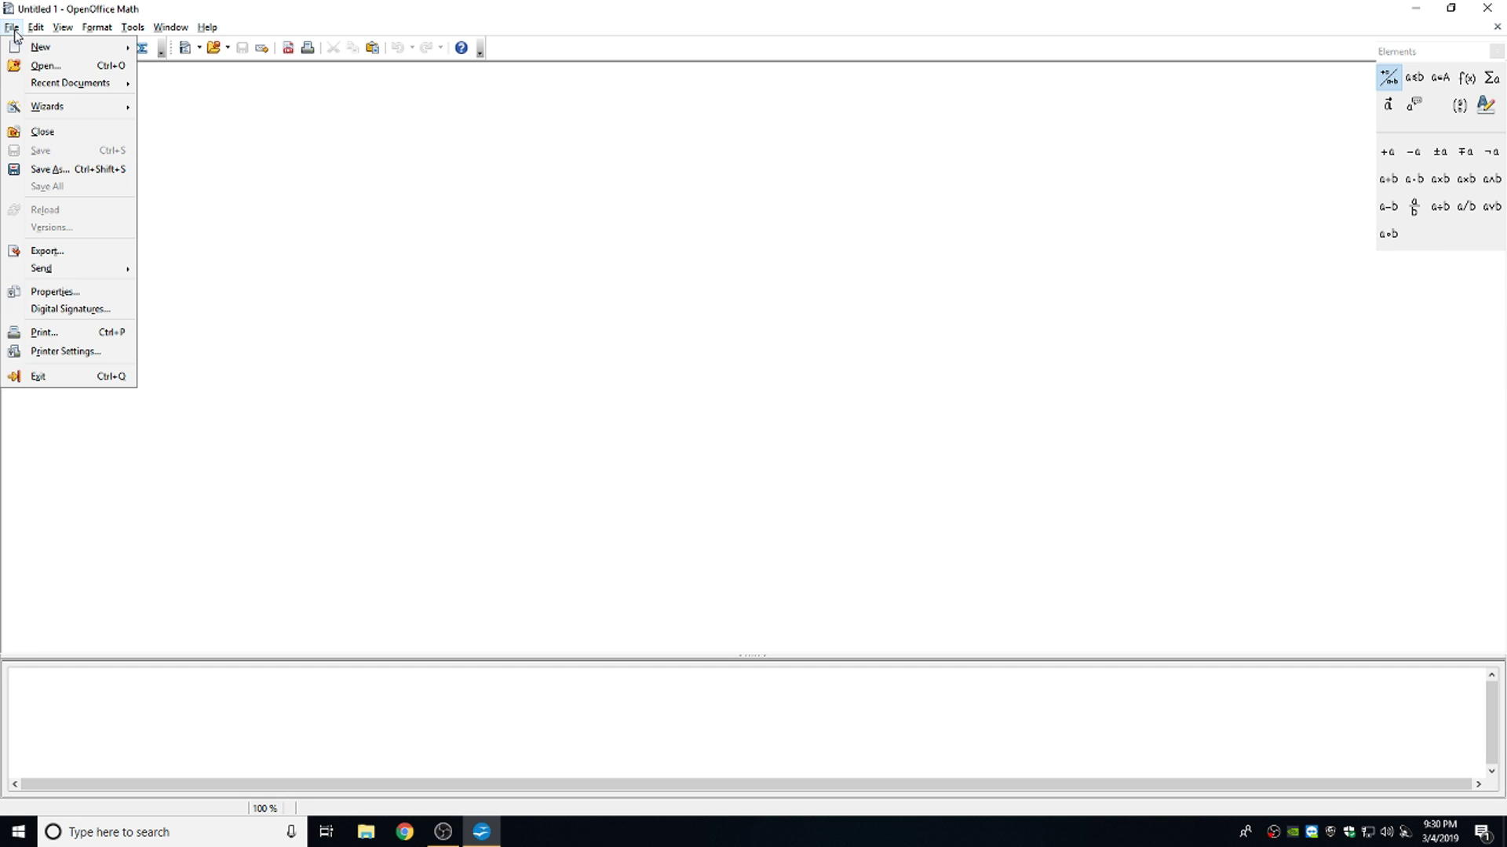
click(451, 162)
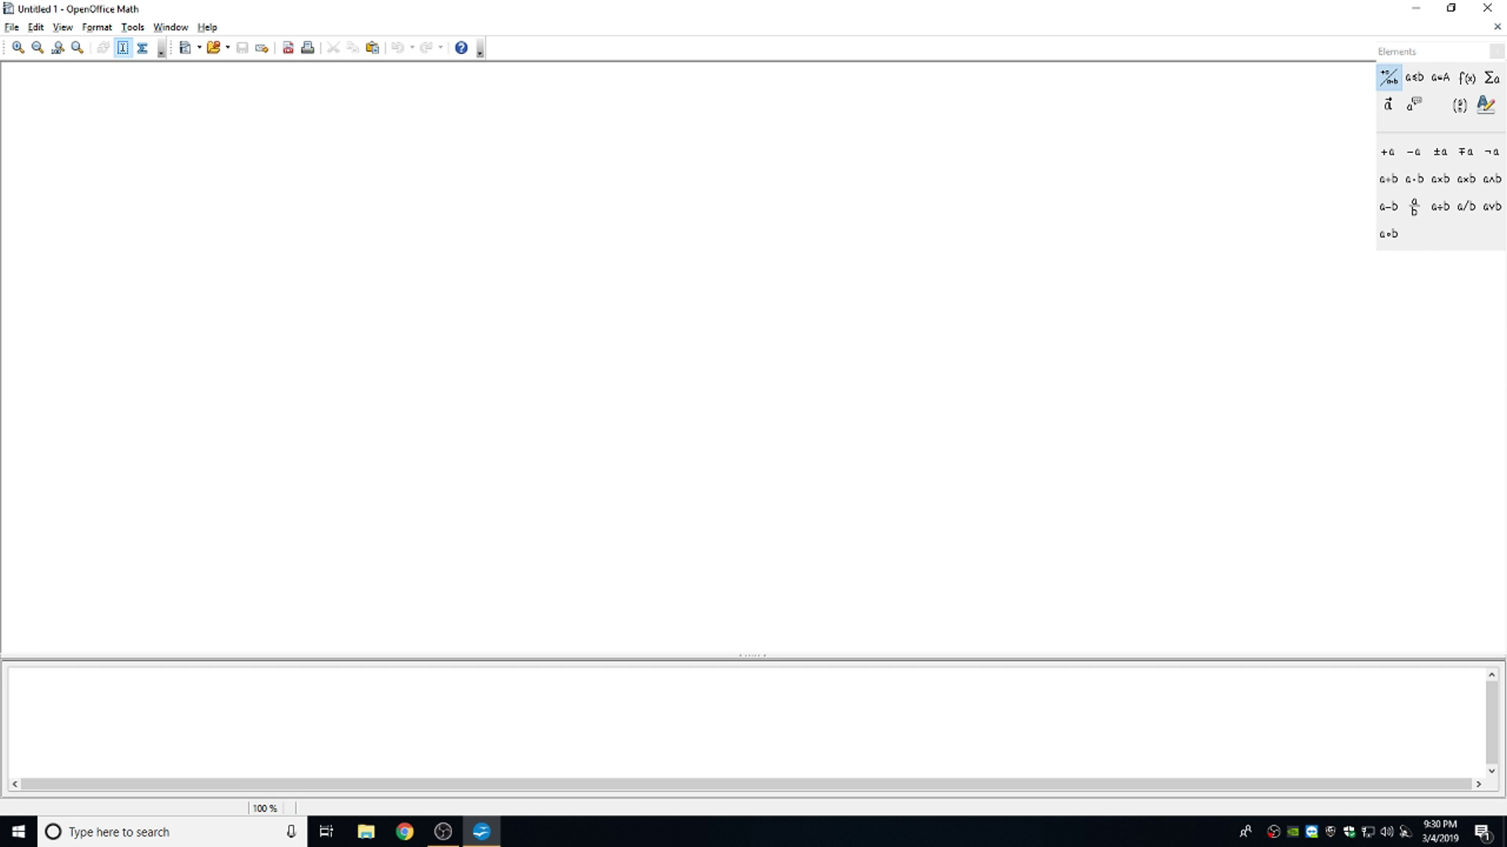
- Close the formula document and relaunch OpenOffice 4.1.6 from the desktop icon
click(1487, 8)
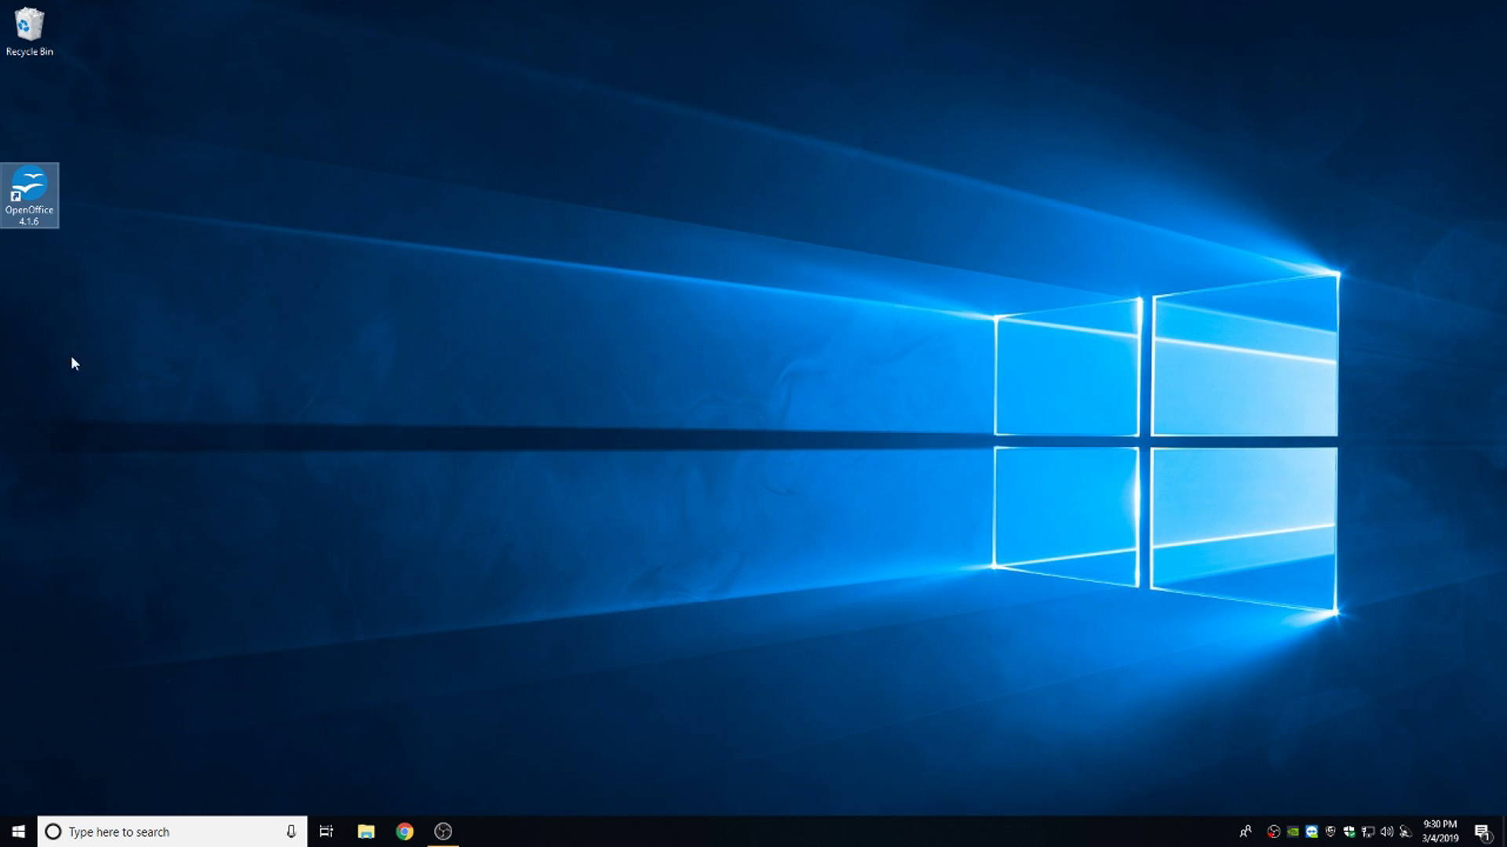
double_click(39, 177)
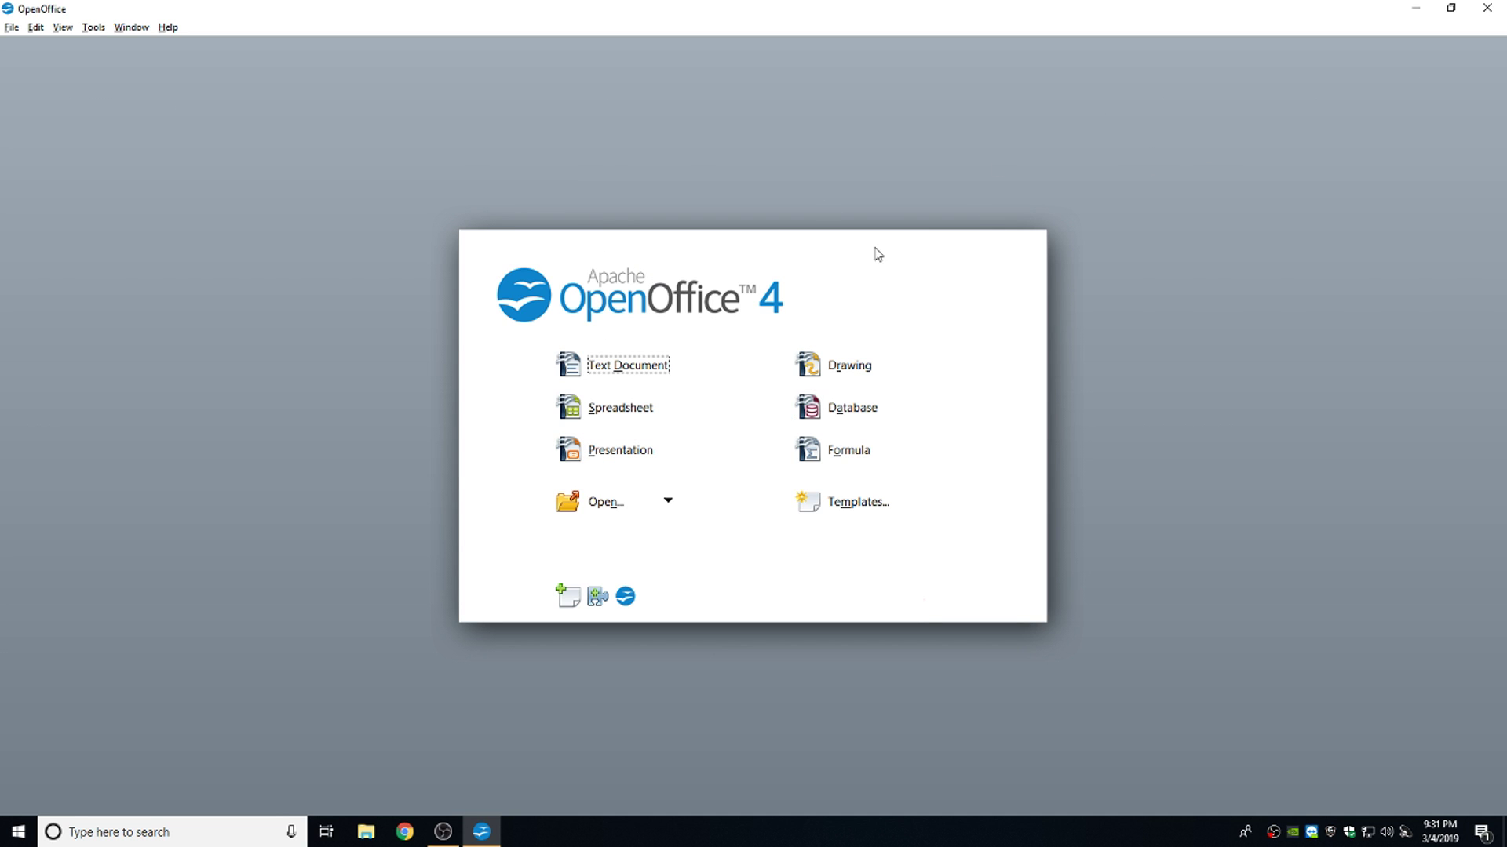
click(1485, 14)
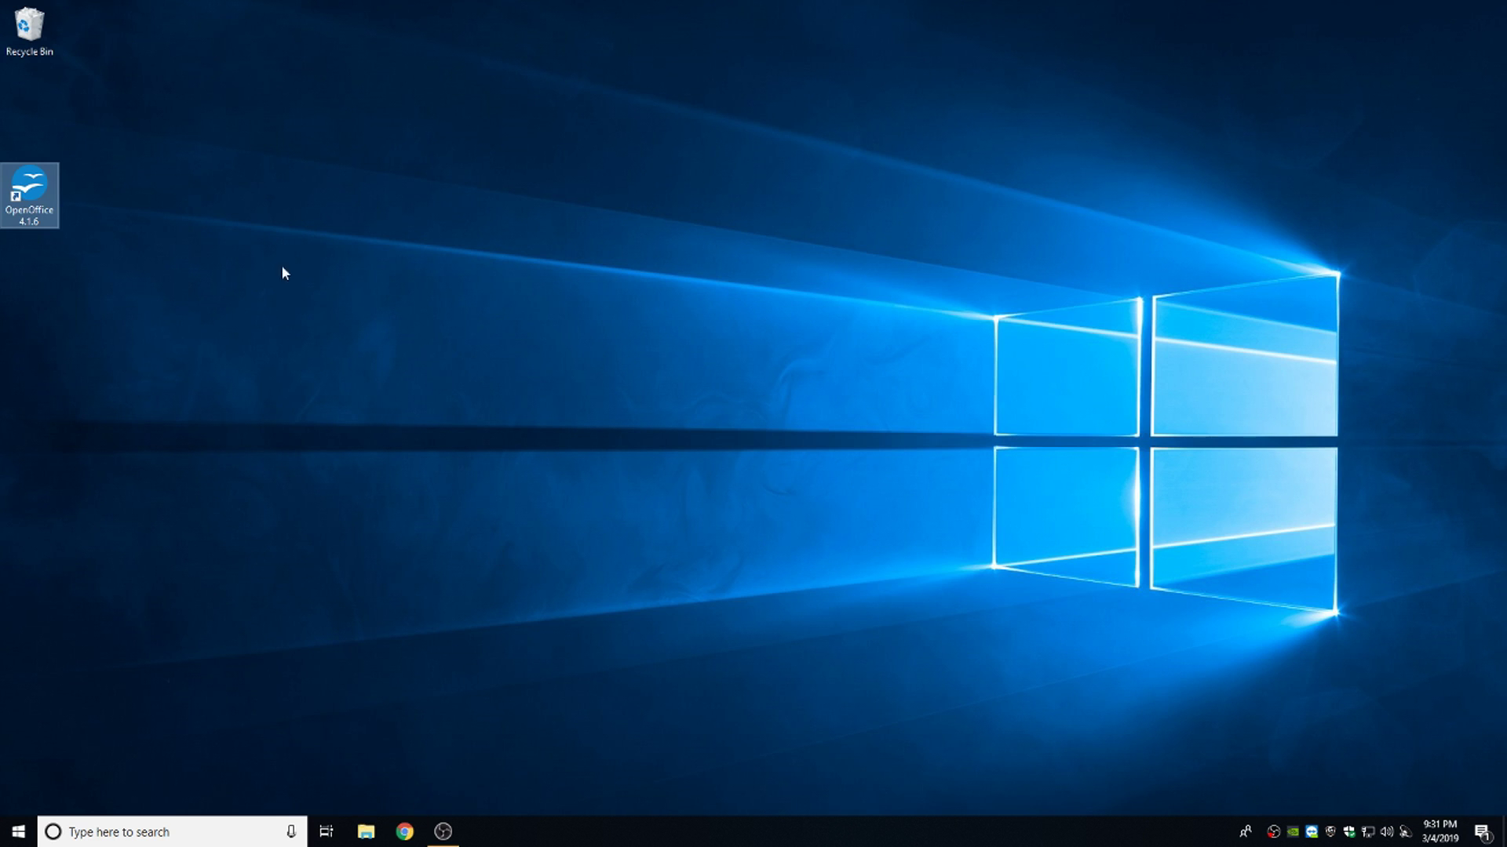
double_click(28, 195)
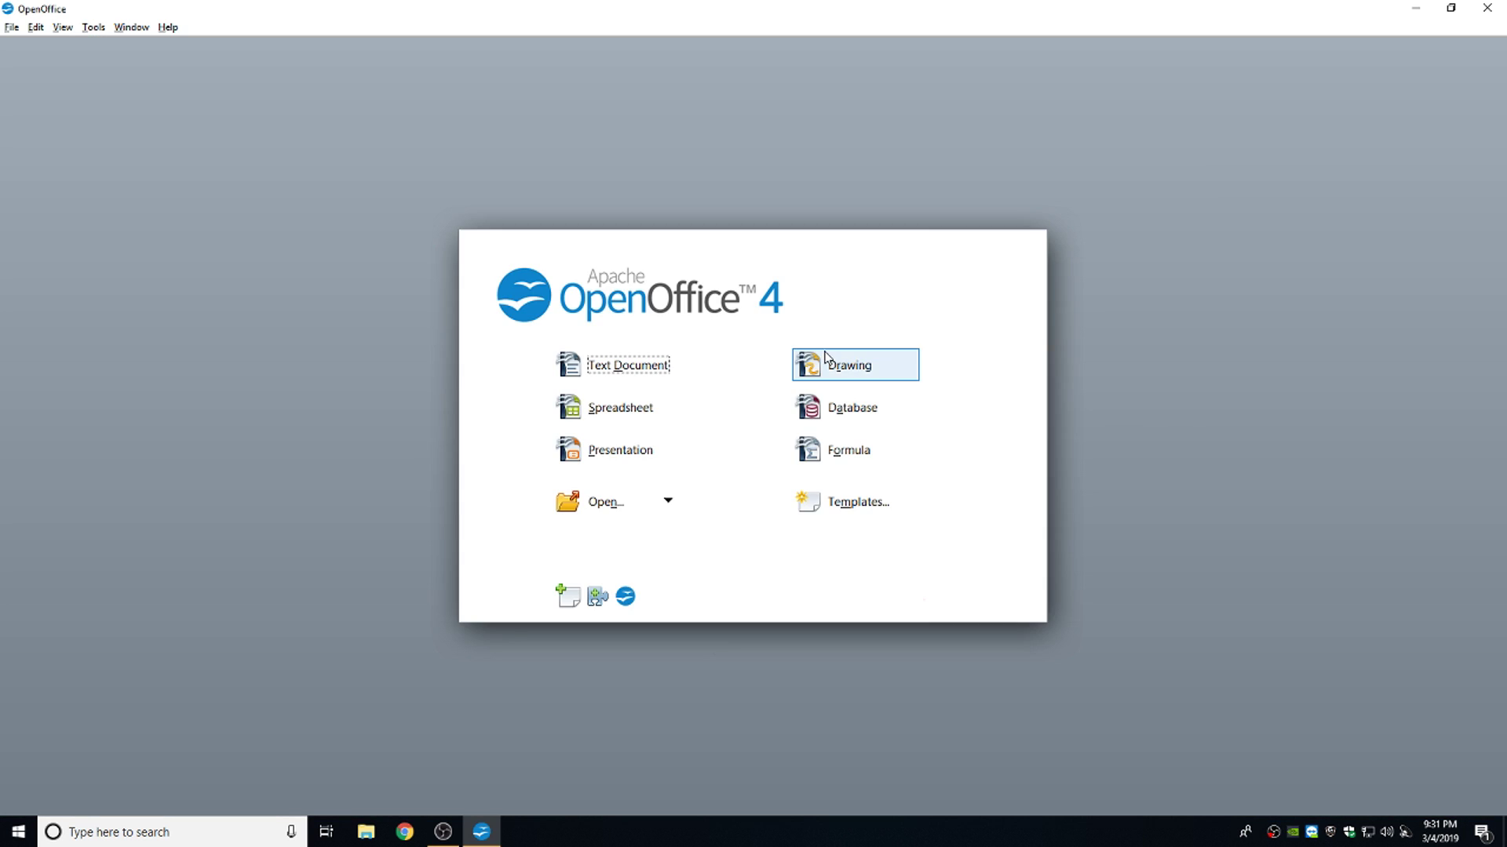